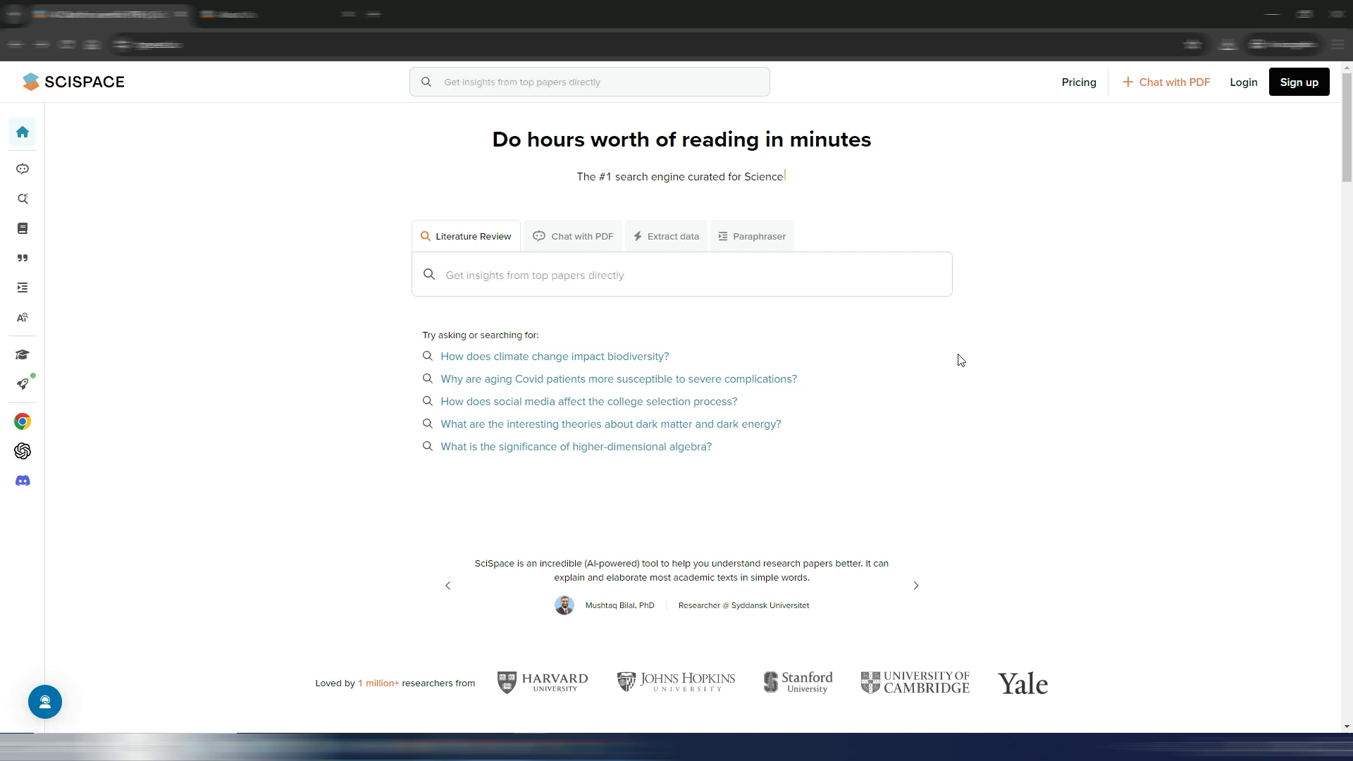
- Look through the SciSpace home page down to the researcher reviews and return to its beginning
scroll(297, 408, down, 3)
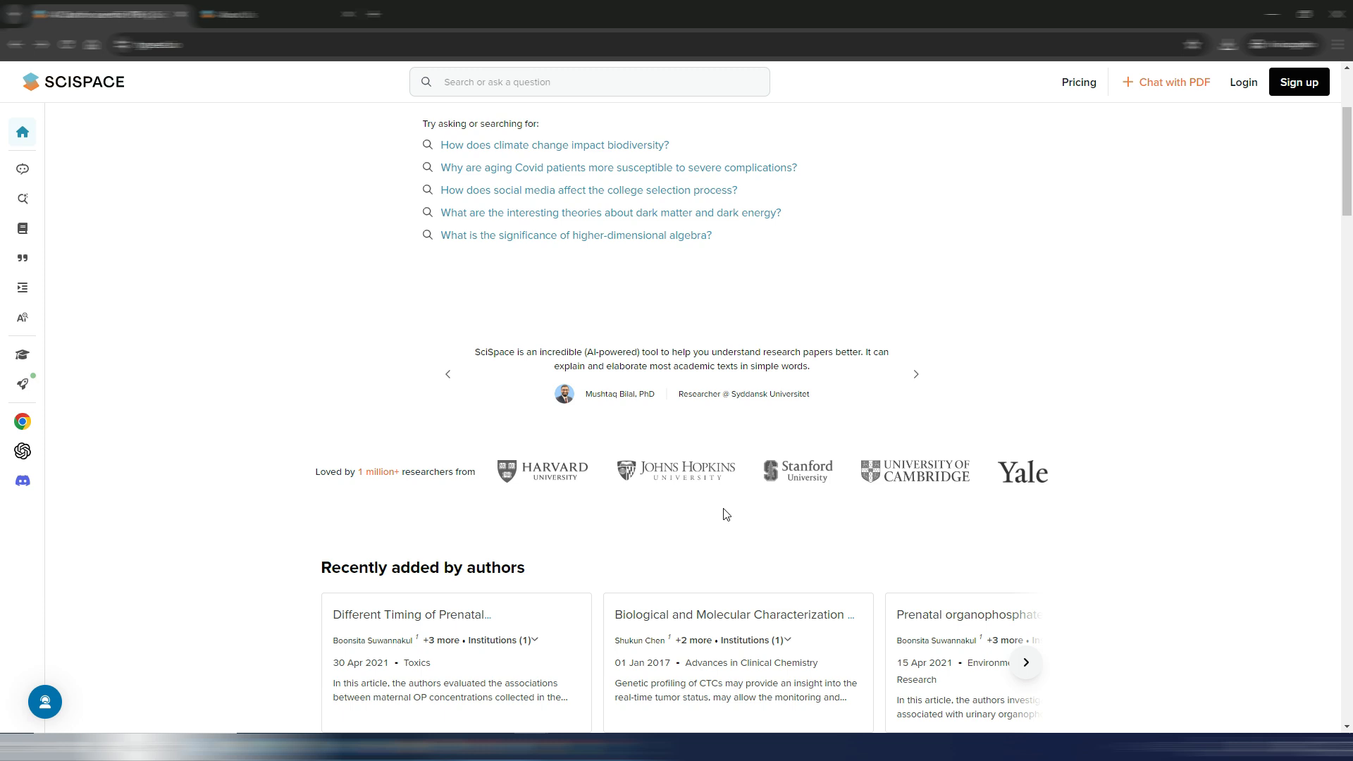
scroll(796, 518, up, 3)
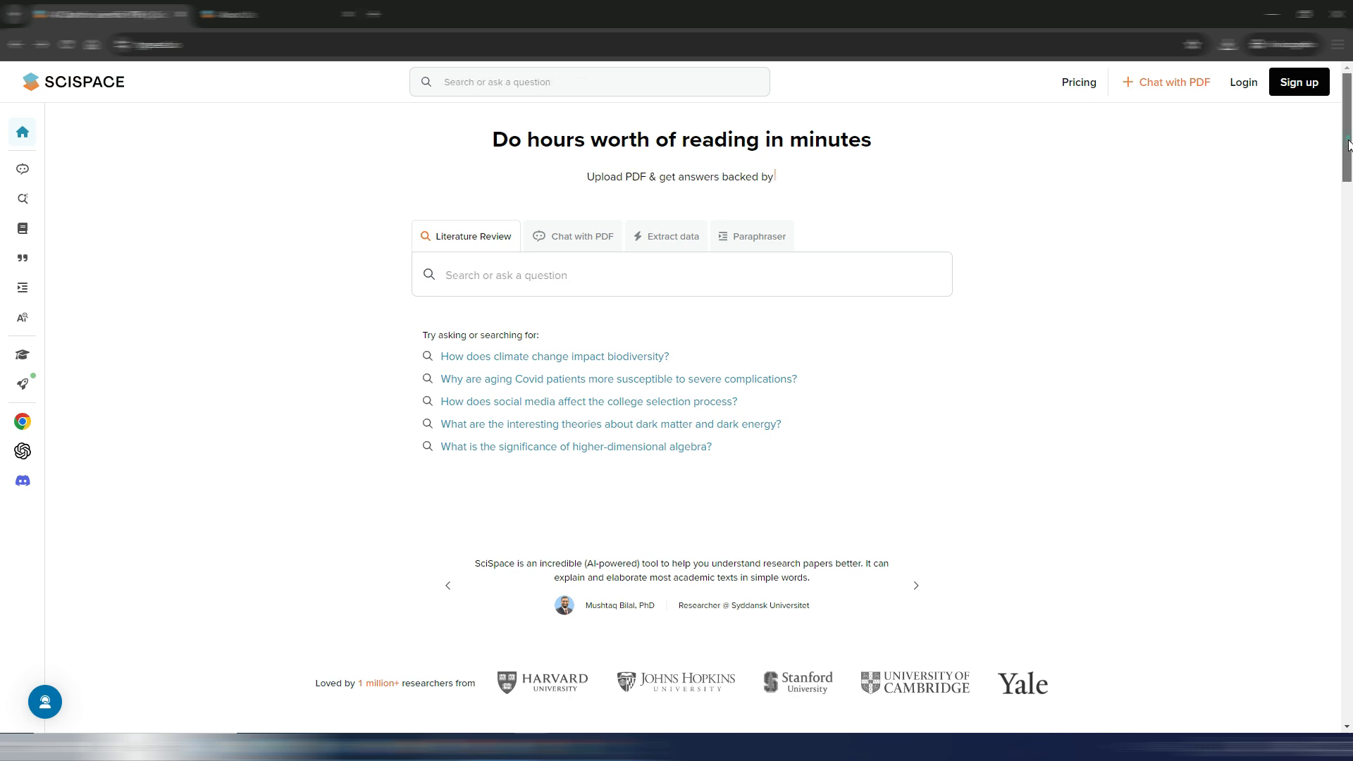
drag(1347, 141, 1347, 536)
scroll(1275, 480, down, 5)
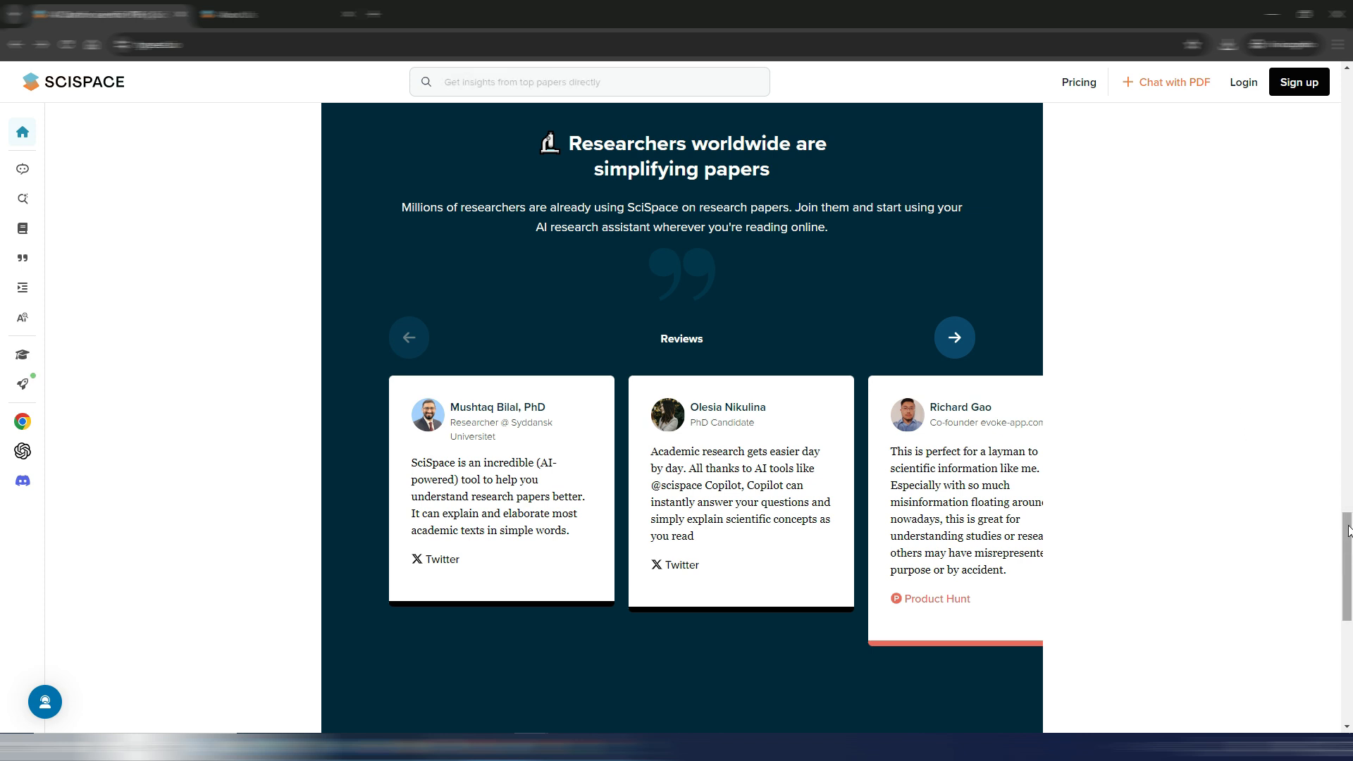
drag(1348, 533, 1349, 438)
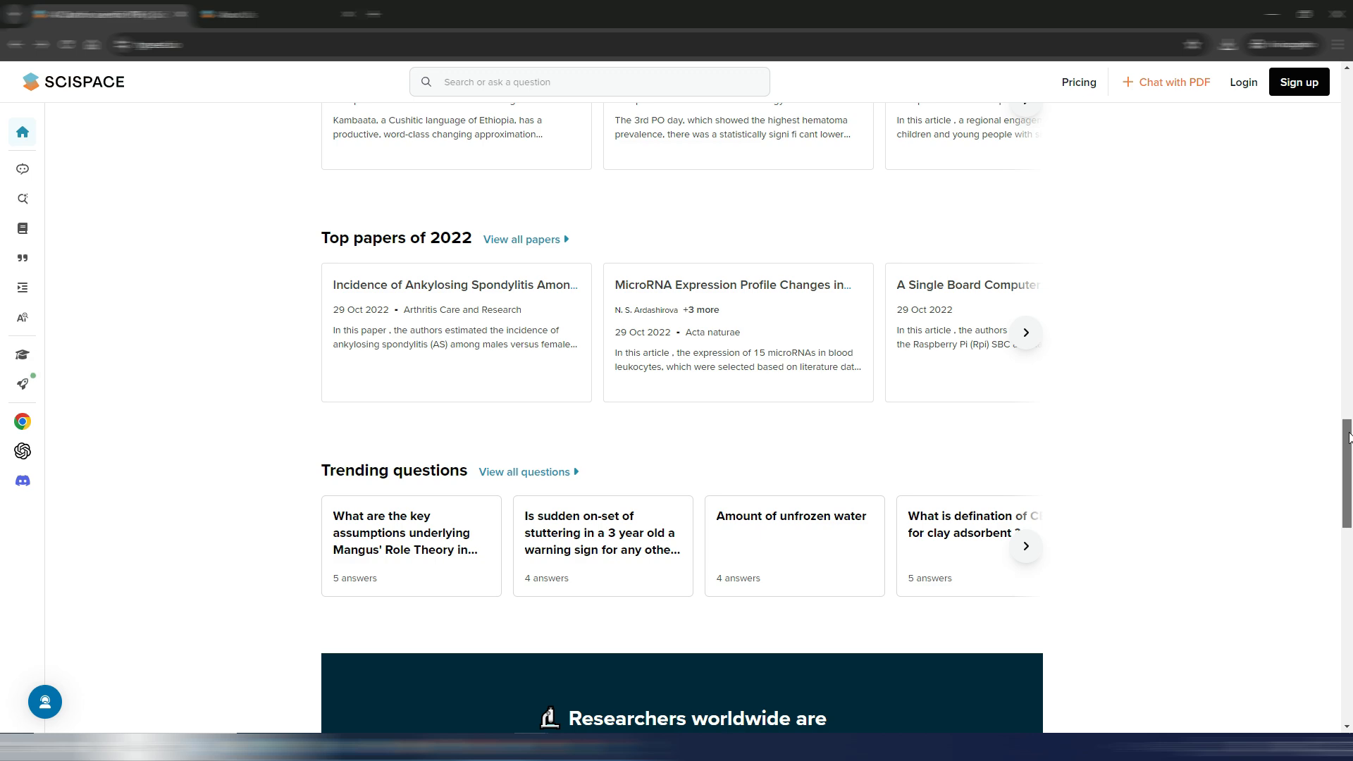
drag(1350, 431, 1349, 85)
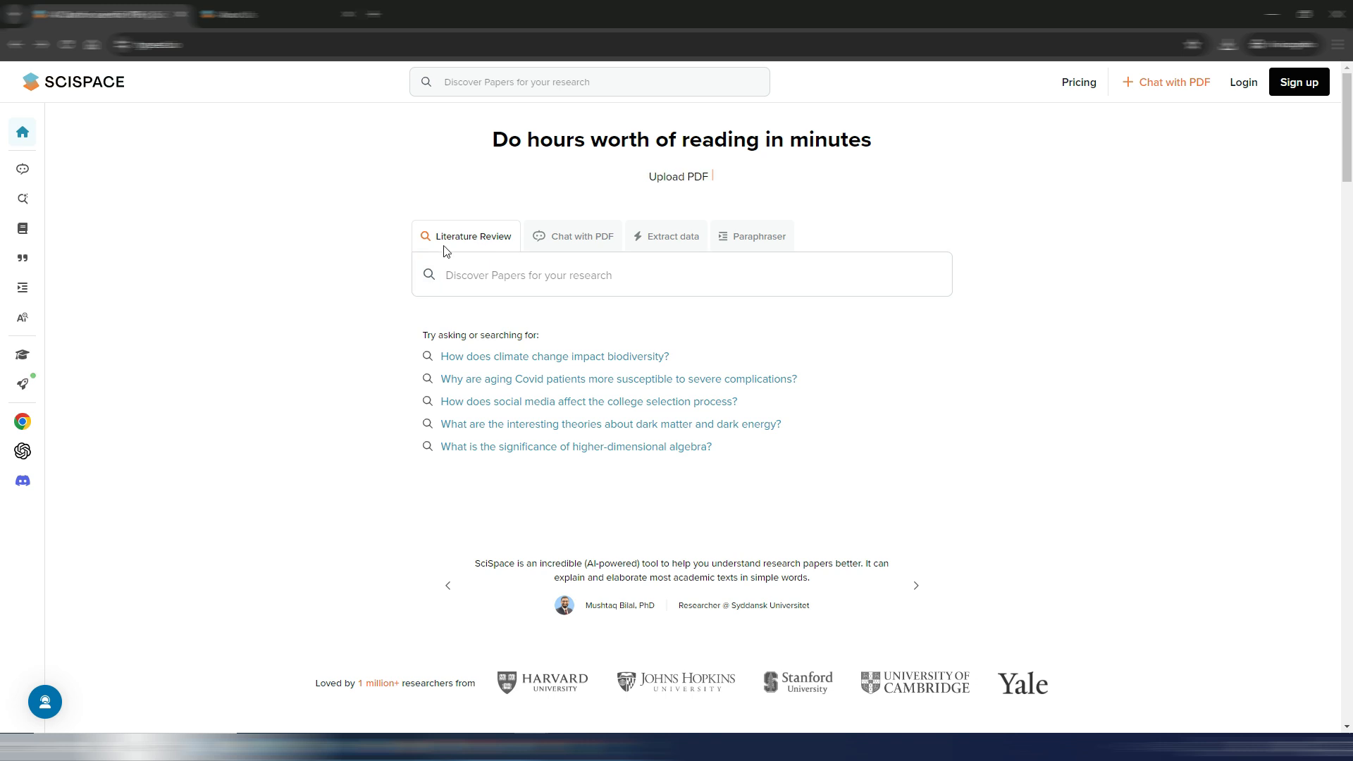
- View the Chat with PDF, Extract data and Paraphraser options on the home page
click(583, 240)
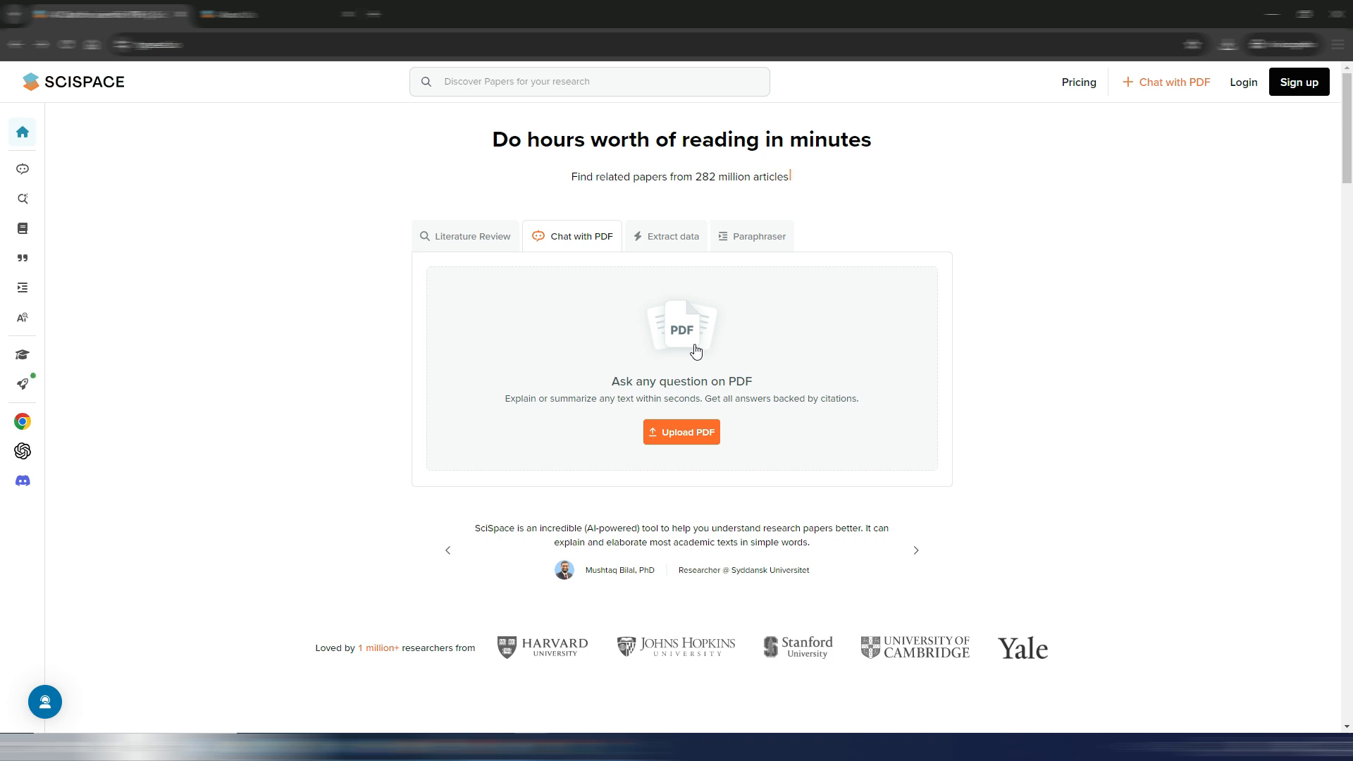
click(663, 240)
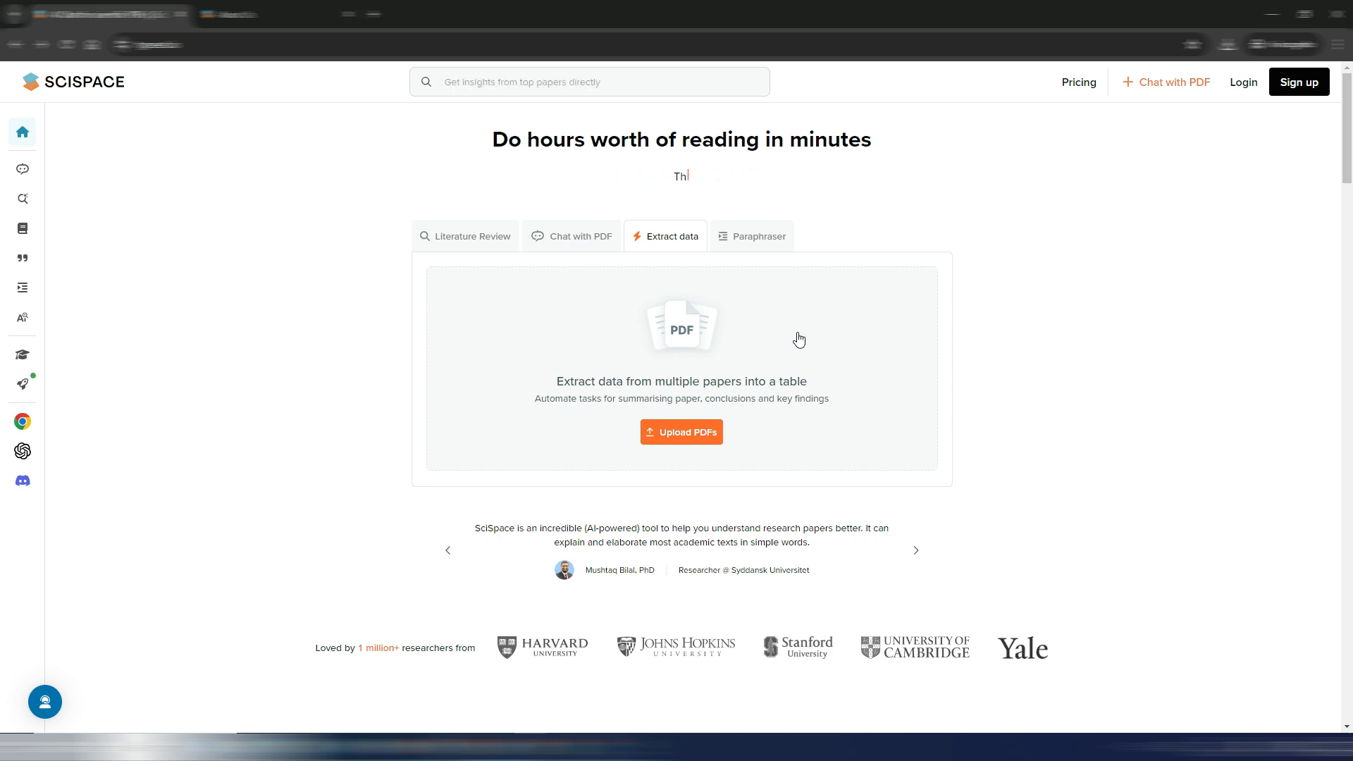
click(756, 240)
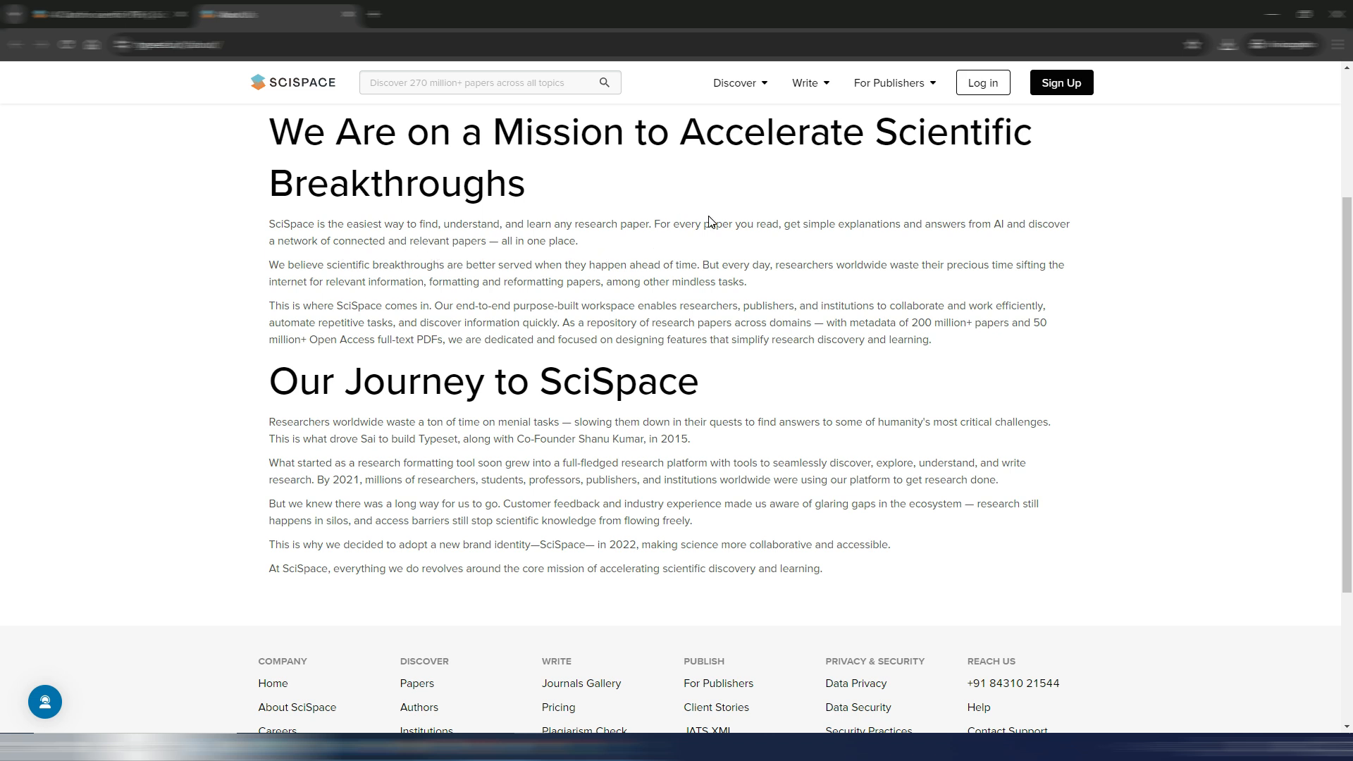
- Return to the SciSpace home page and compare the monthly and yearly prices of the subscription plans
click(126, 14)
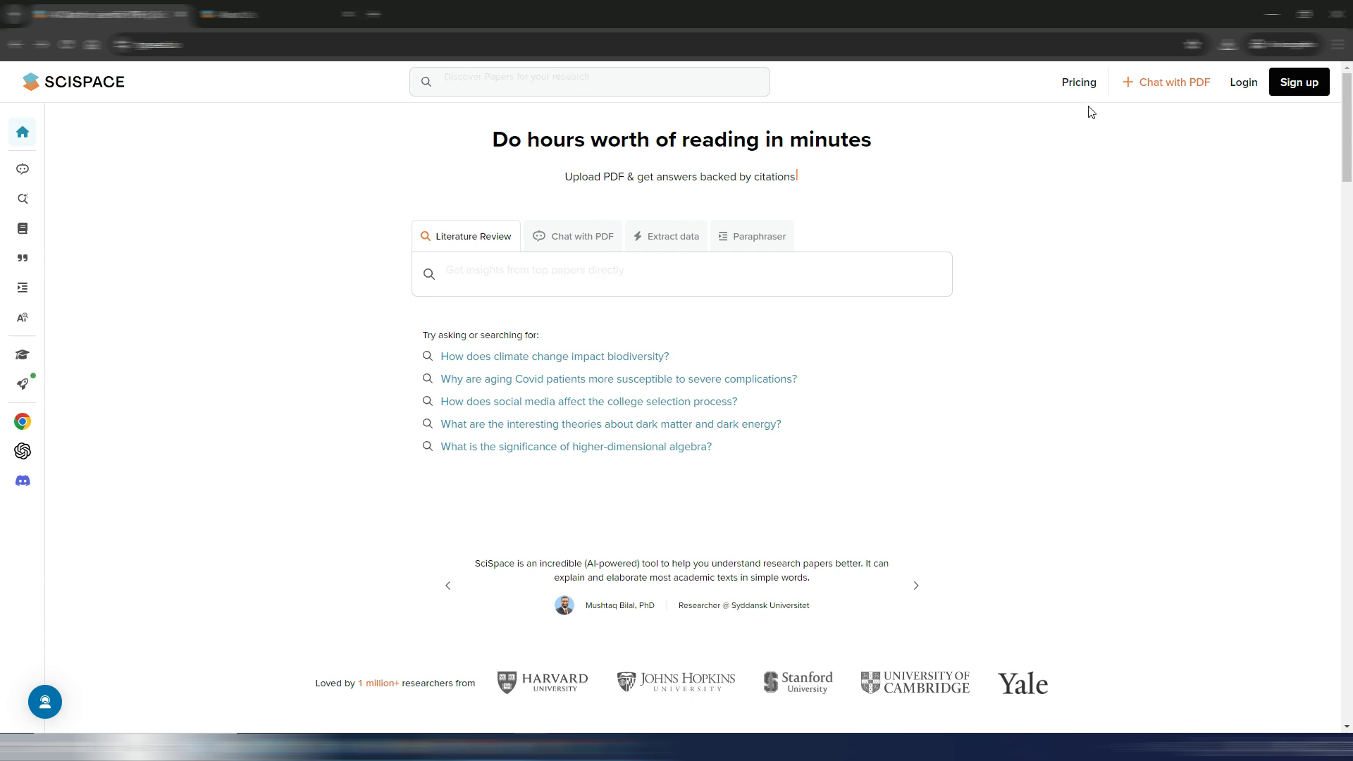
click(1081, 83)
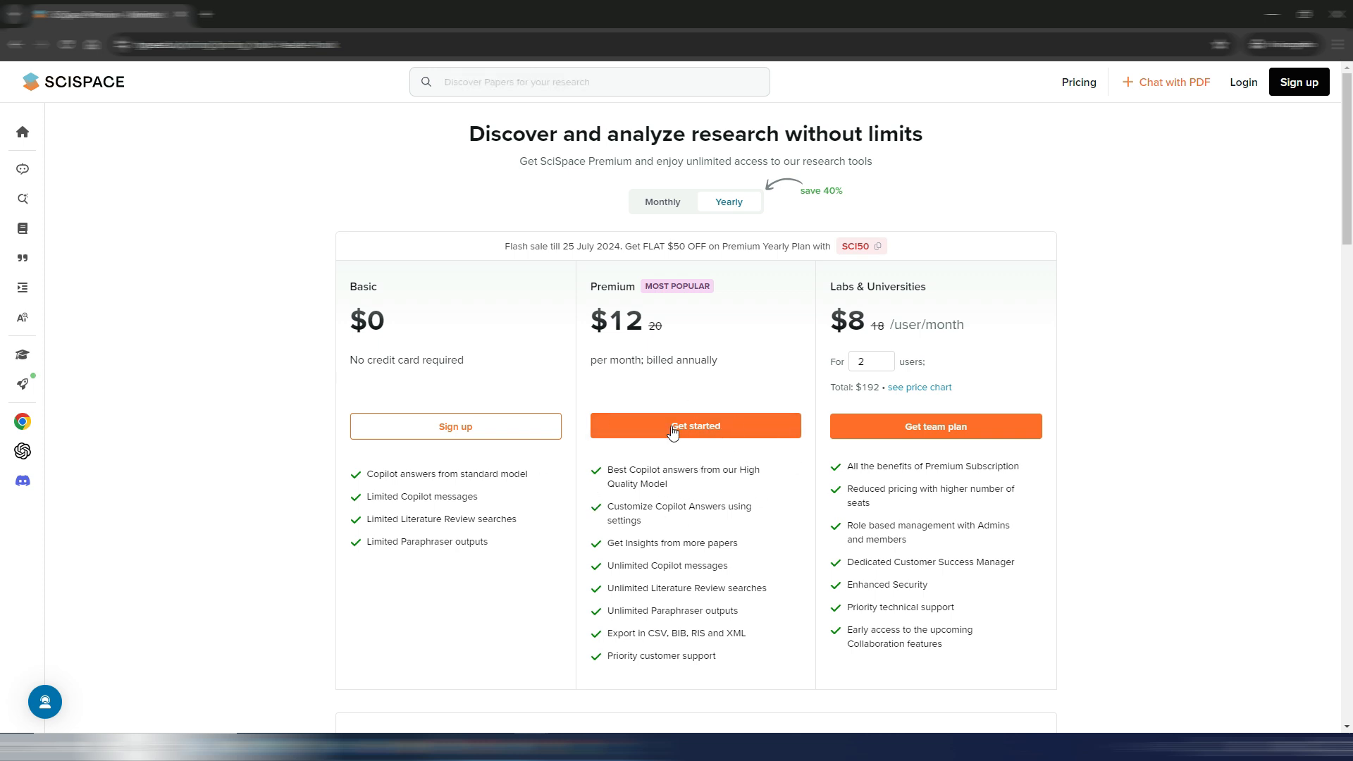
click(657, 203)
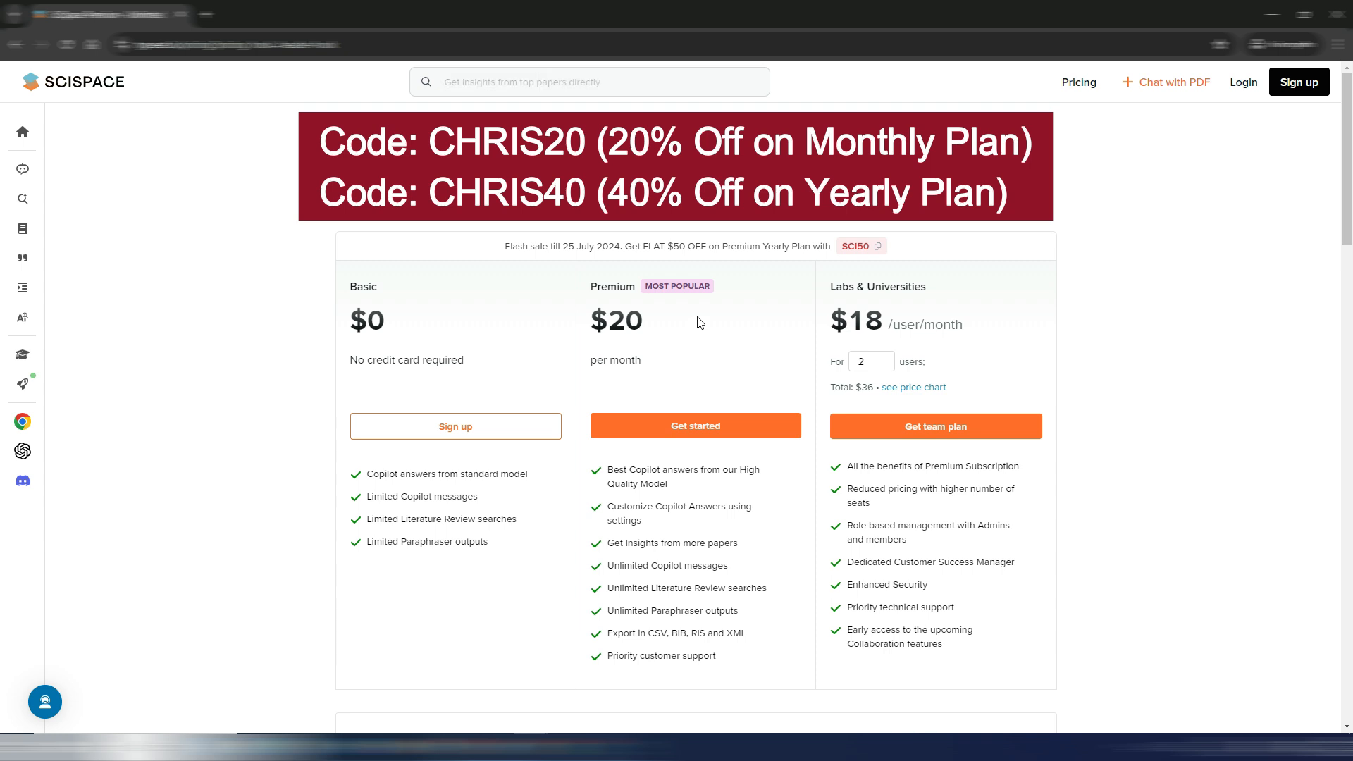
click(725, 202)
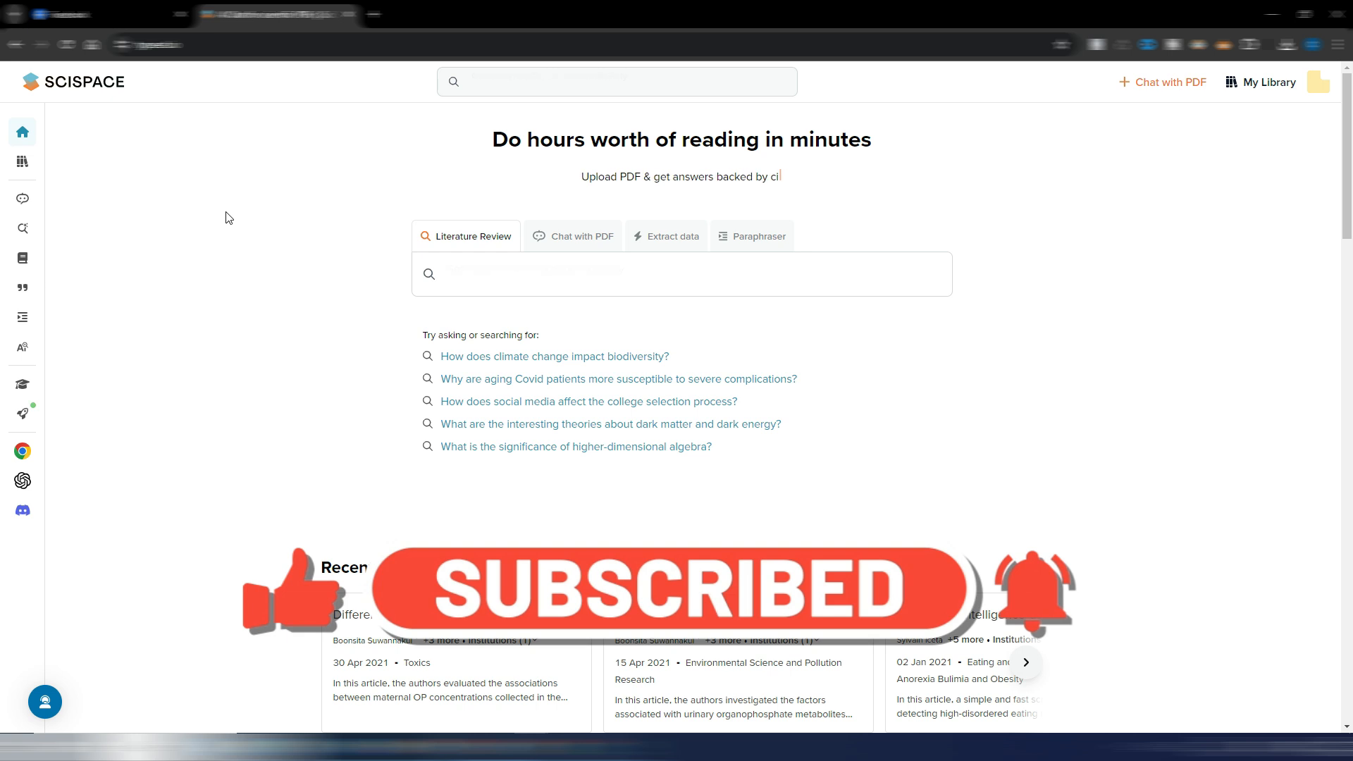
- Open My Library, view the notebook's get started guide, and close the notebook
mouse_move(18, 141)
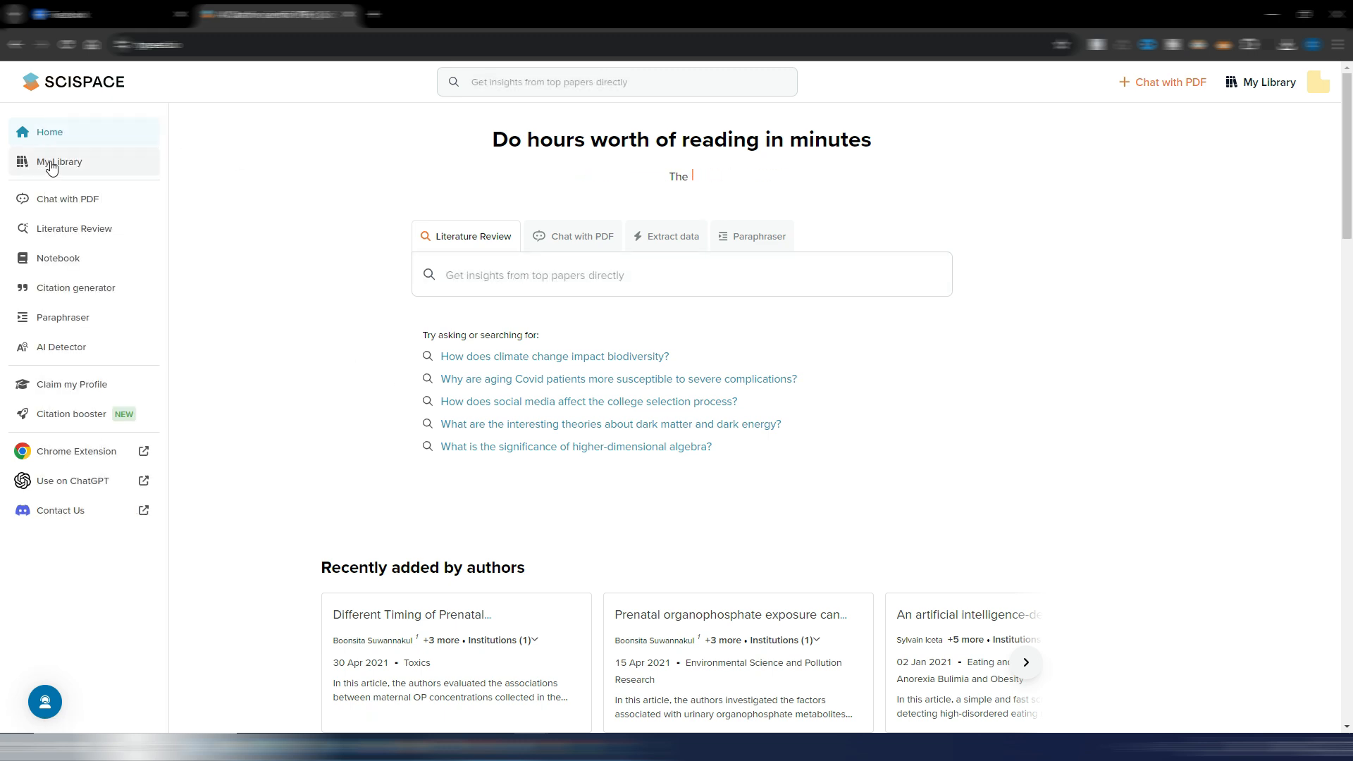
click(62, 165)
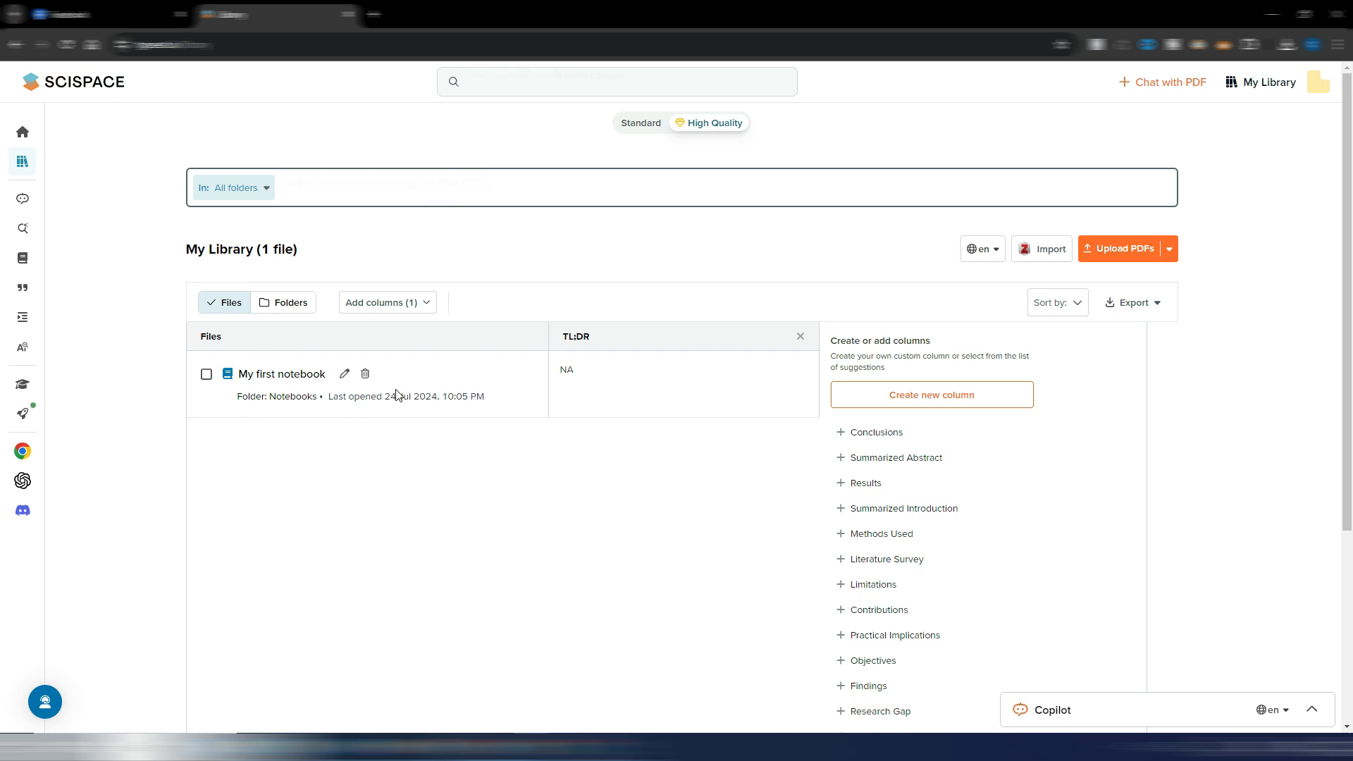
mouse_move(45, 190)
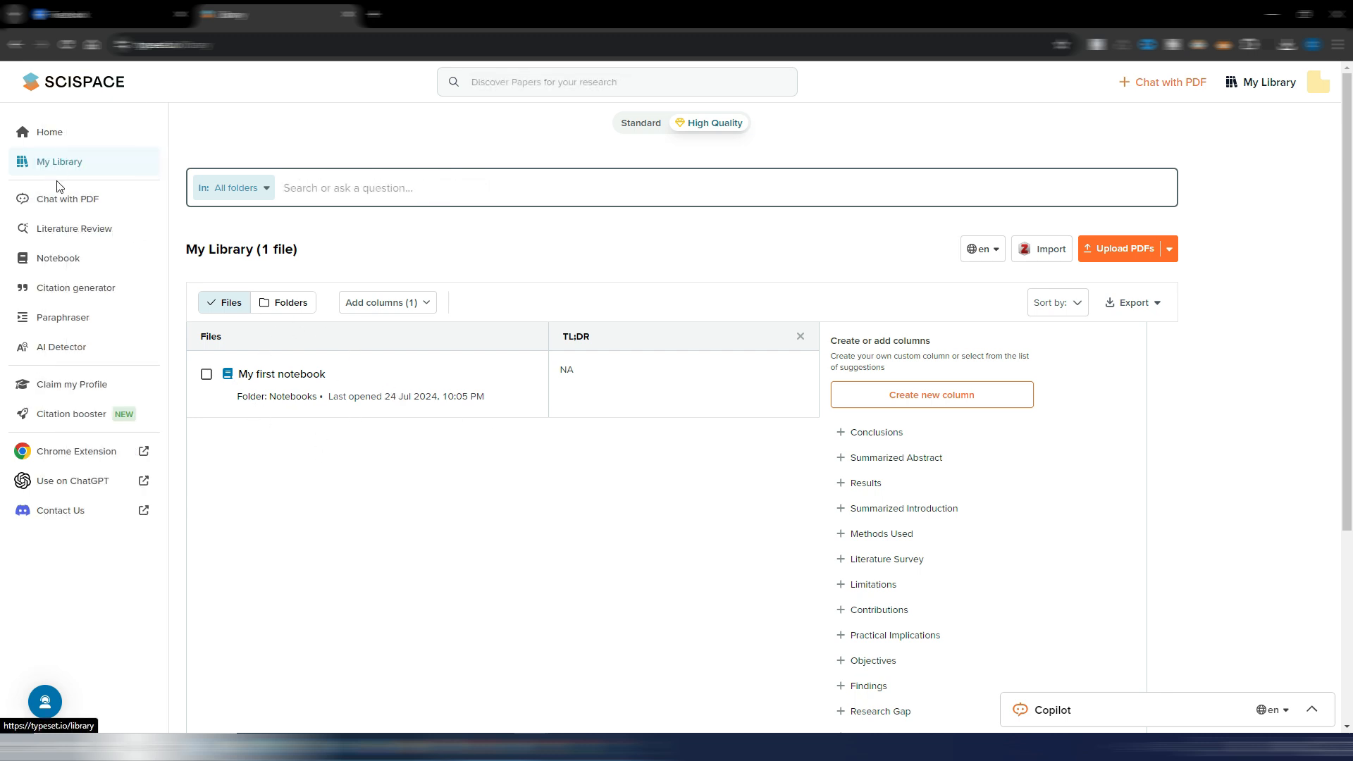
click(51, 263)
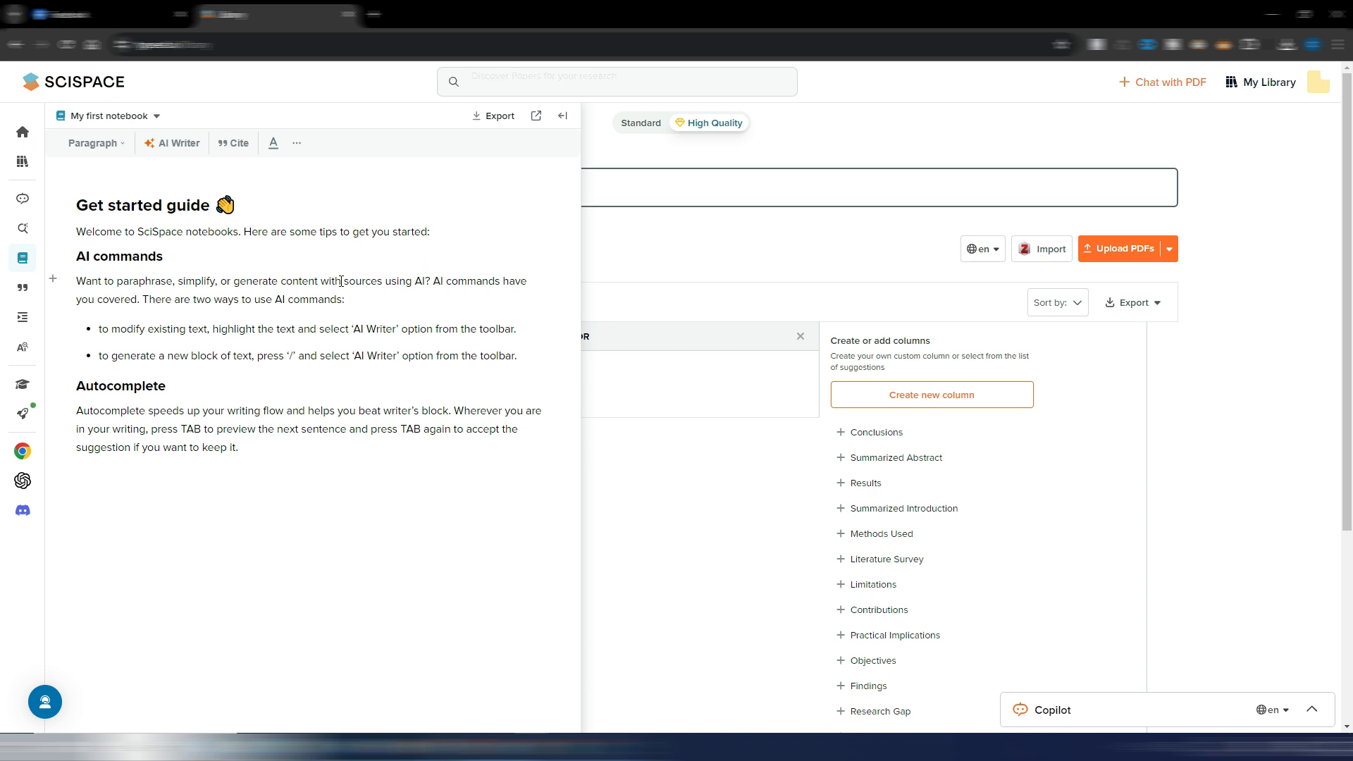
click(656, 239)
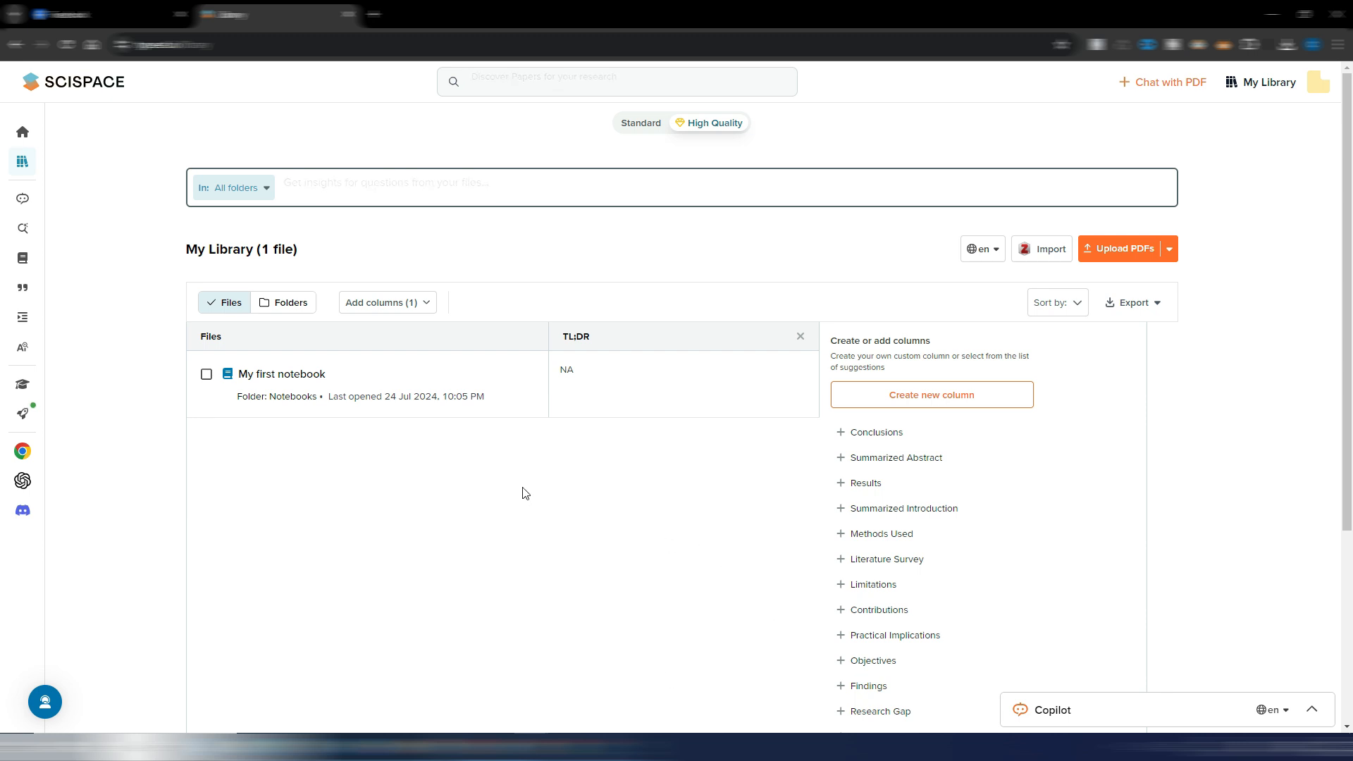
- View the Chat with PDF upload area, and open the Literature Review page
mouse_move(25, 202)
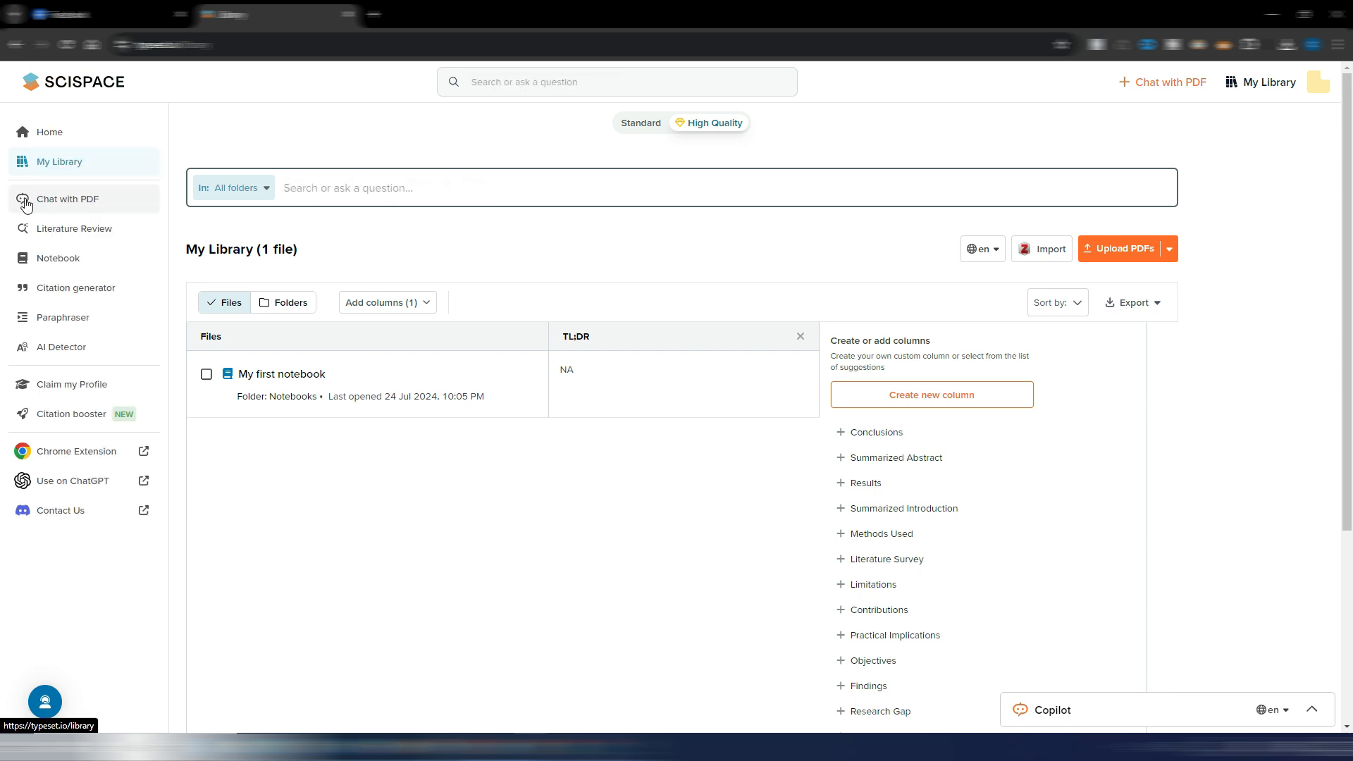
click(60, 200)
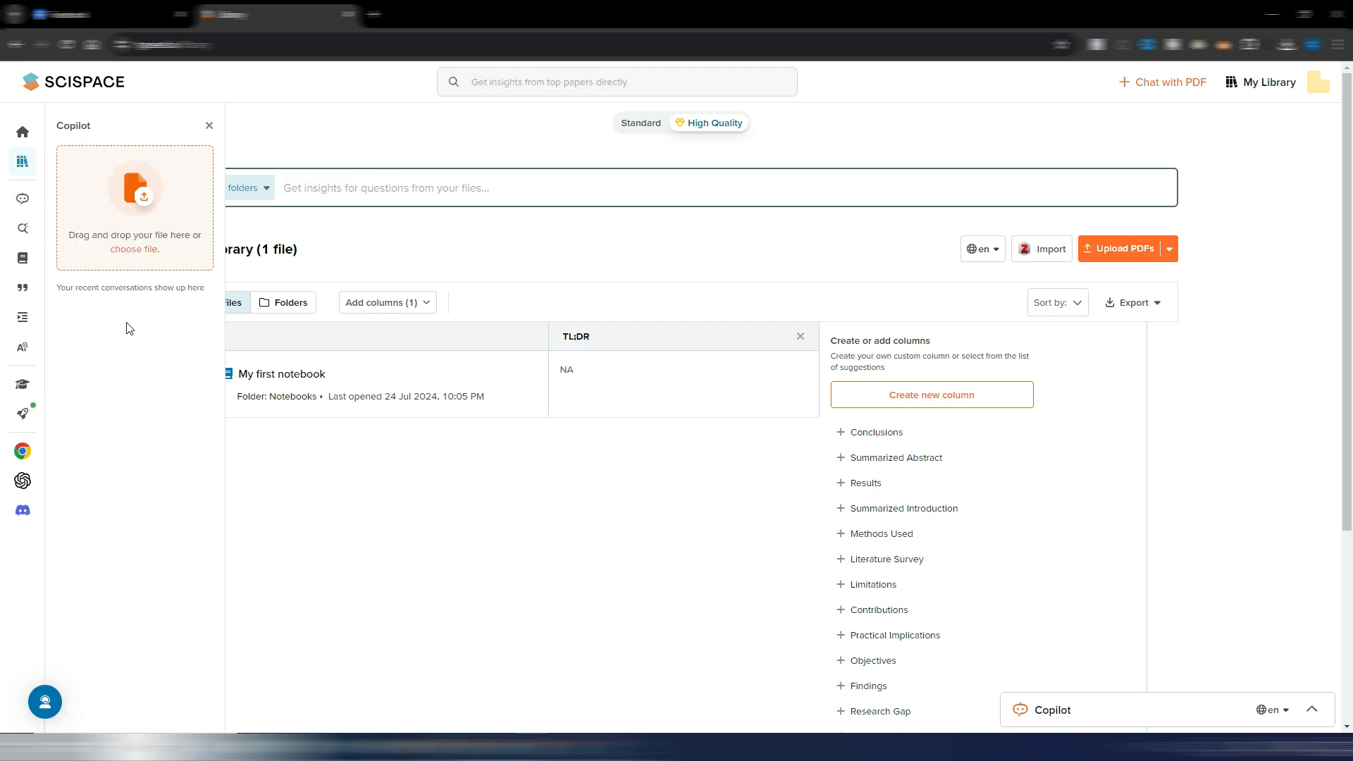
click(62, 230)
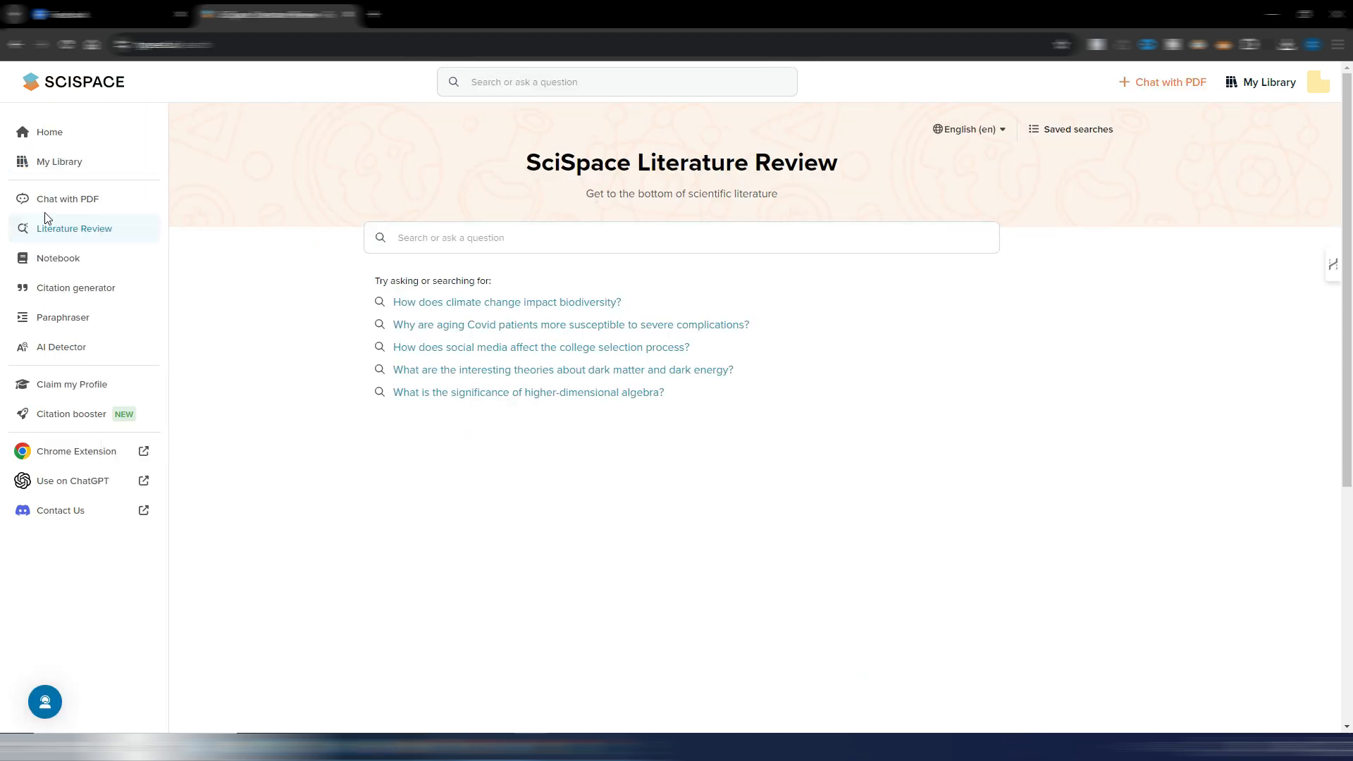
- View the APA citation generator, and open the Paraphraser with its input area ready for text
mouse_move(33, 252)
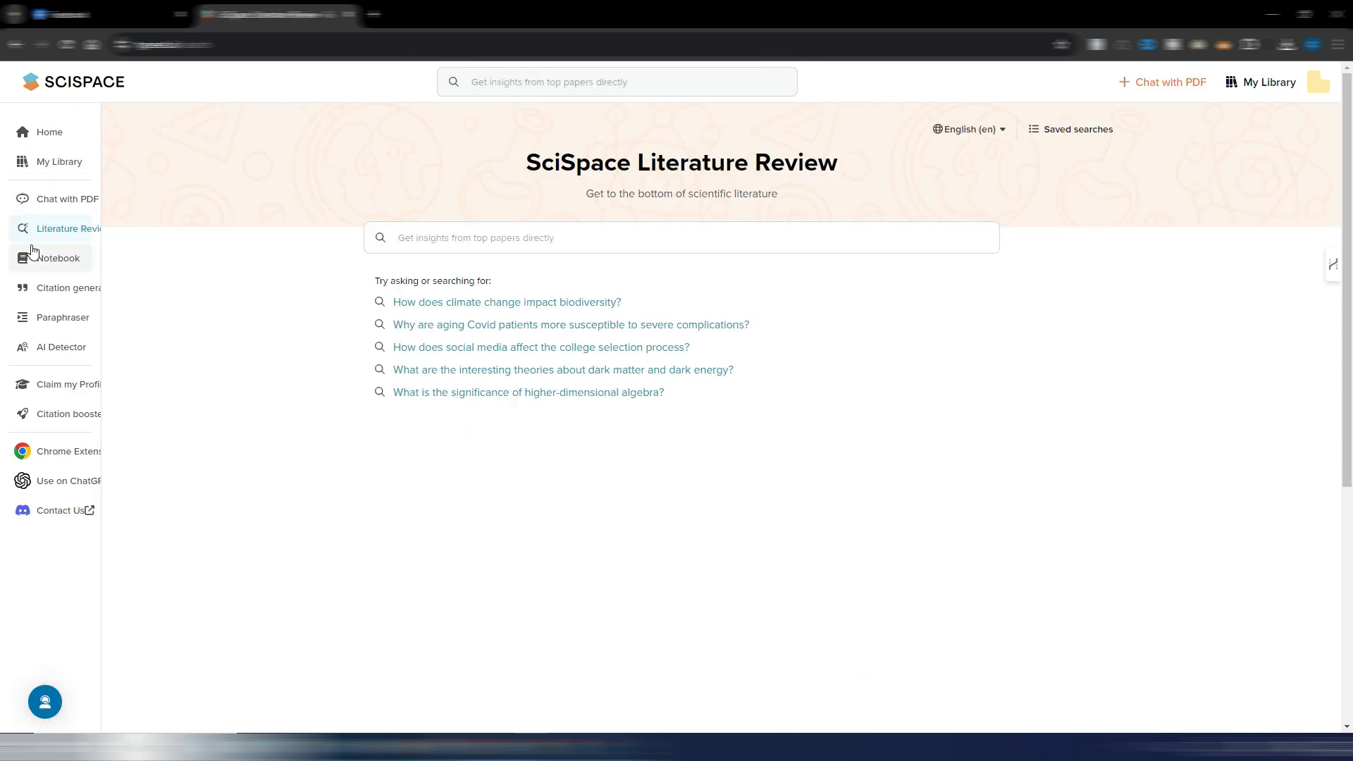
click(49, 291)
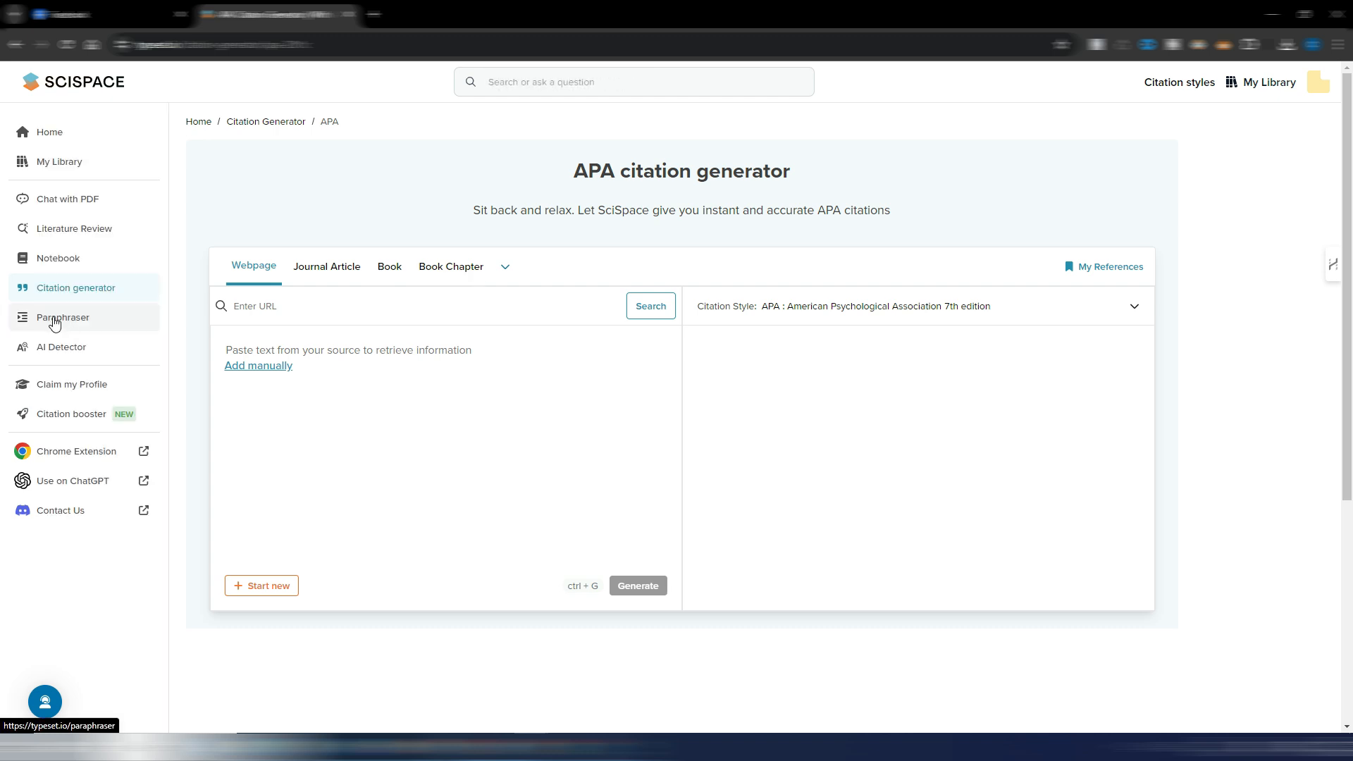
click(51, 315)
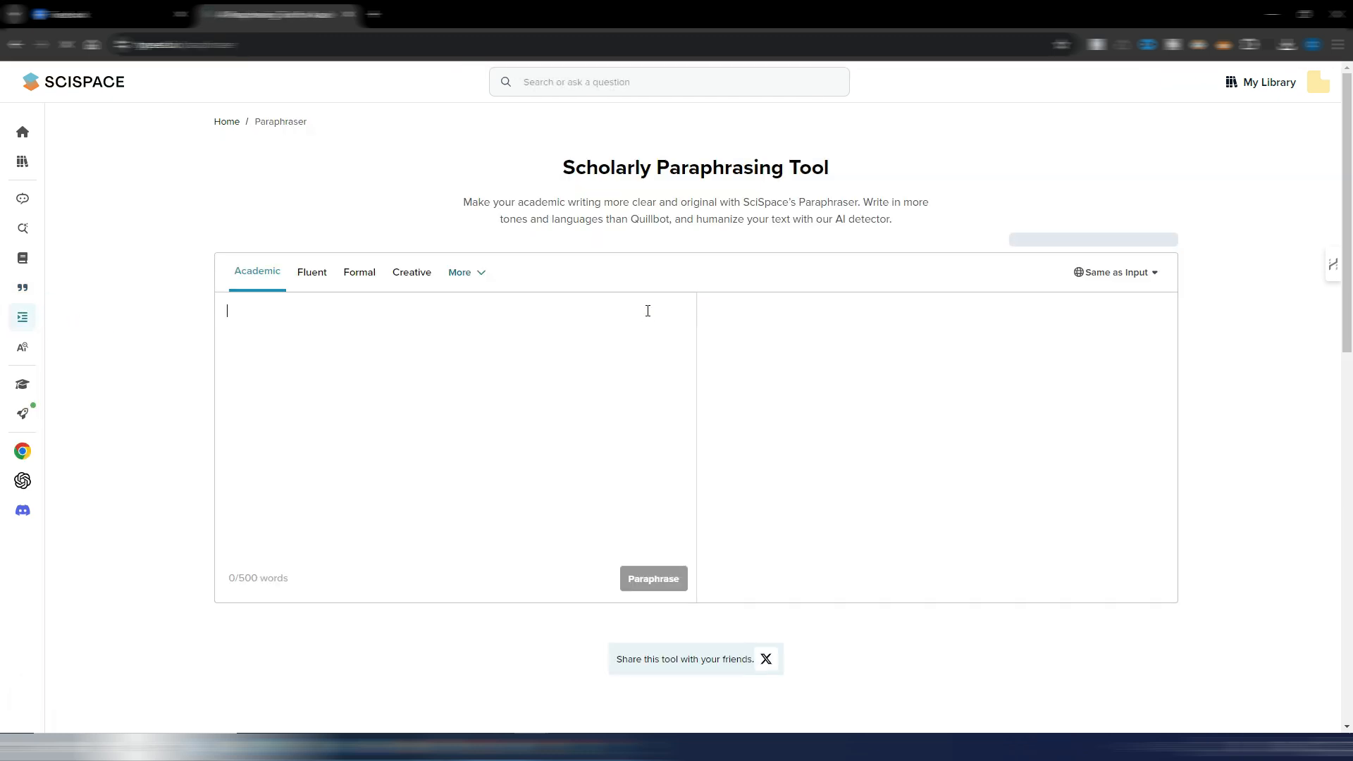
click(578, 457)
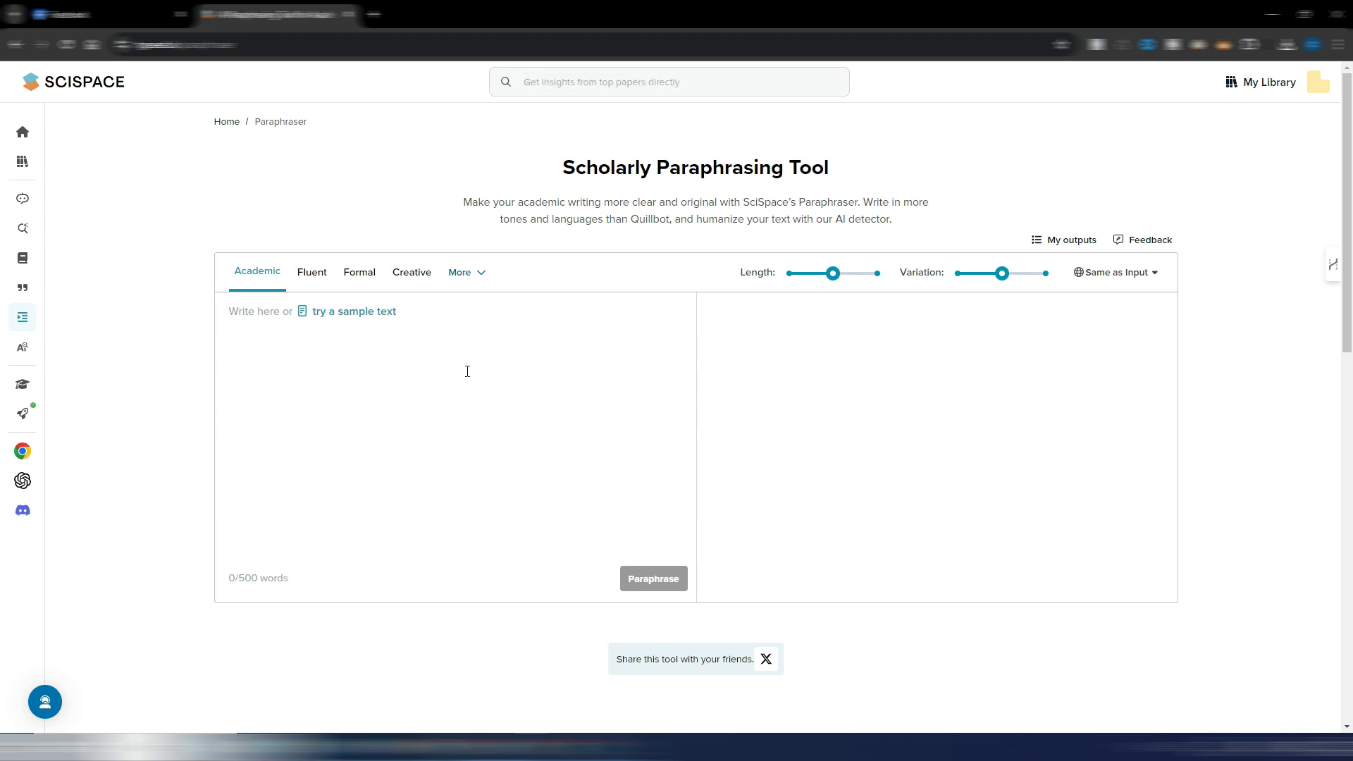
- View the AI Detector, and look through an author name's search results on the Claim my Profile page
mouse_move(53, 349)
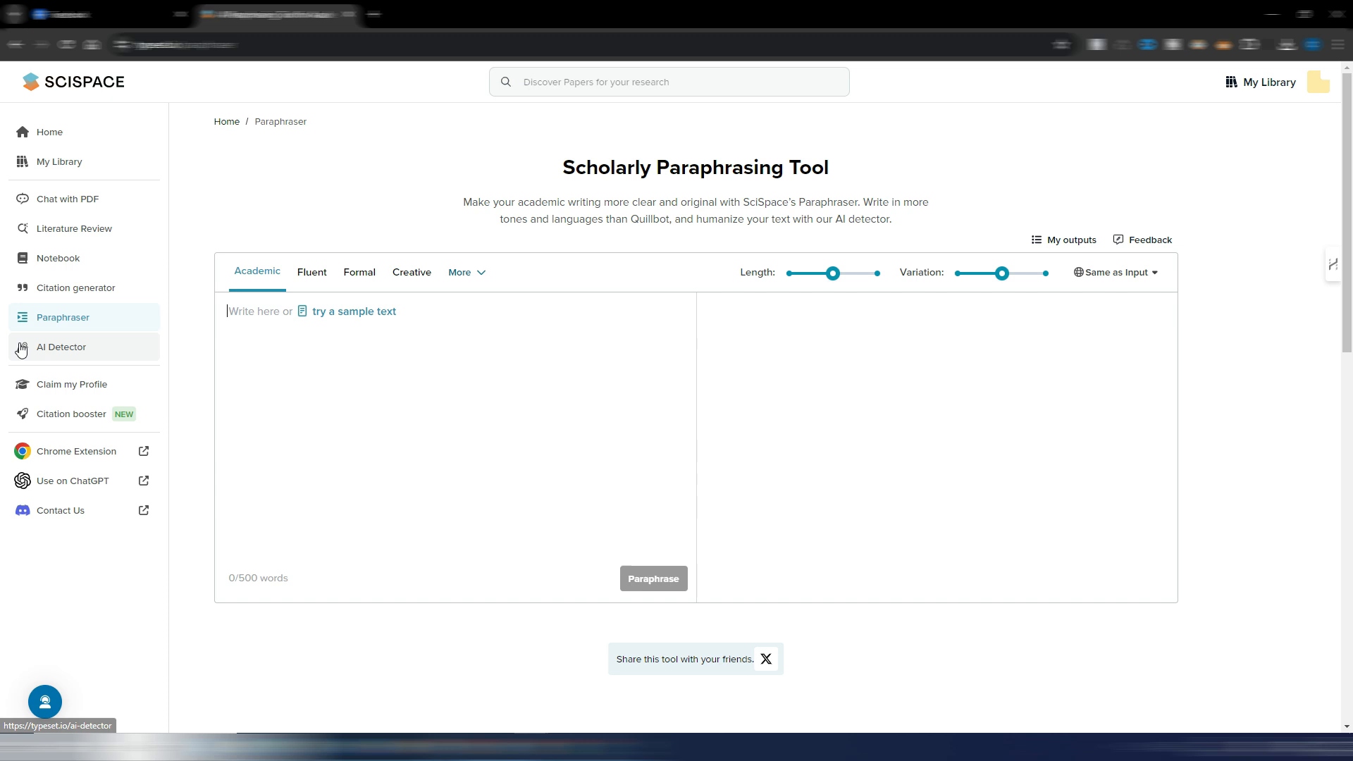
click(62, 353)
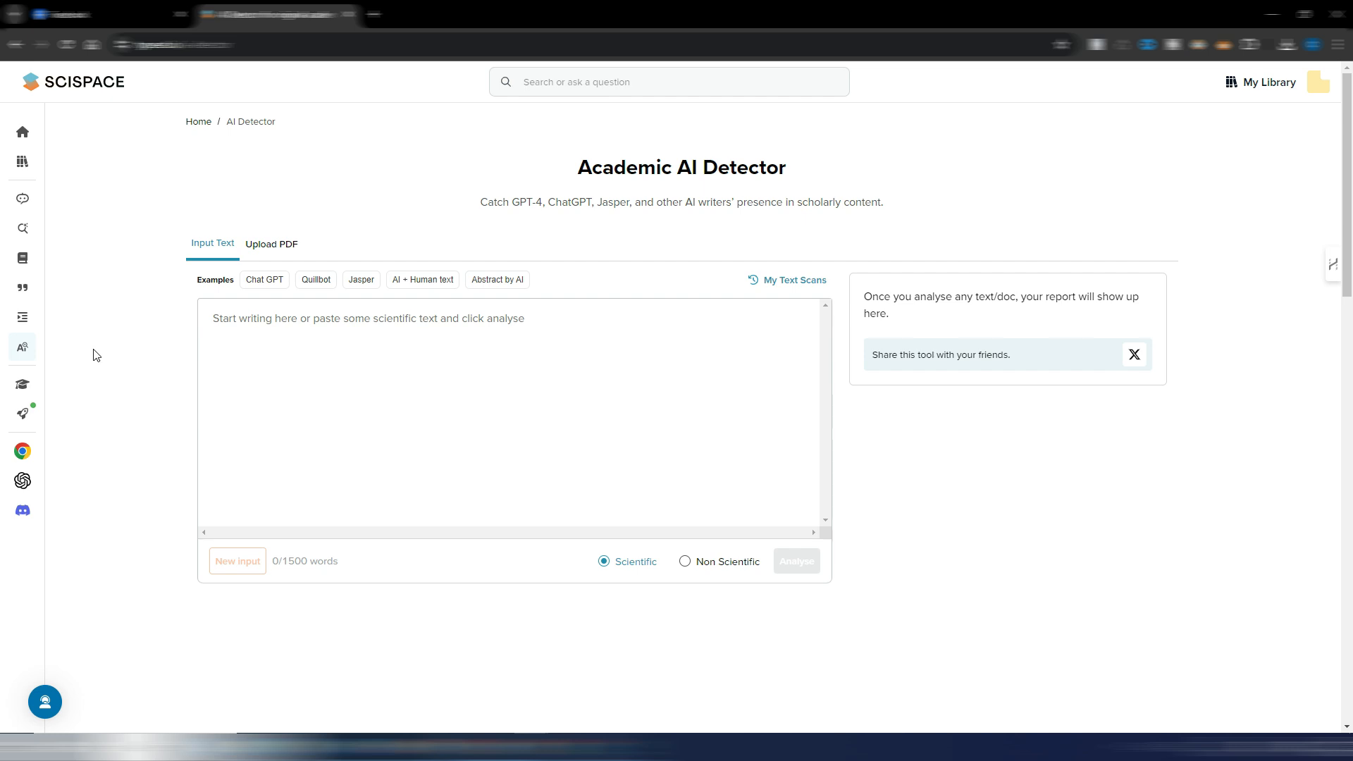
mouse_move(35, 356)
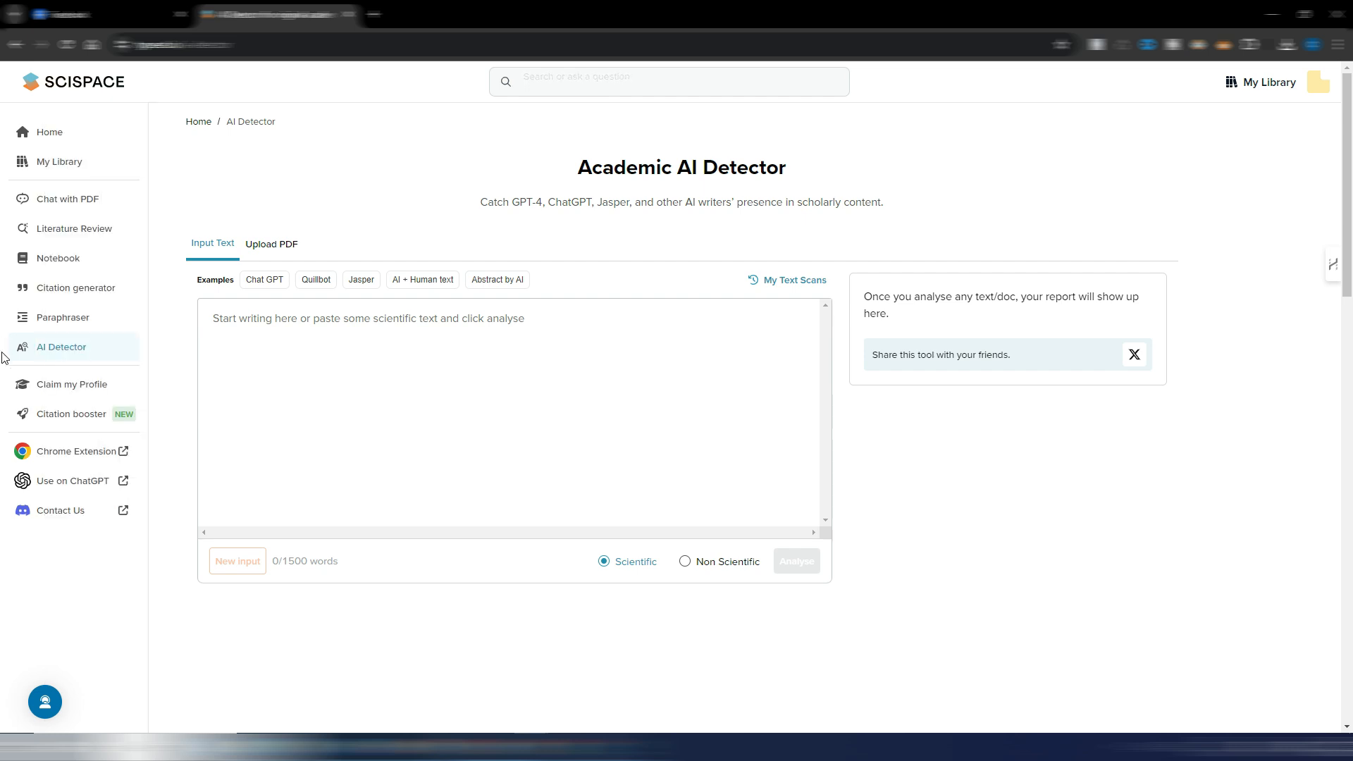
click(62, 389)
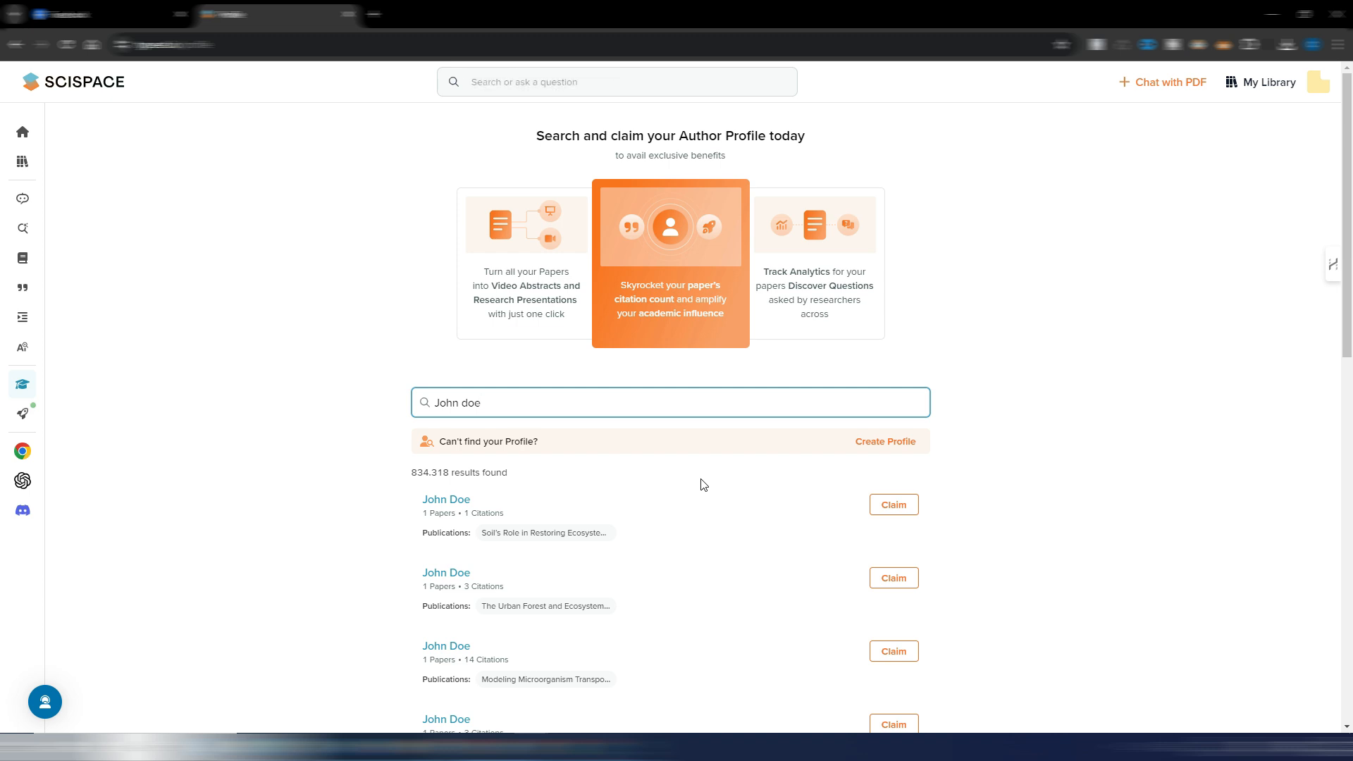
scroll(939, 392, down, 2)
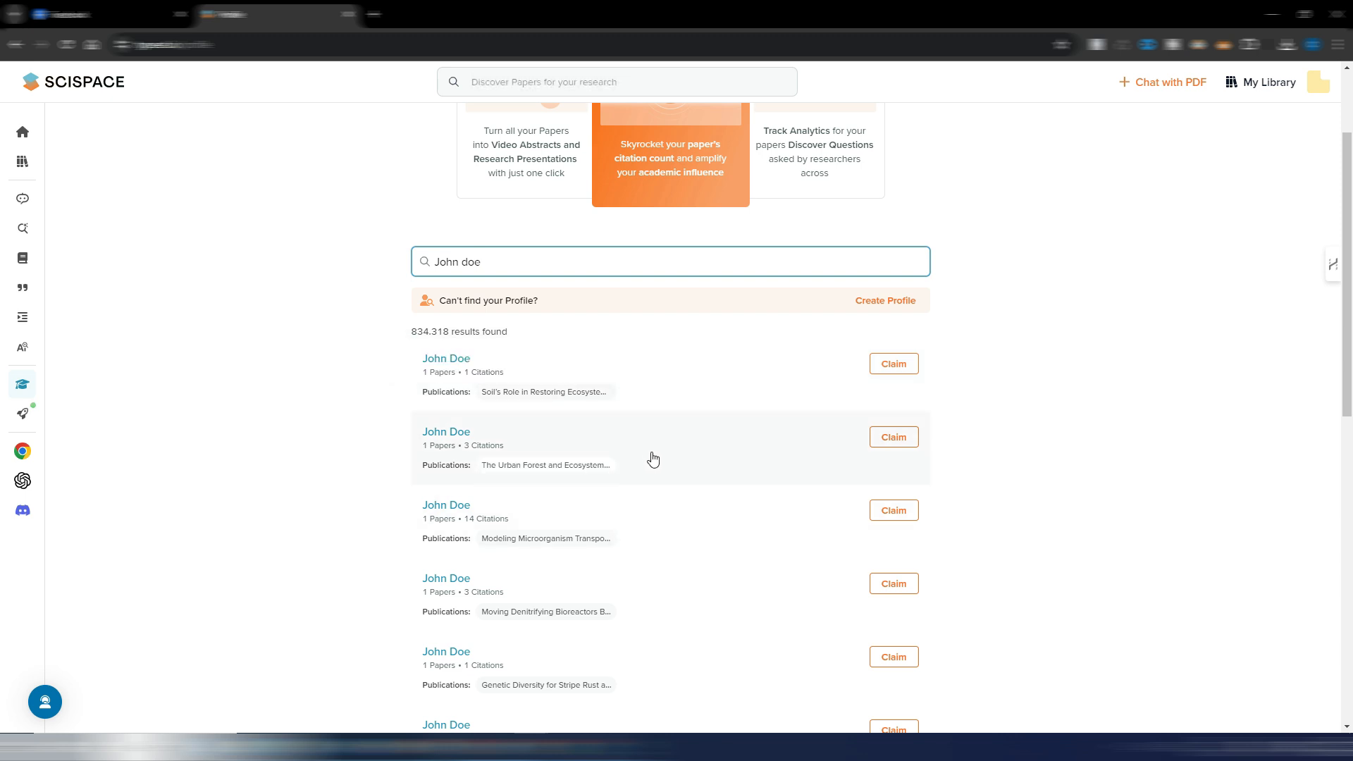
scroll(372, 473, up, 2)
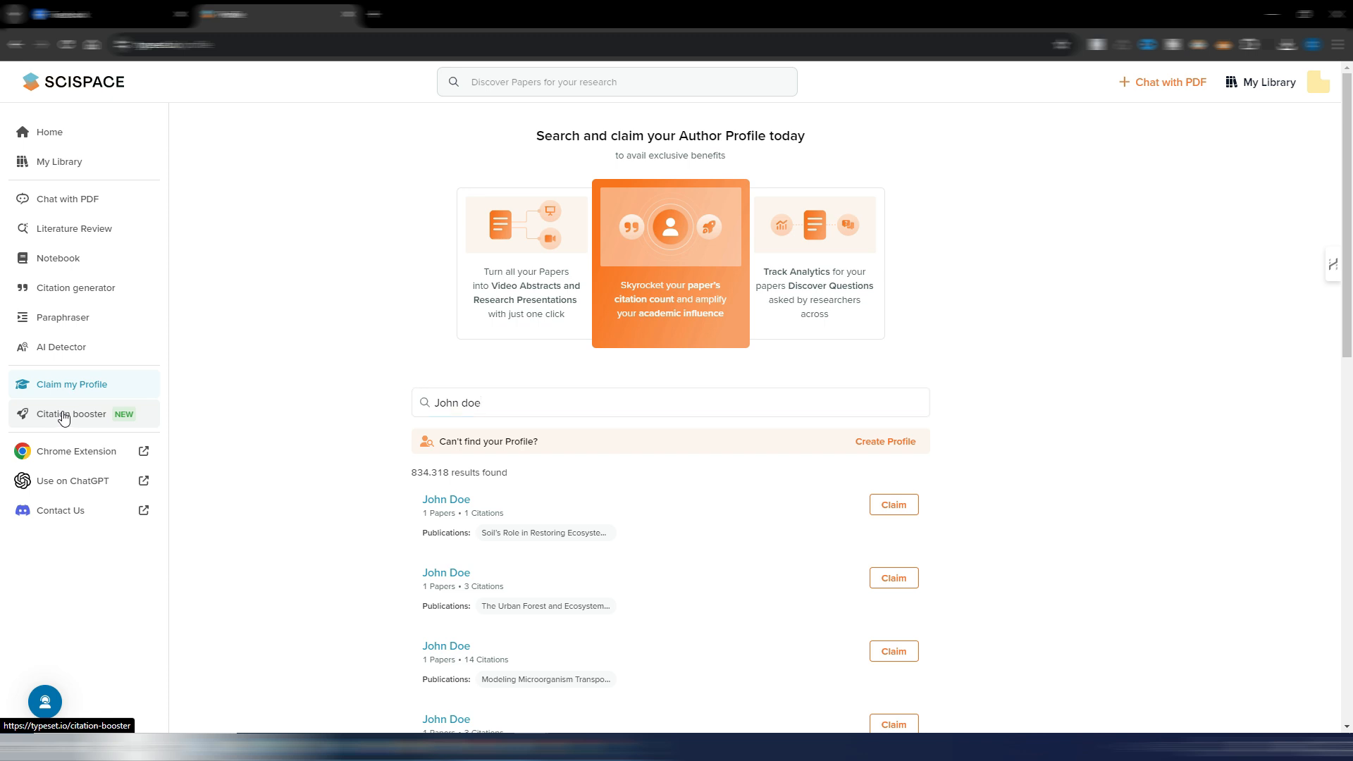
- Open the Citation booster page and read through its video abstract, presentation and publication insights sections
click(62, 417)
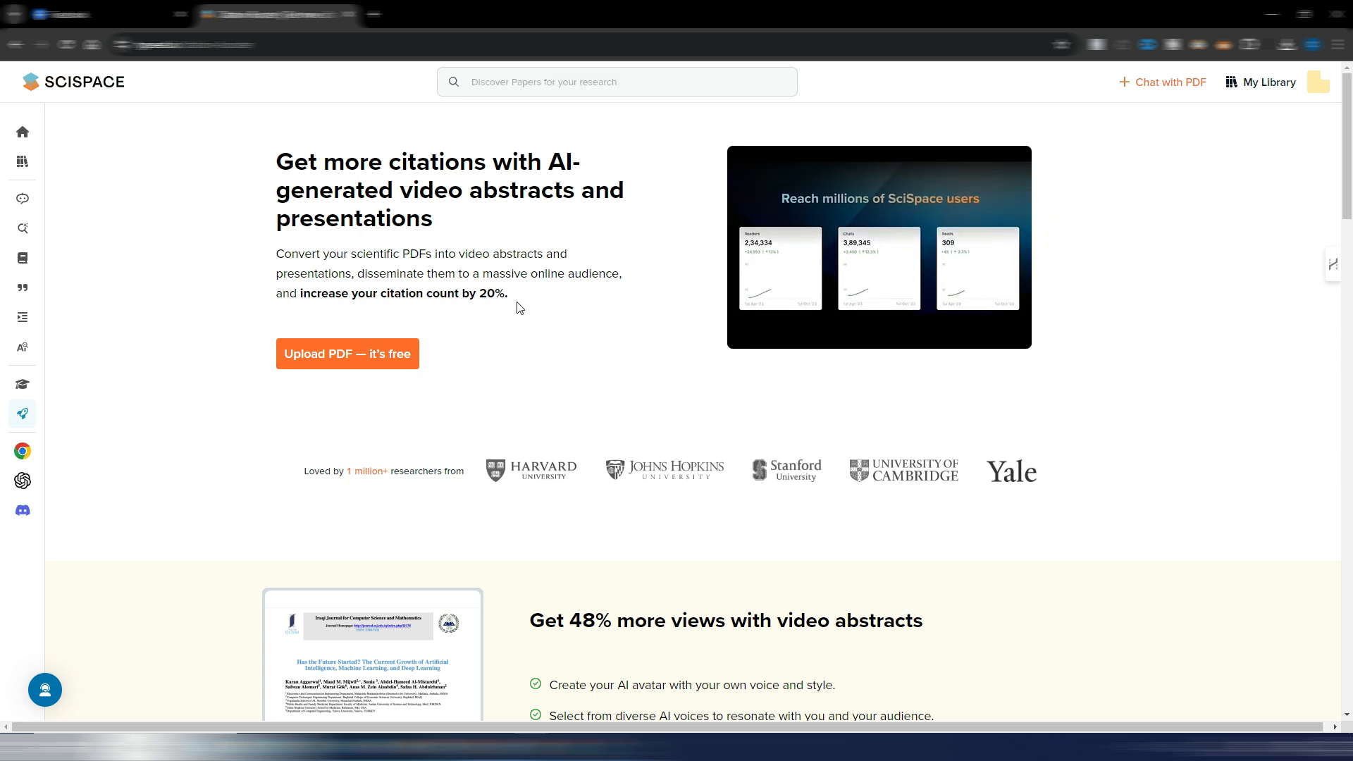
scroll(617, 361, down, 7)
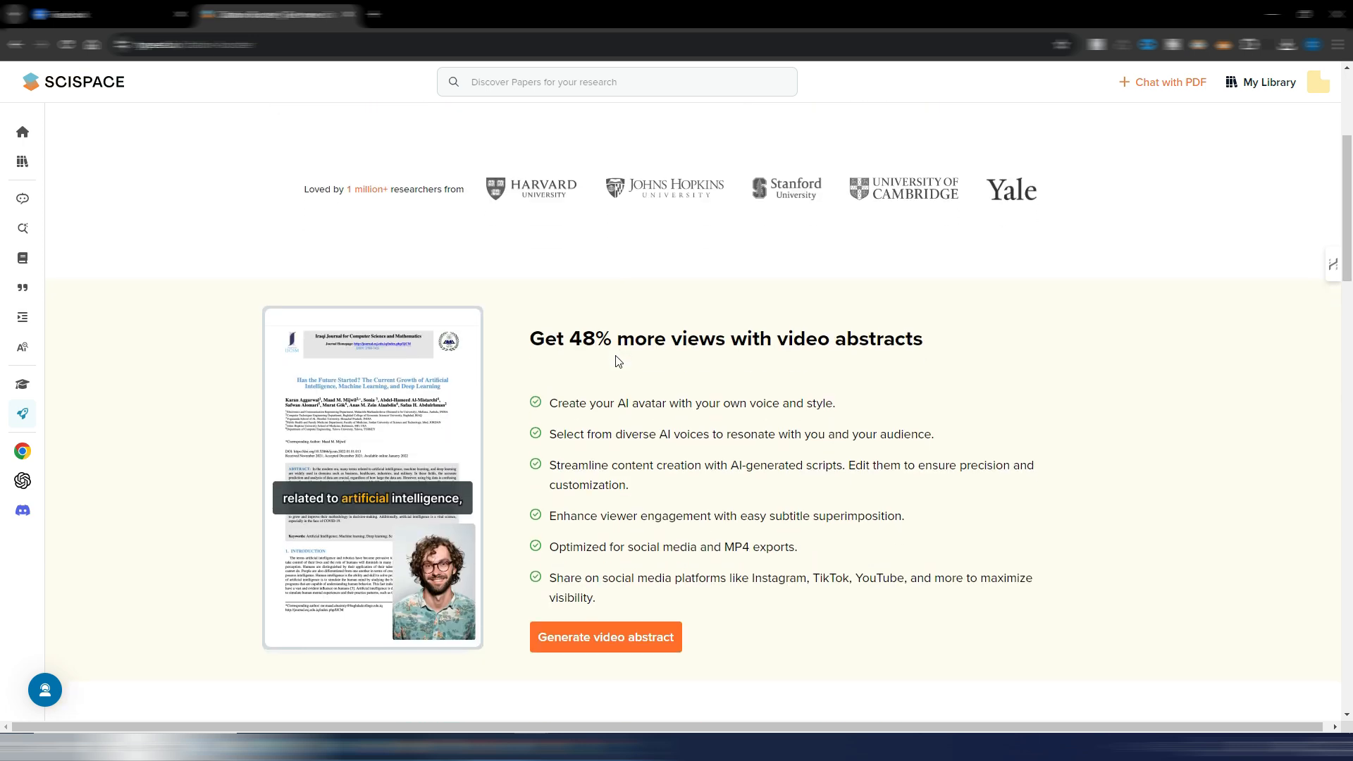
scroll(617, 362, down, 5)
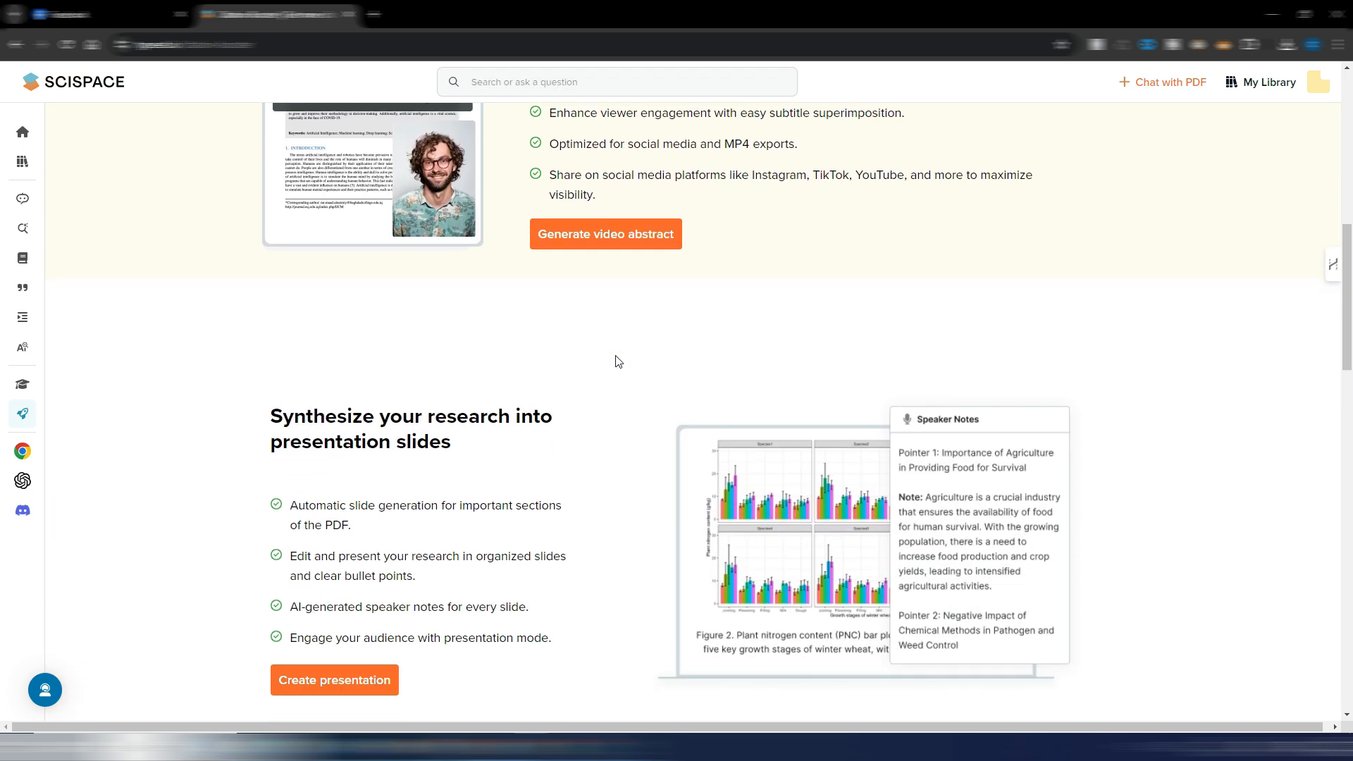
scroll(618, 361, down, 9)
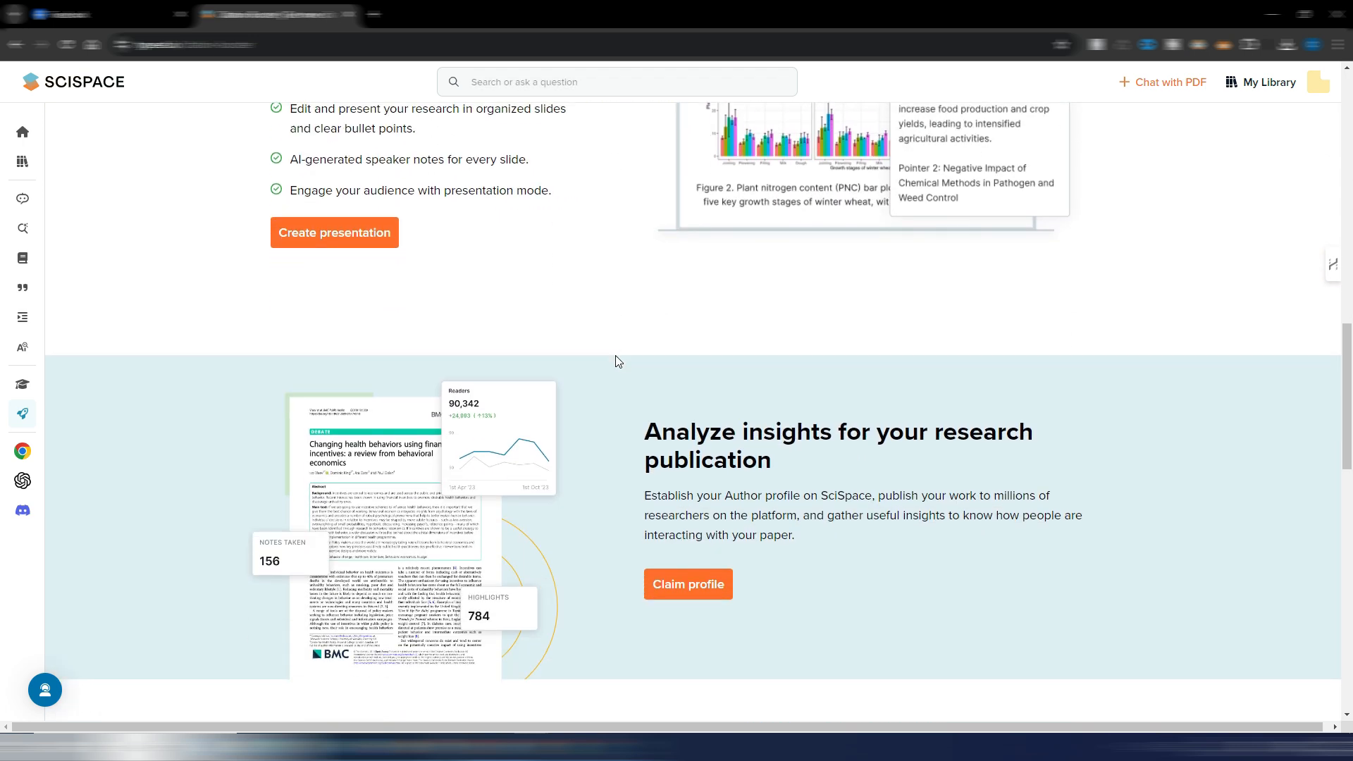
scroll(617, 362, down, 2)
scroll(618, 361, up, 14)
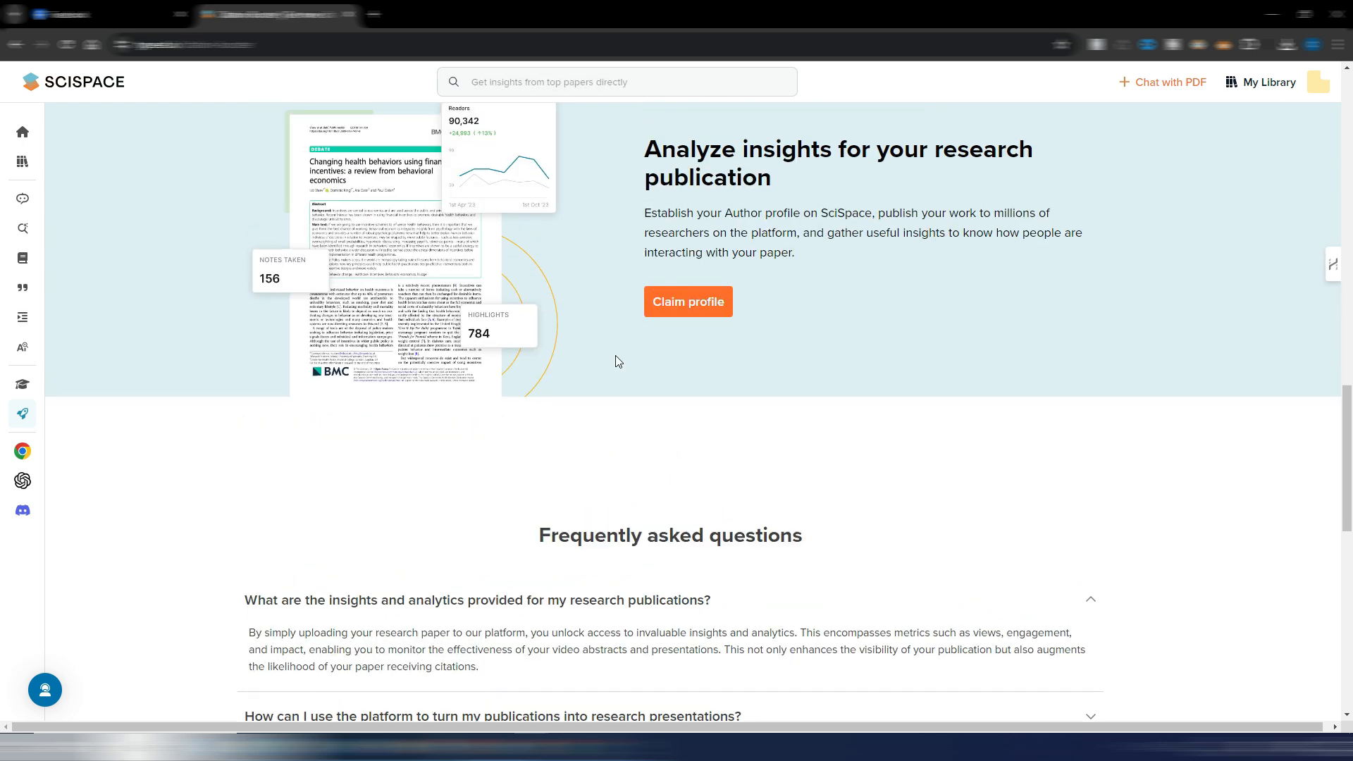
- Return to the home page and look through the popular papers, including the Machine Learning and Natural Language sections
scroll(618, 362, up, 9)
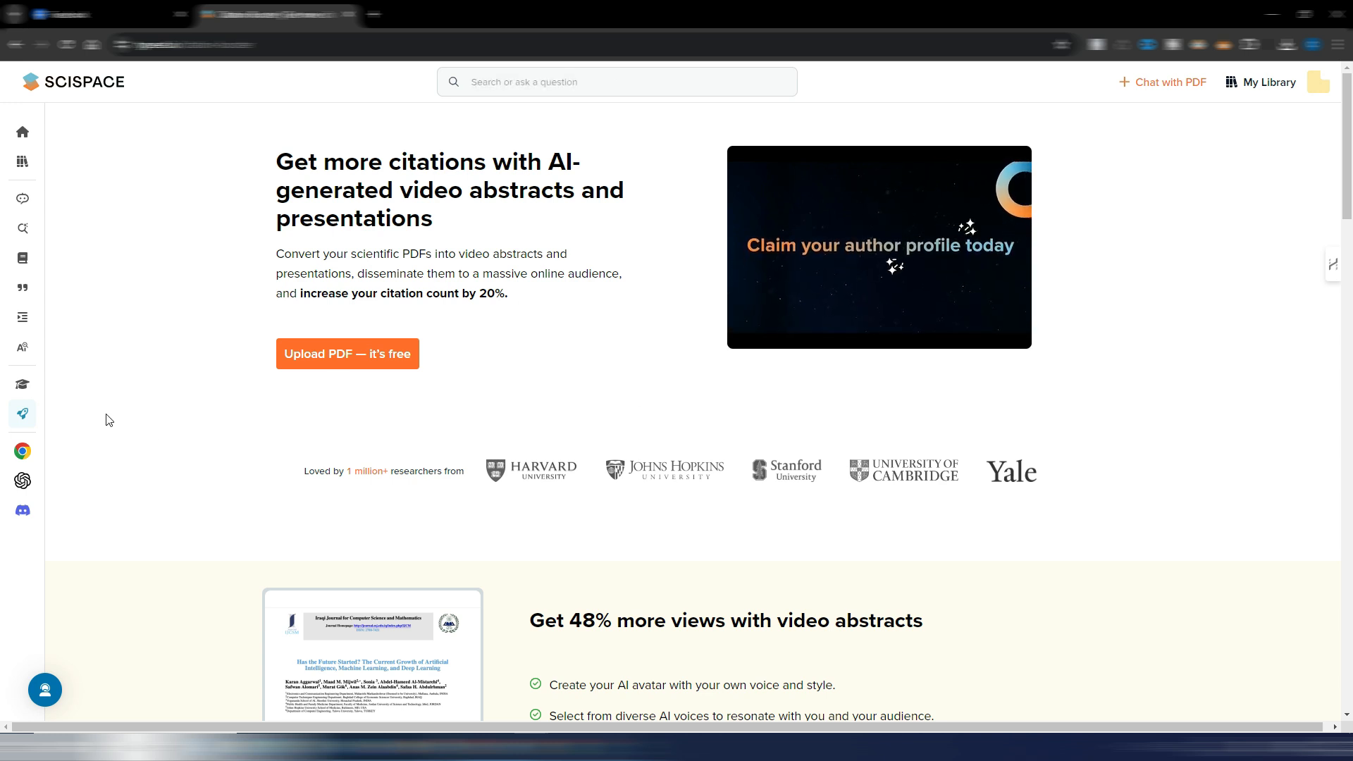
mouse_move(22, 416)
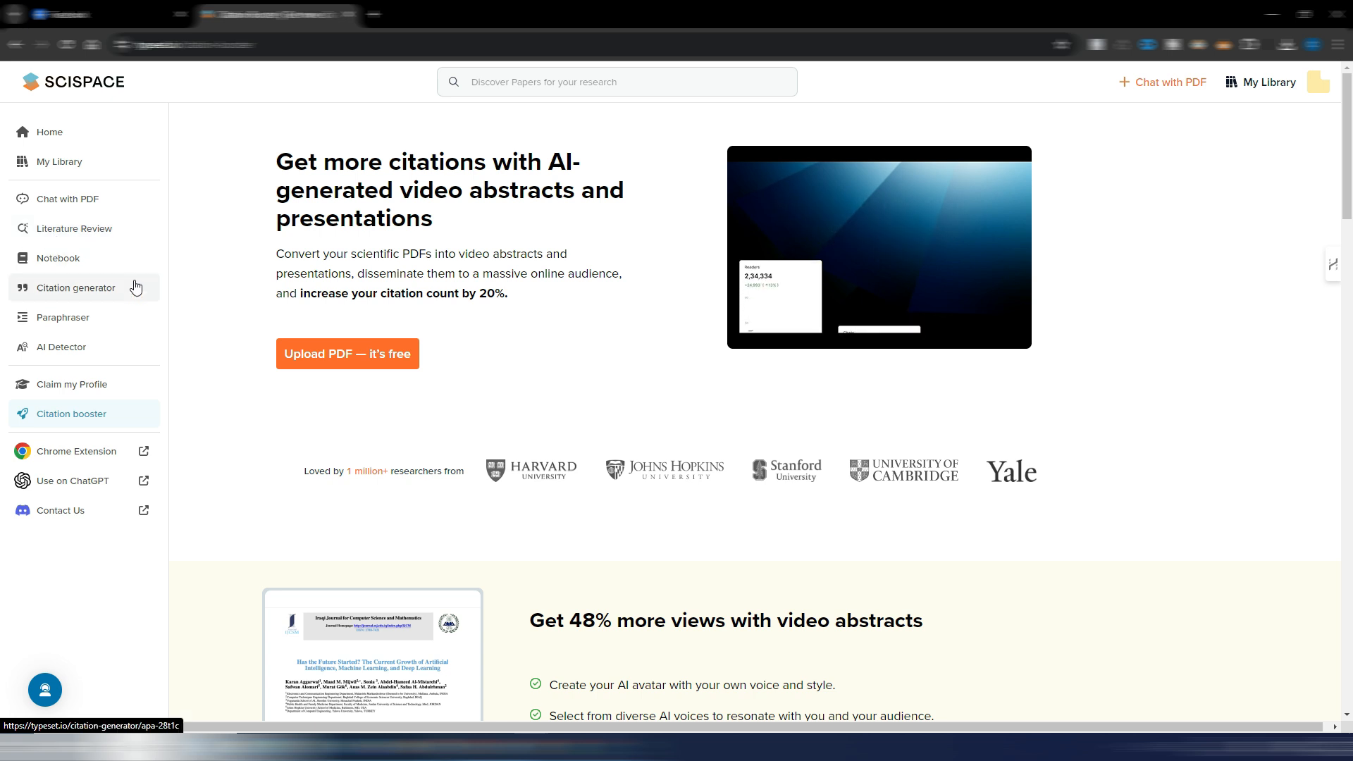
drag(1347, 147, 1352, 288)
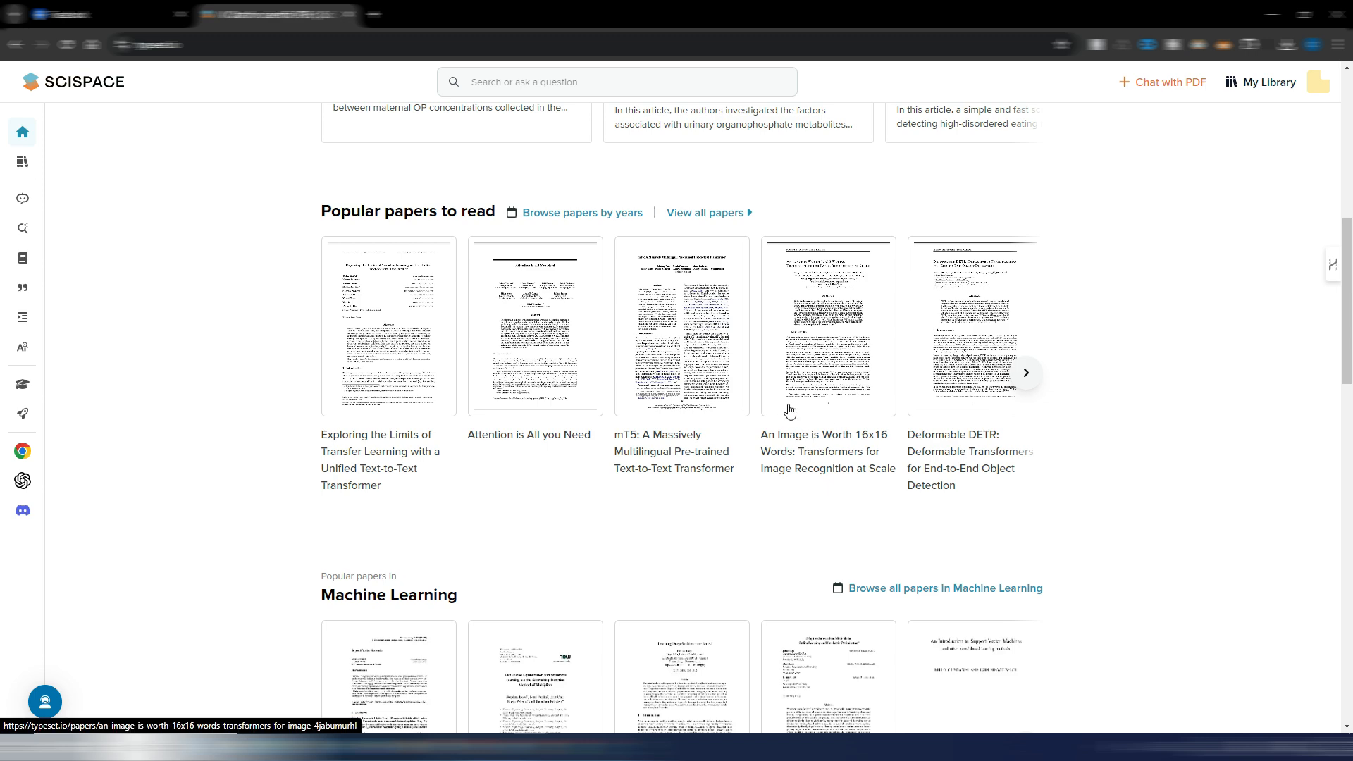
scroll(242, 414, down, 4)
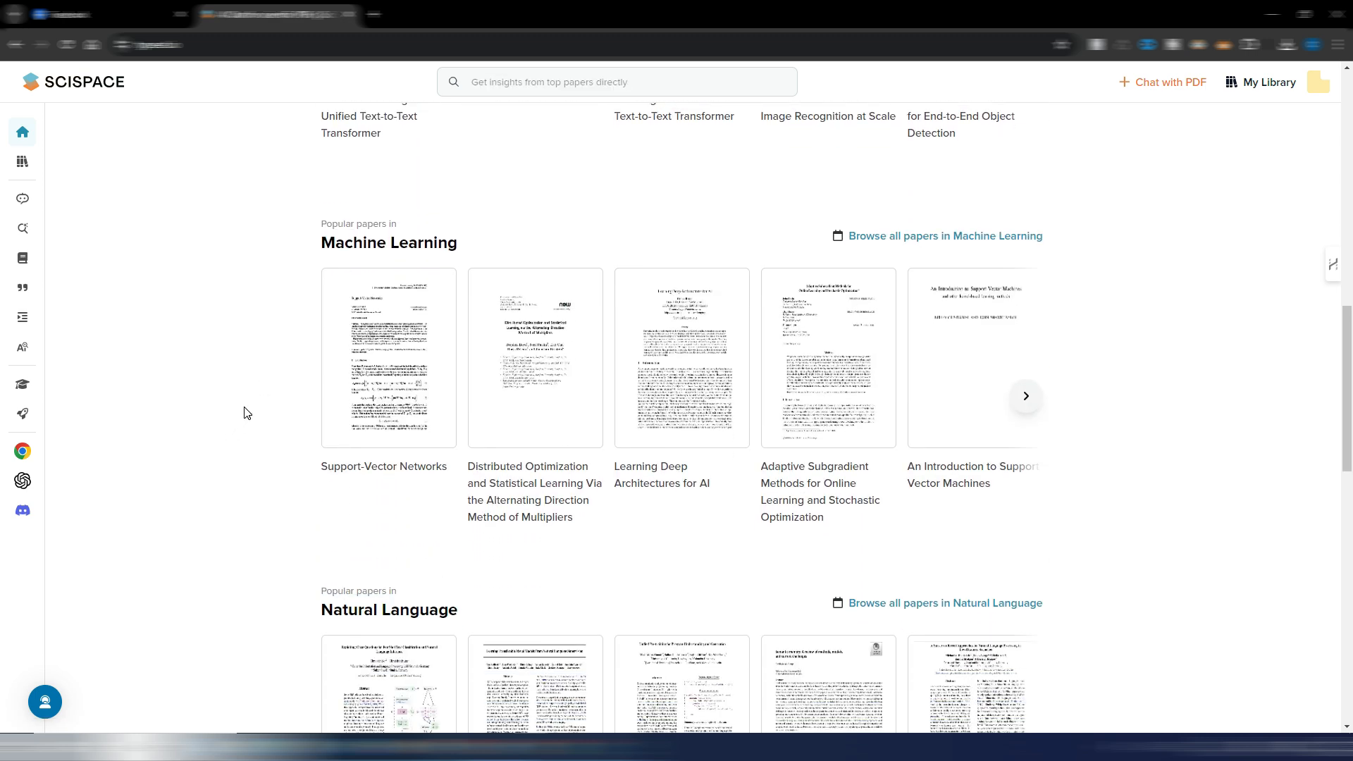
scroll(245, 413, up, 5)
scroll(258, 404, down, 7)
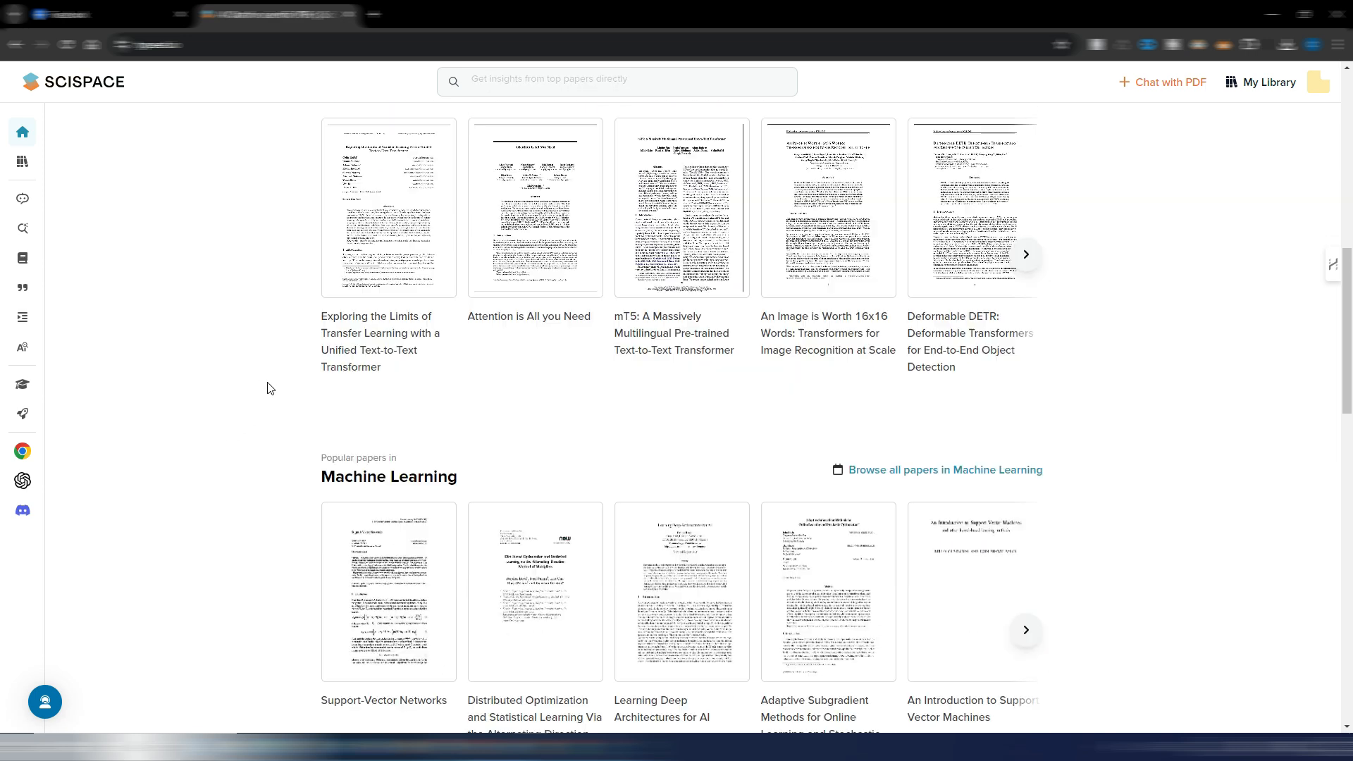
scroll(267, 388, down, 7)
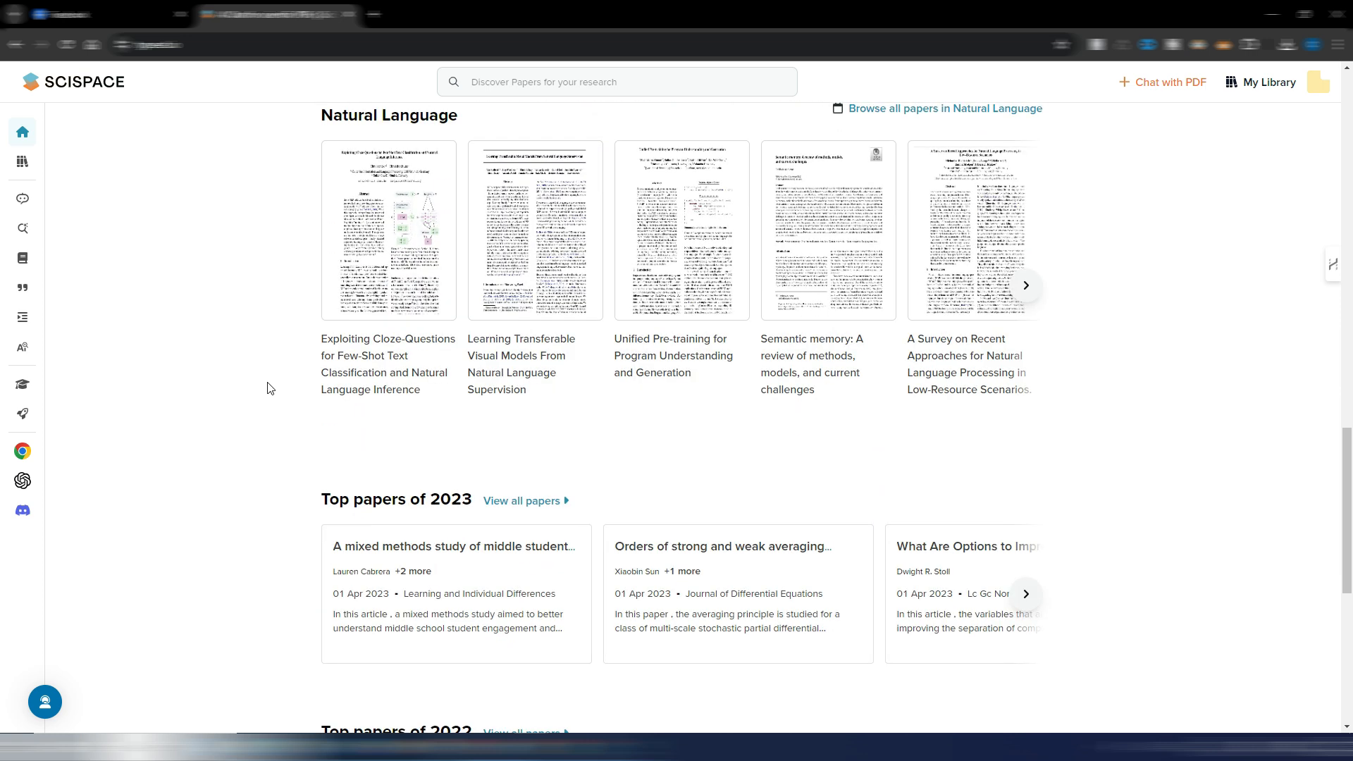
scroll(268, 388, up, 8)
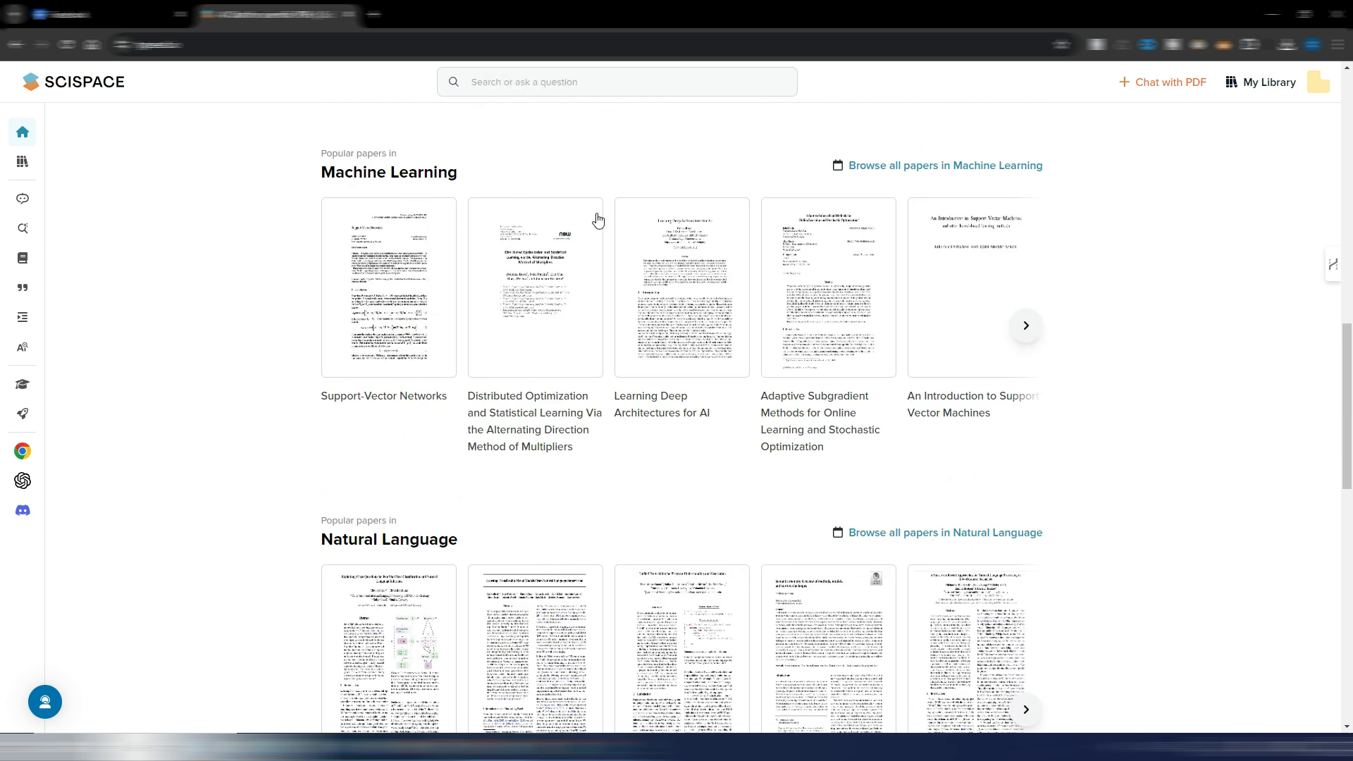
- Open the Support-Vector Networks paper from Machine Learning and have the paper chat summarise its introduction
click(380, 274)
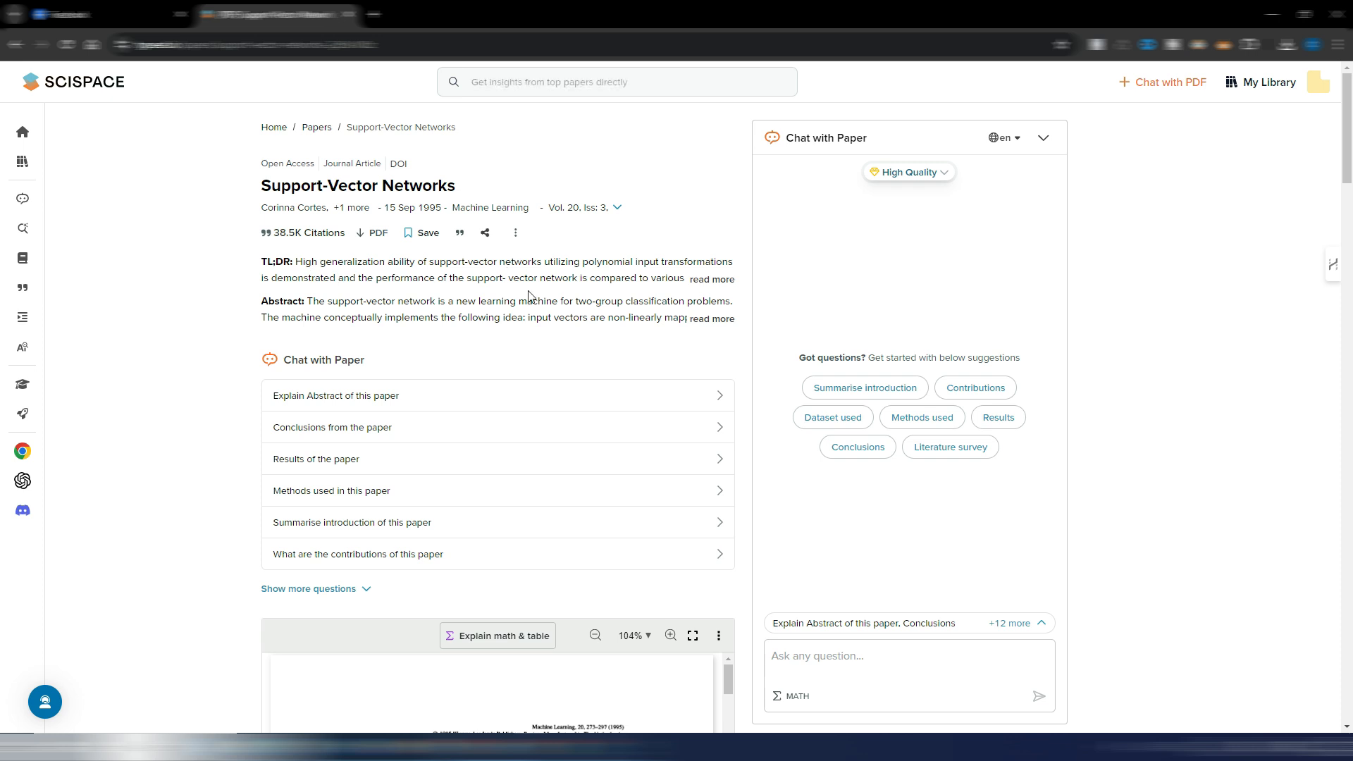
scroll(635, 274, down, 7)
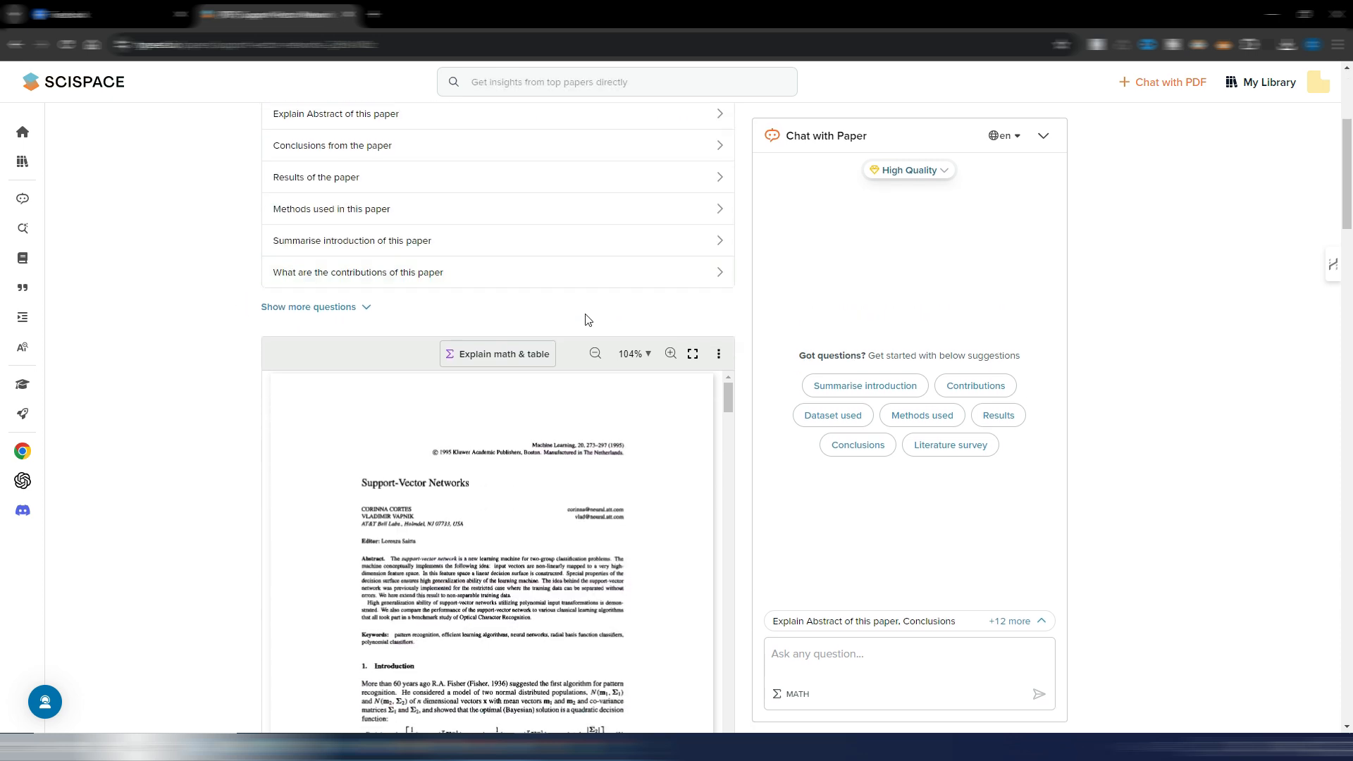
drag(730, 204, 729, 163)
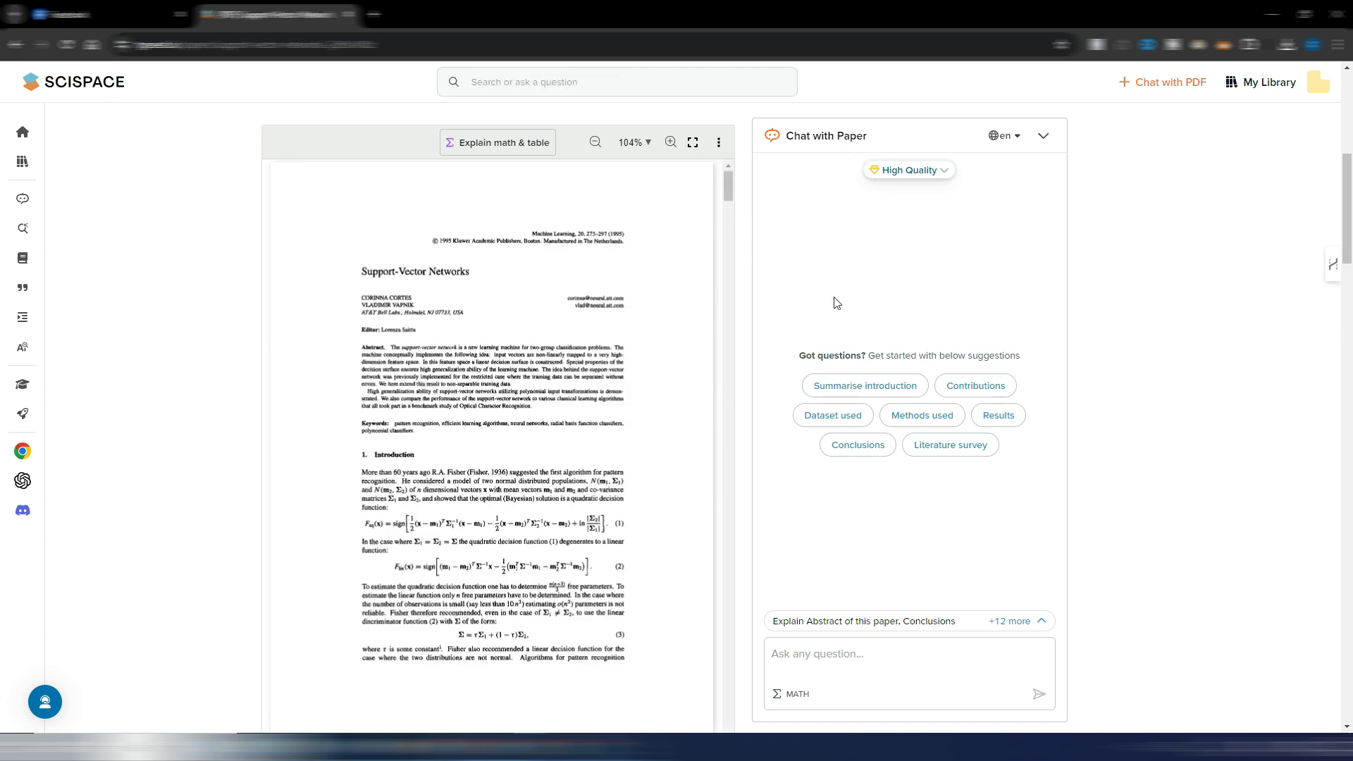
click(876, 390)
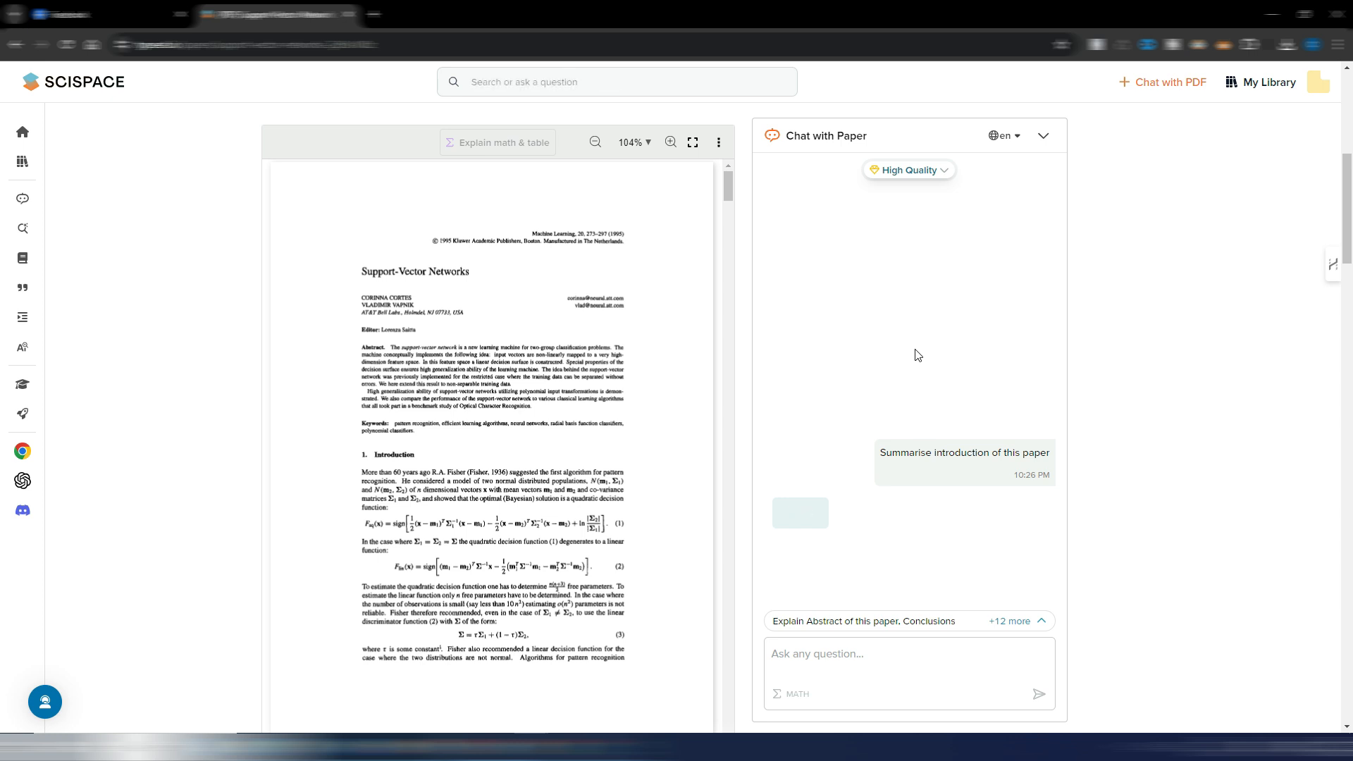
- Read the introduction summary in the paper chat and view the Standard and High Quality model choices
drag(1059, 485, 1062, 268)
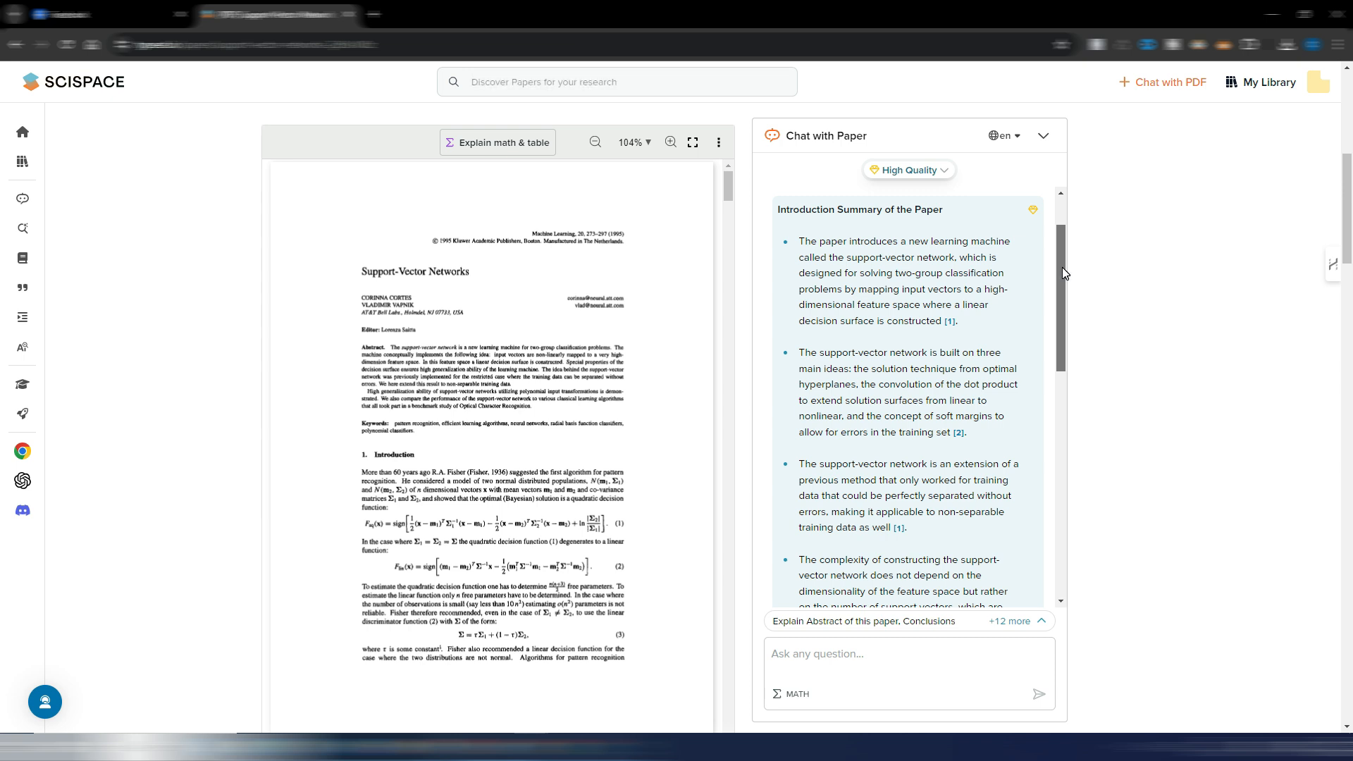
drag(1062, 273, 1070, 247)
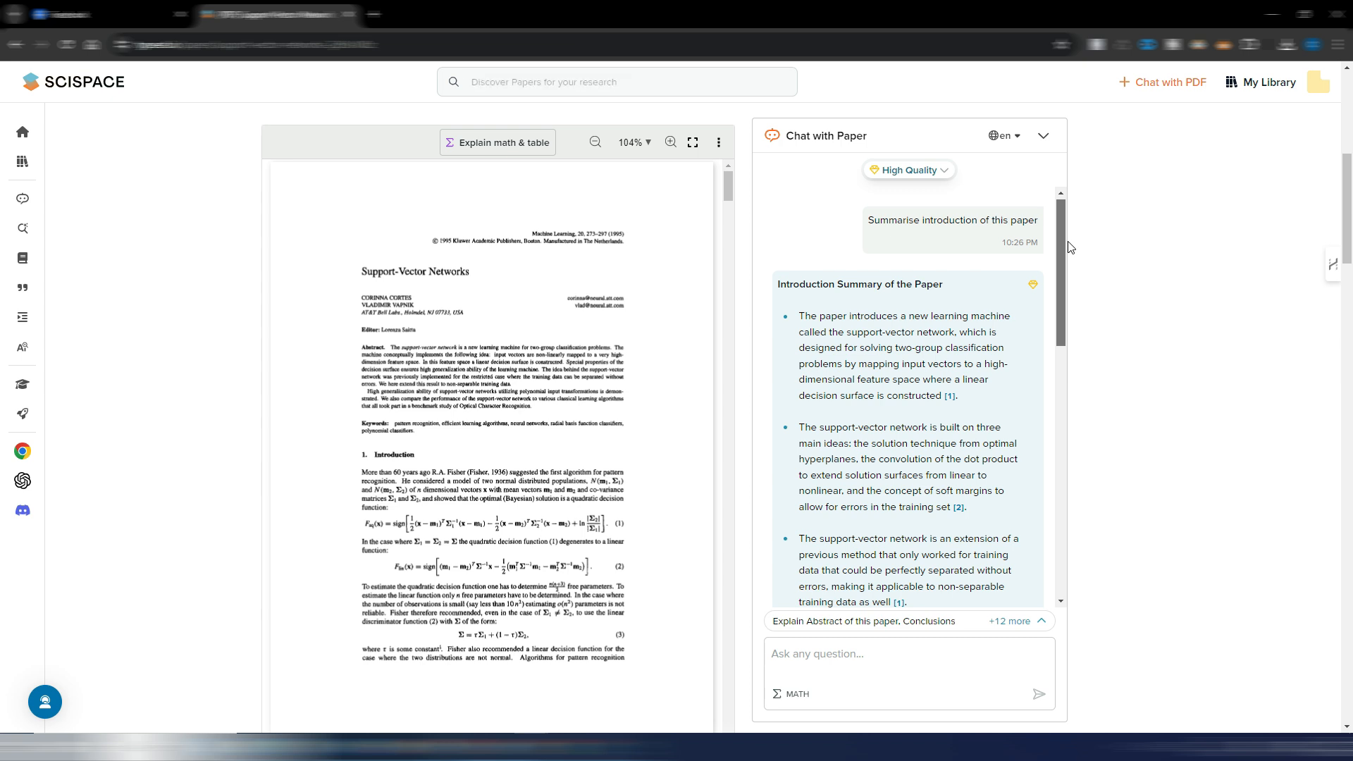
click(943, 171)
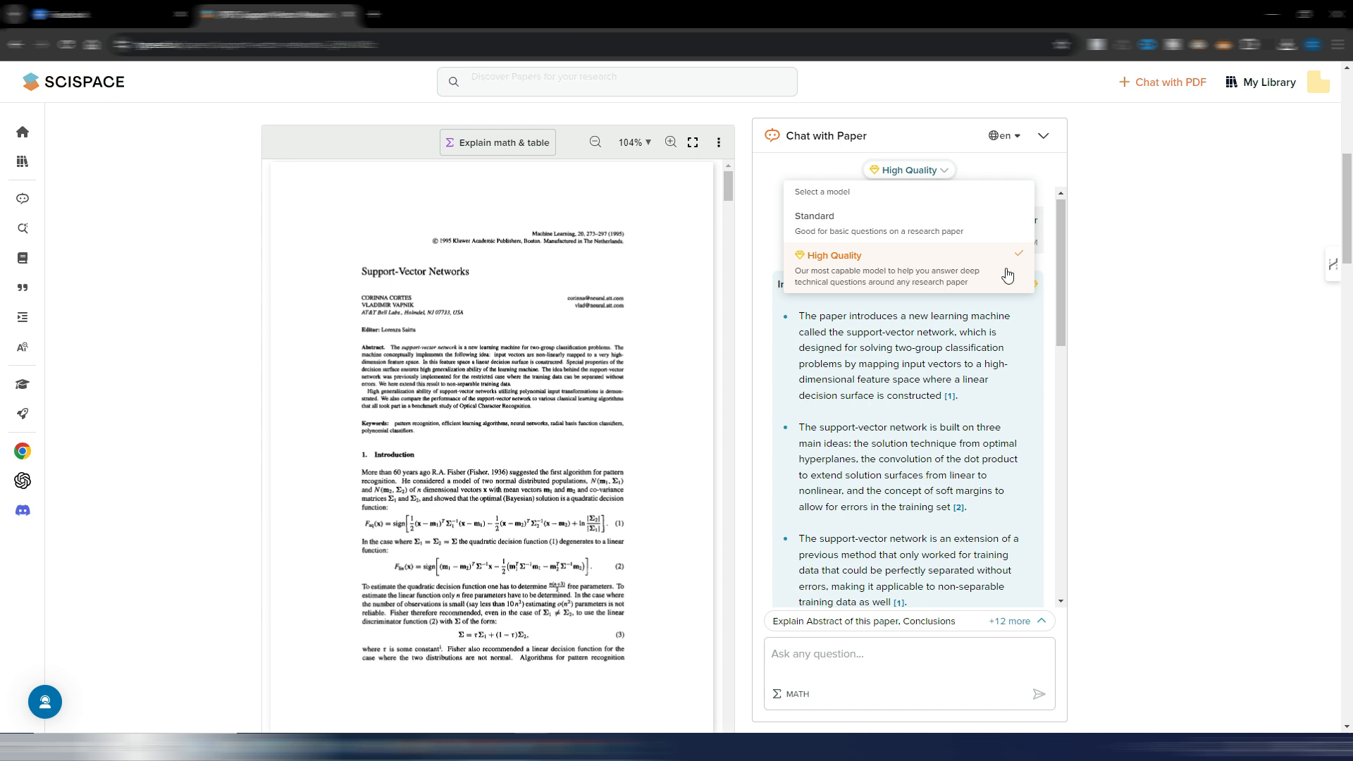
click(1059, 268)
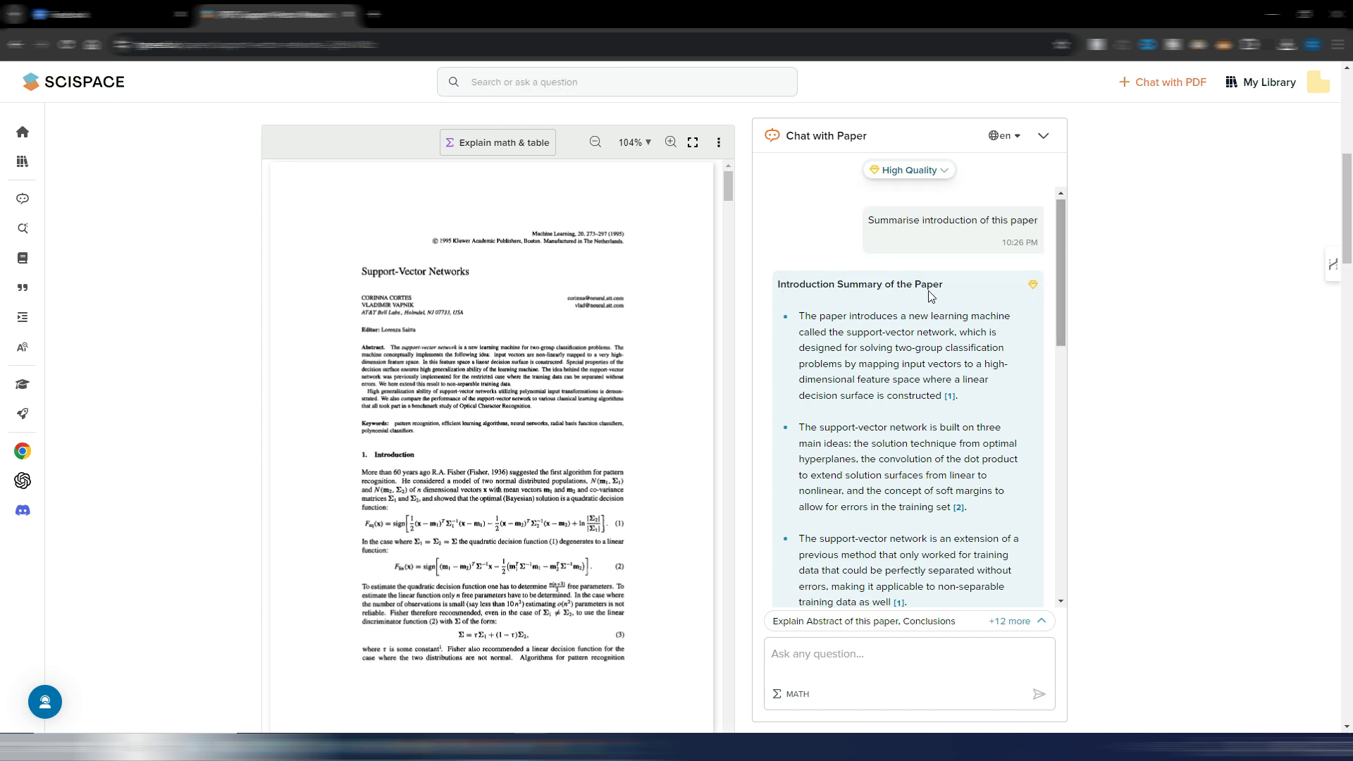
- Run the home page's suggested search "How does climate change impact biodiversity?" and view the Top 5 and Top 10 Papers insight options
mouse_move(33, 169)
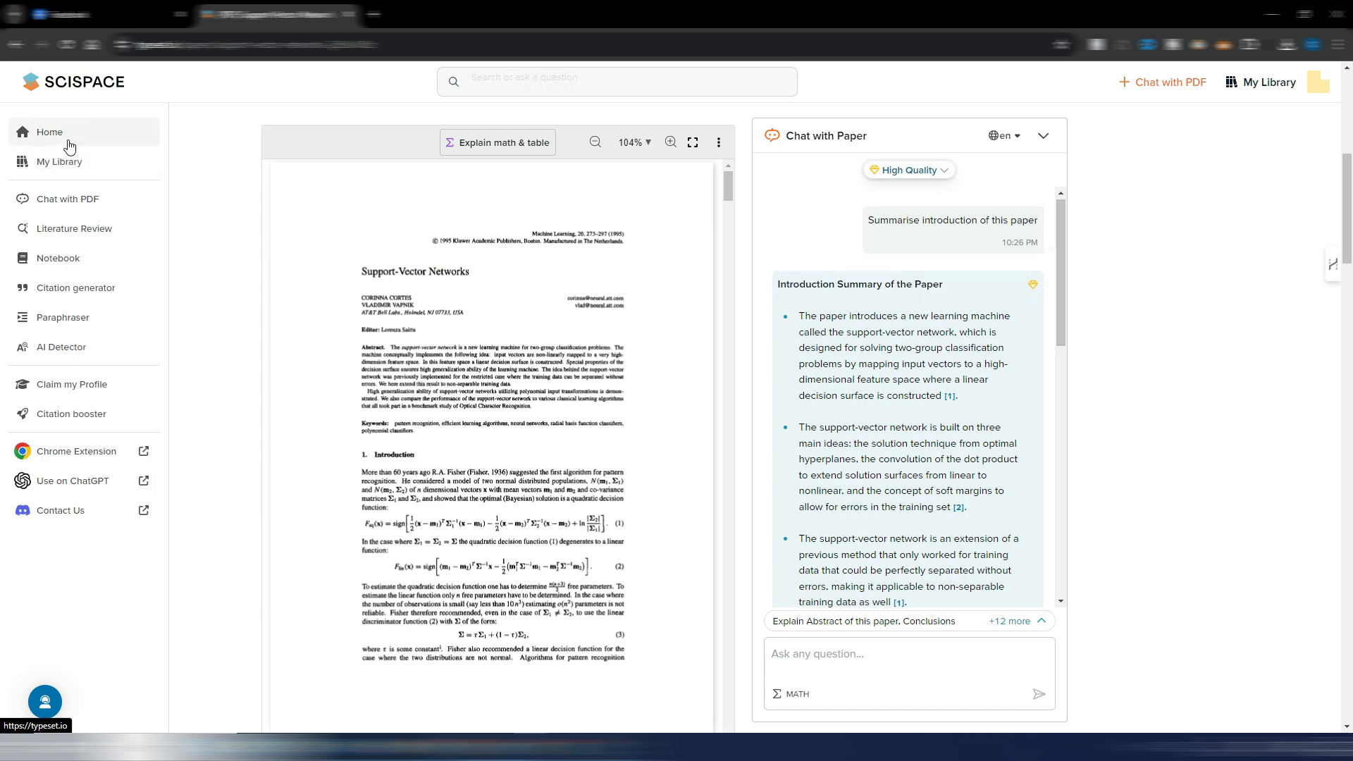
click(48, 136)
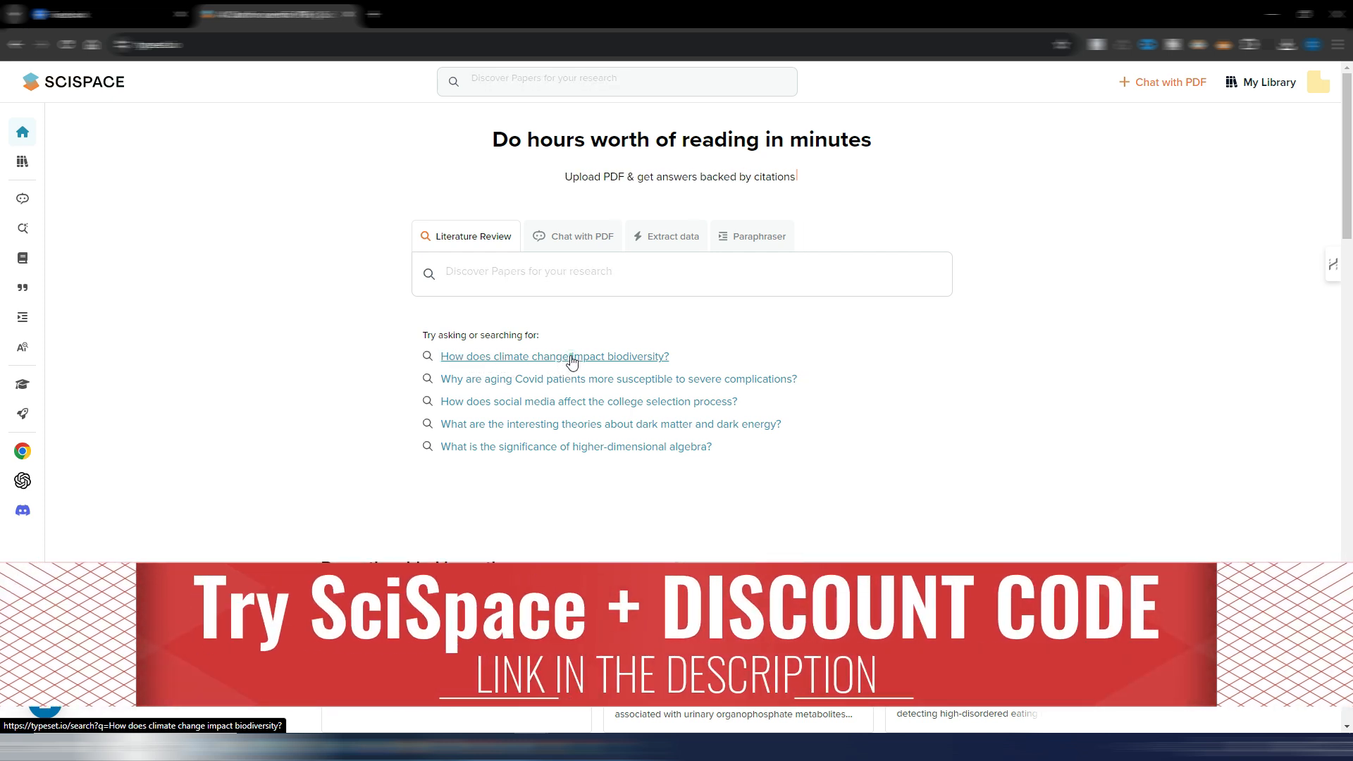
click(570, 359)
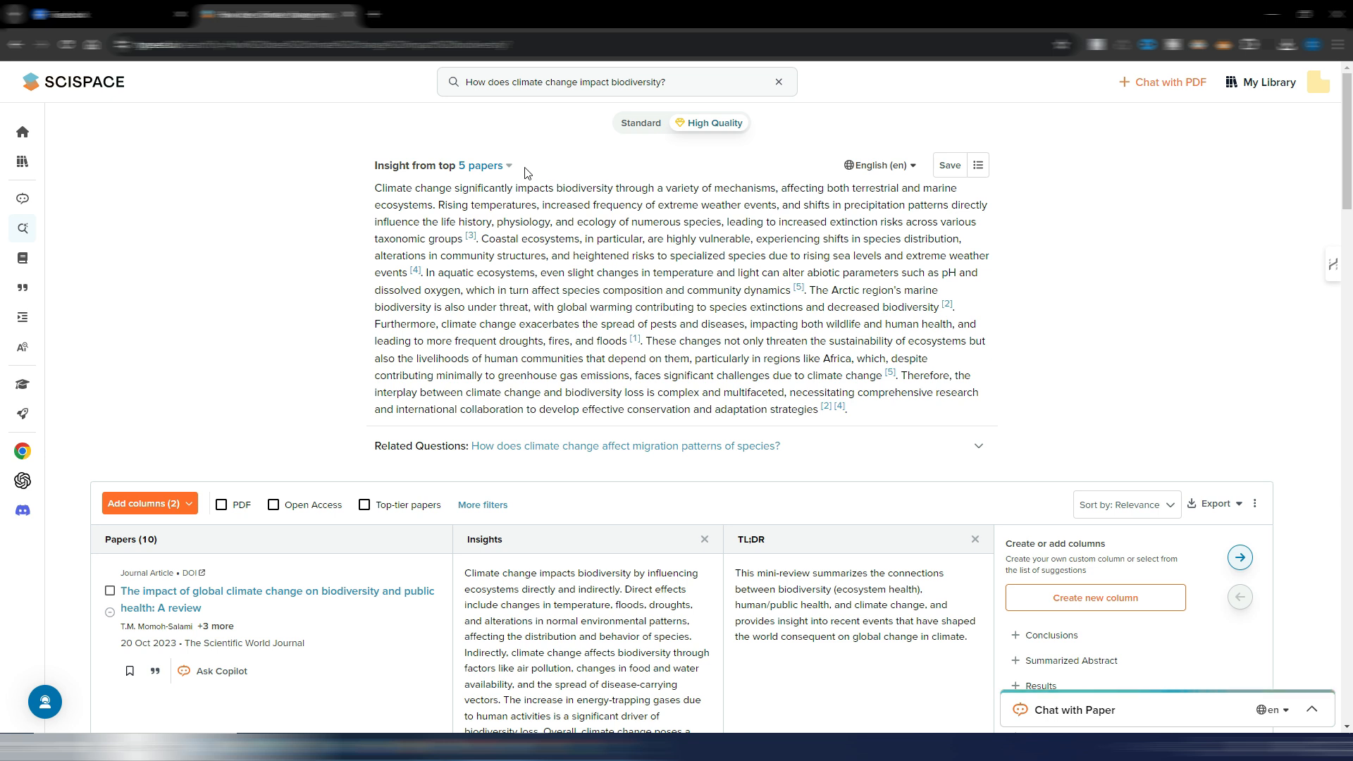
click(505, 167)
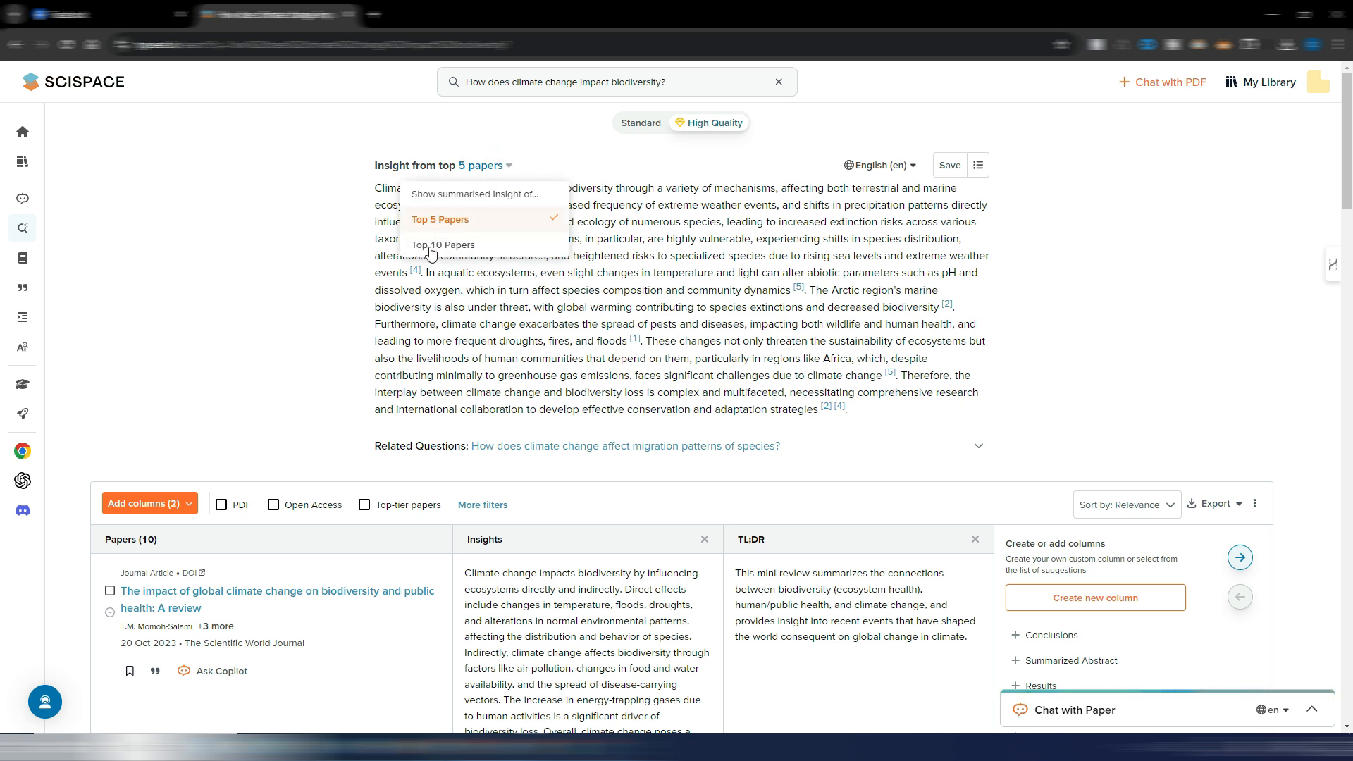
click(302, 265)
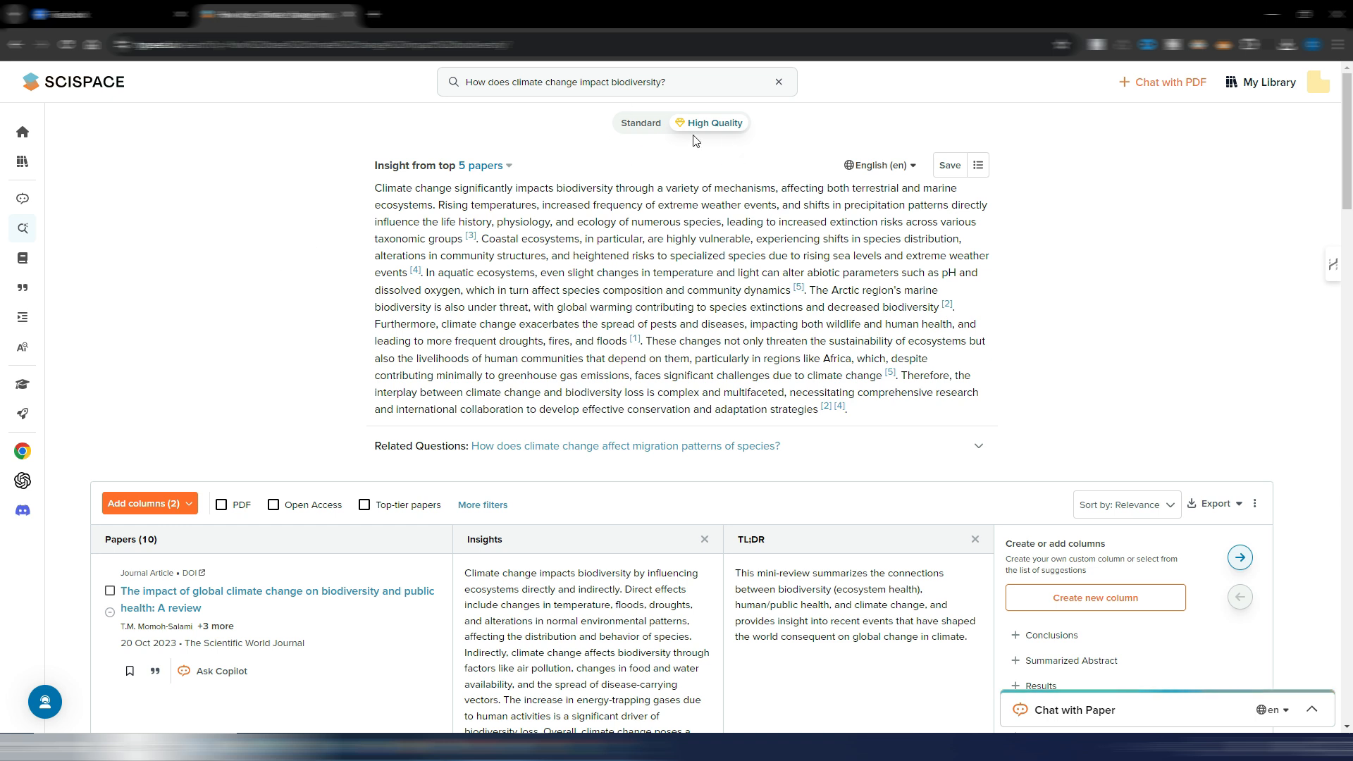
- Save the climate change search, view the Saved Searches list, and return to the search results
click(951, 167)
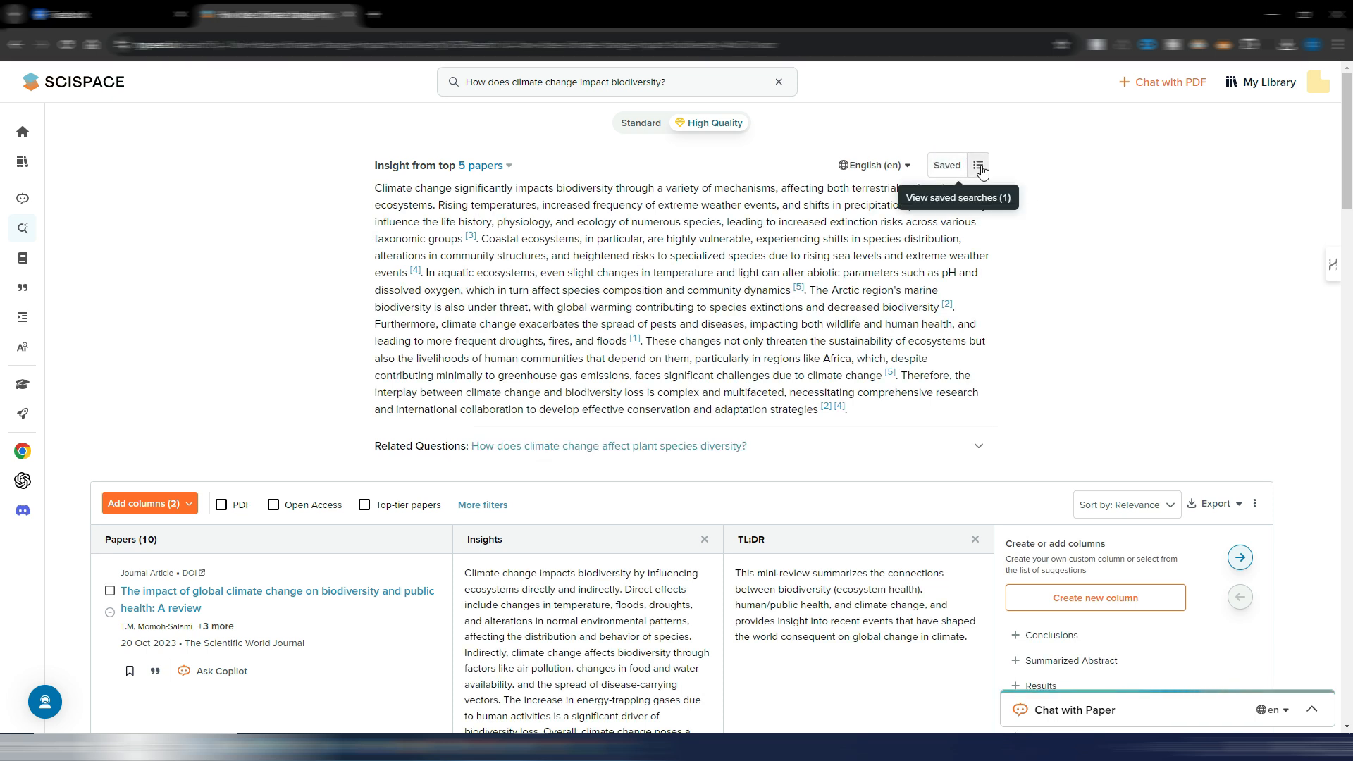
click(979, 166)
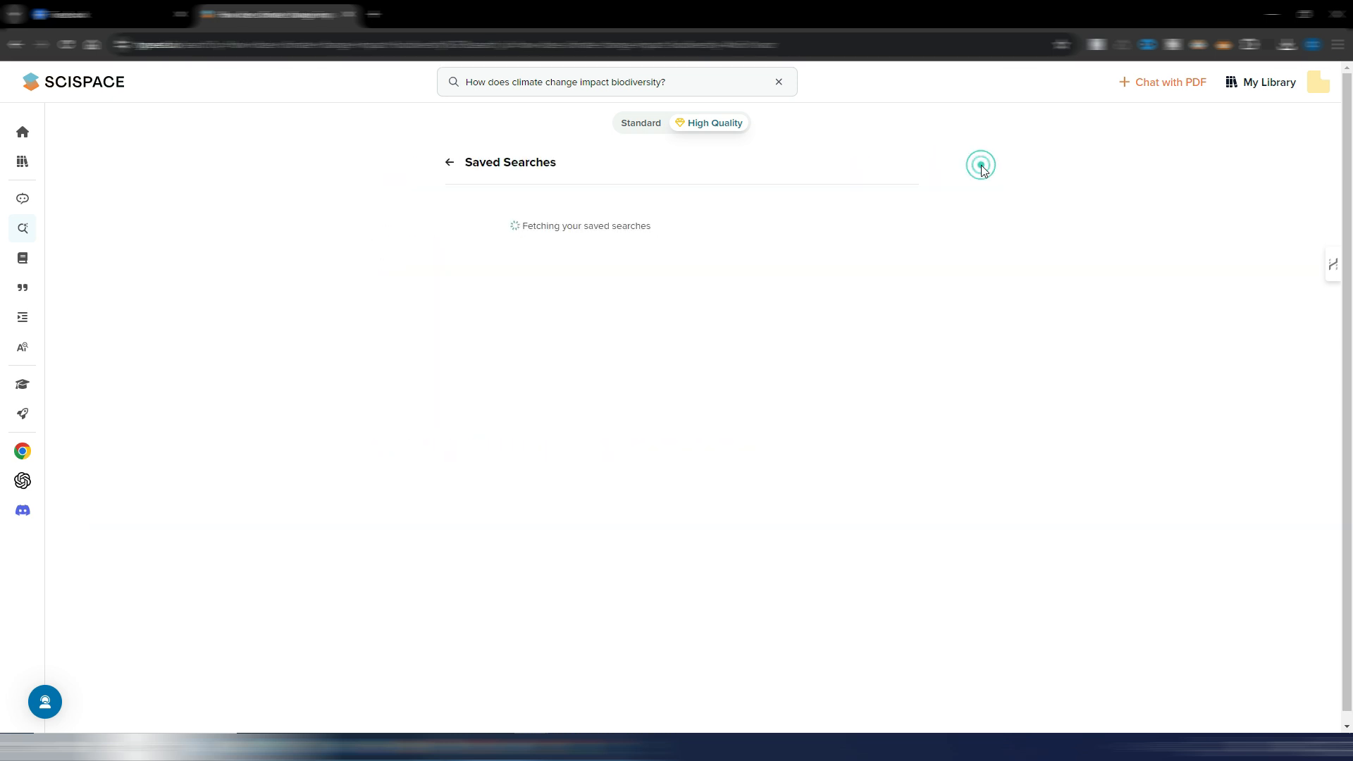
click(448, 167)
- Examine the summarised insight and the papers table with its Insights and TL;DR columns
scroll(468, 292, down, 2)
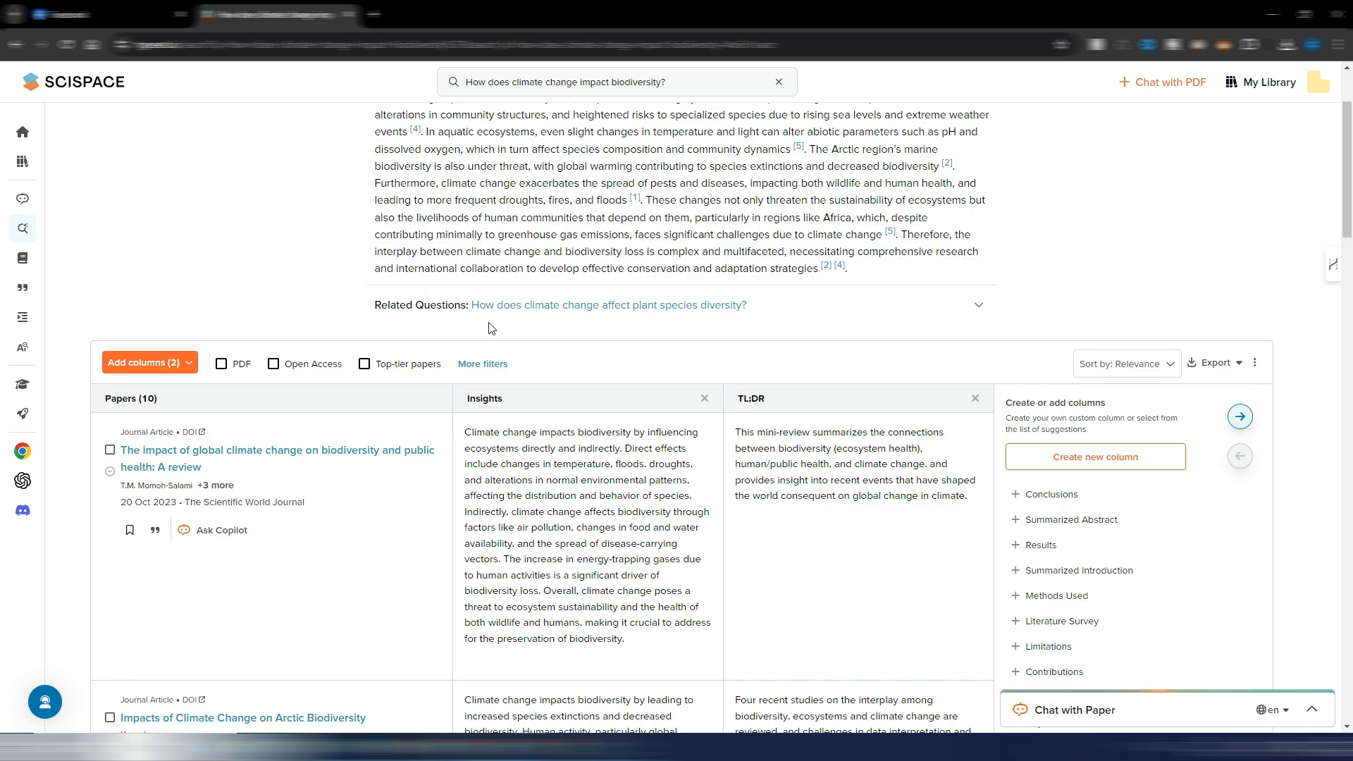
scroll(663, 368, up, 2)
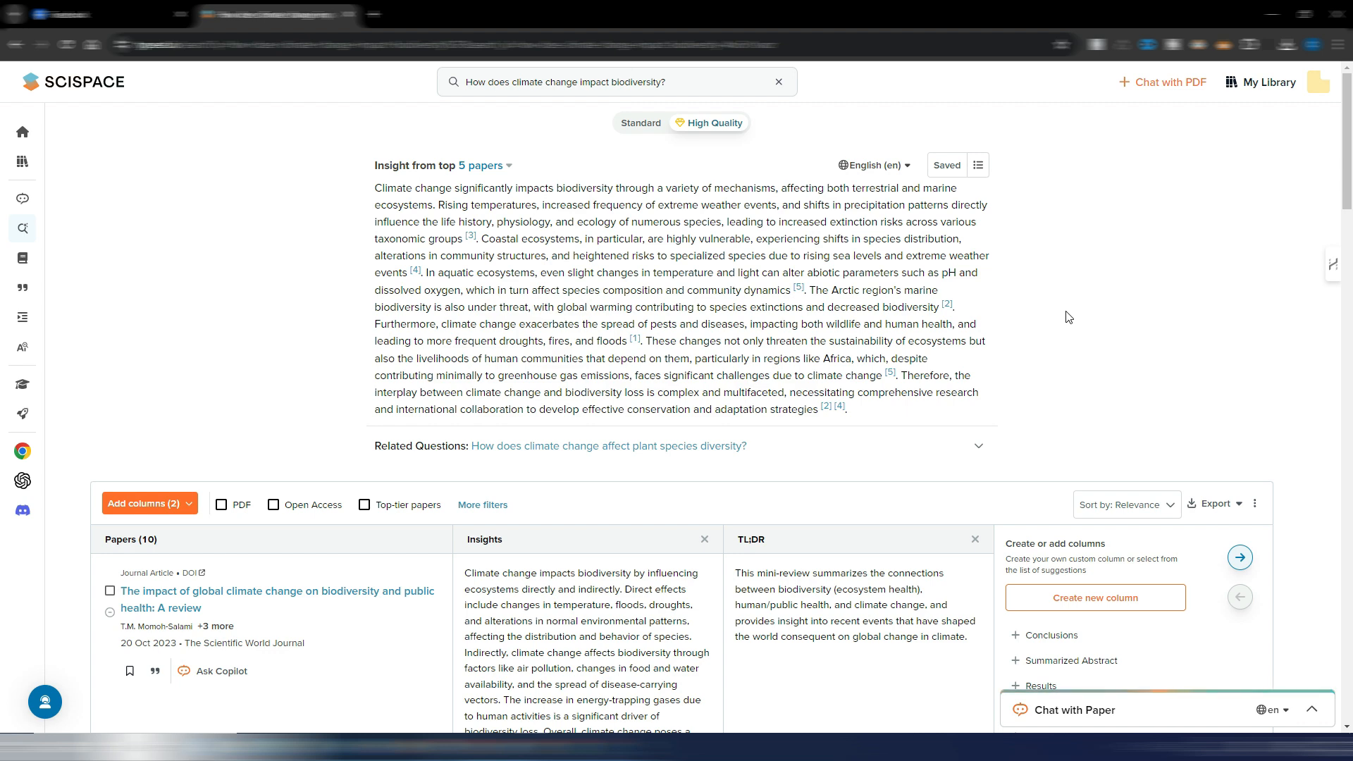
scroll(1068, 317, down, 5)
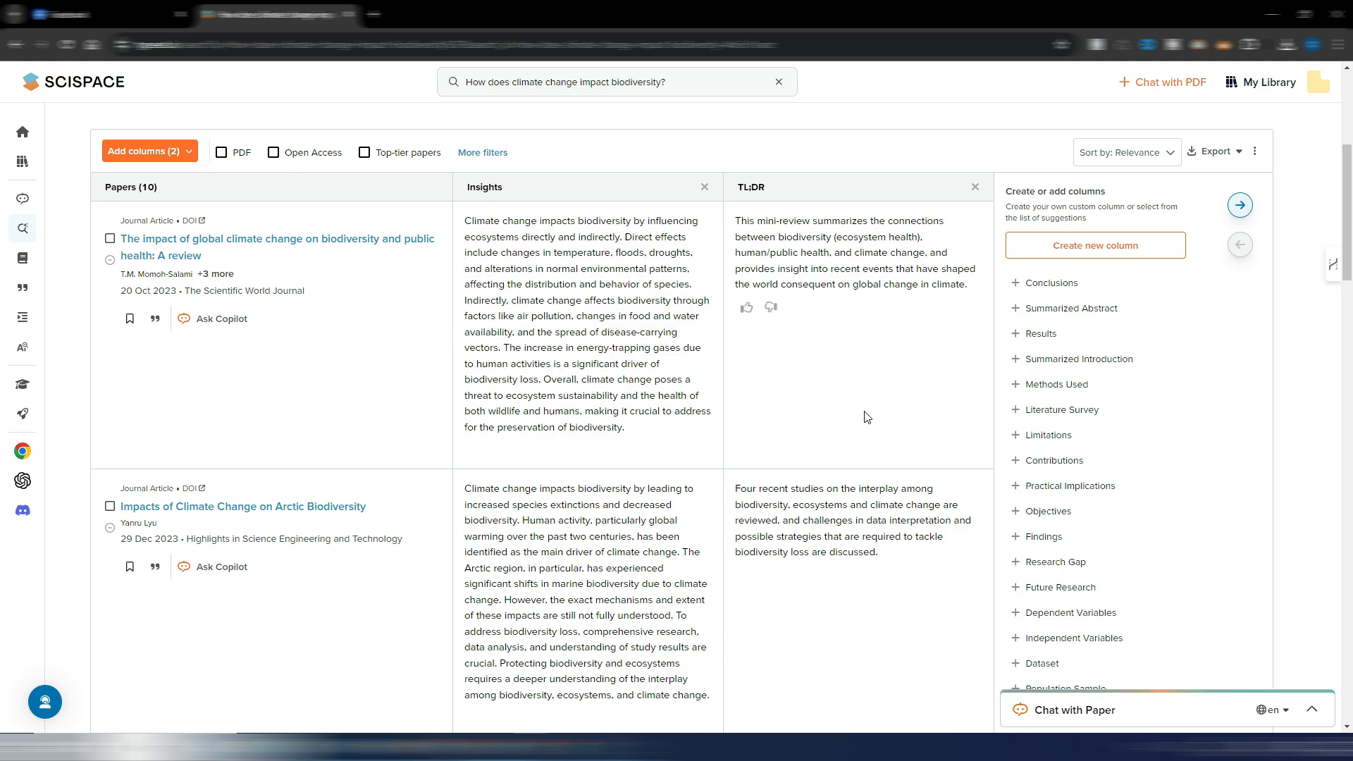
scroll(818, 332, down, 4)
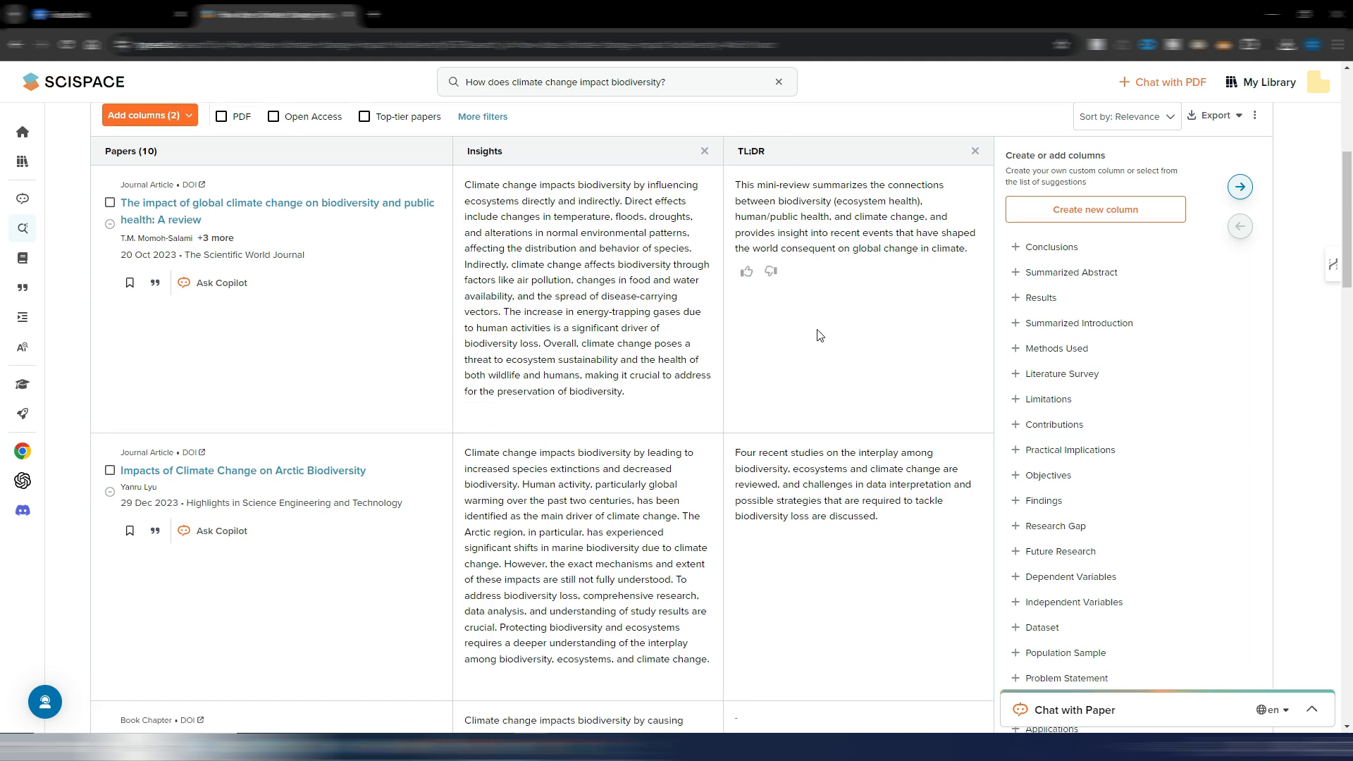
scroll(818, 336, down, 5)
scroll(819, 336, up, 8)
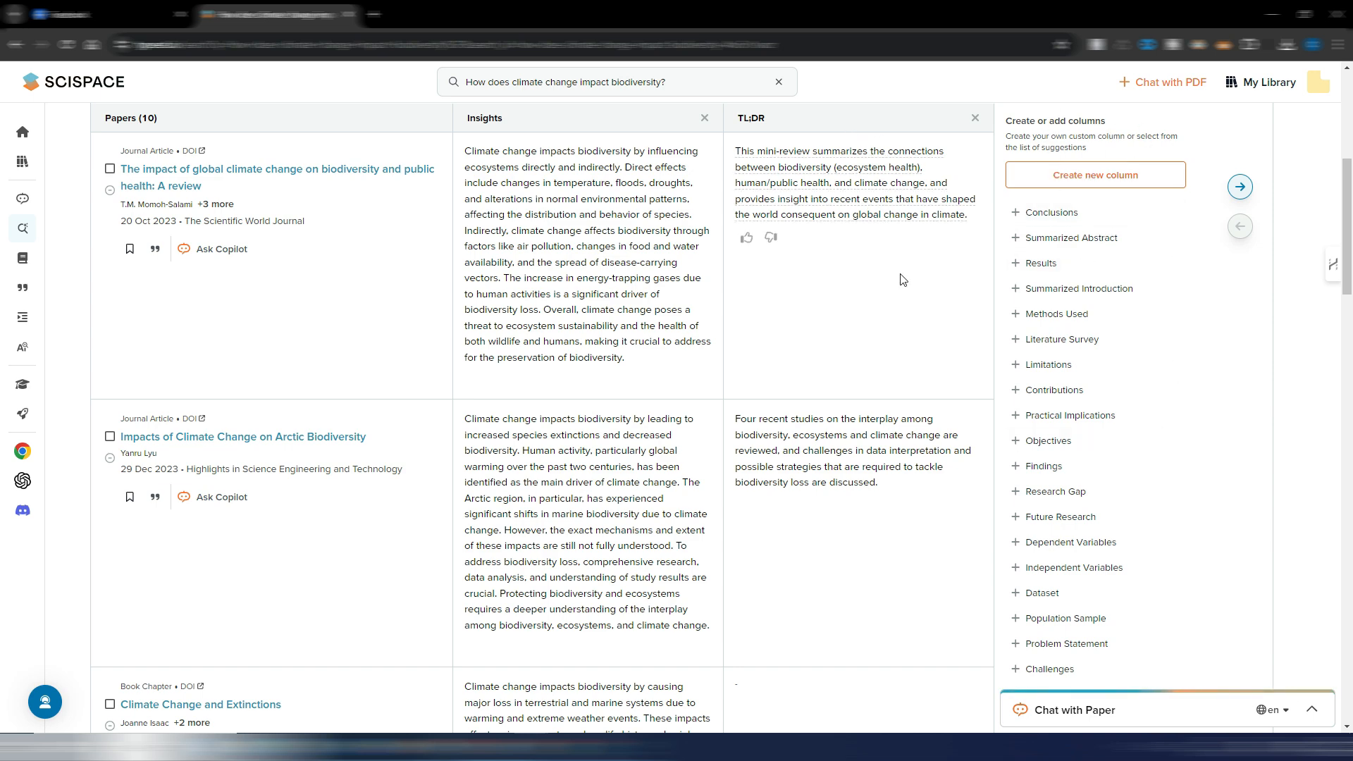
- Review the suggested columns for the papers table, and add the Conclusions and Limitations columns
scroll(1095, 389, down, 2)
scroll(1095, 389, up, 2)
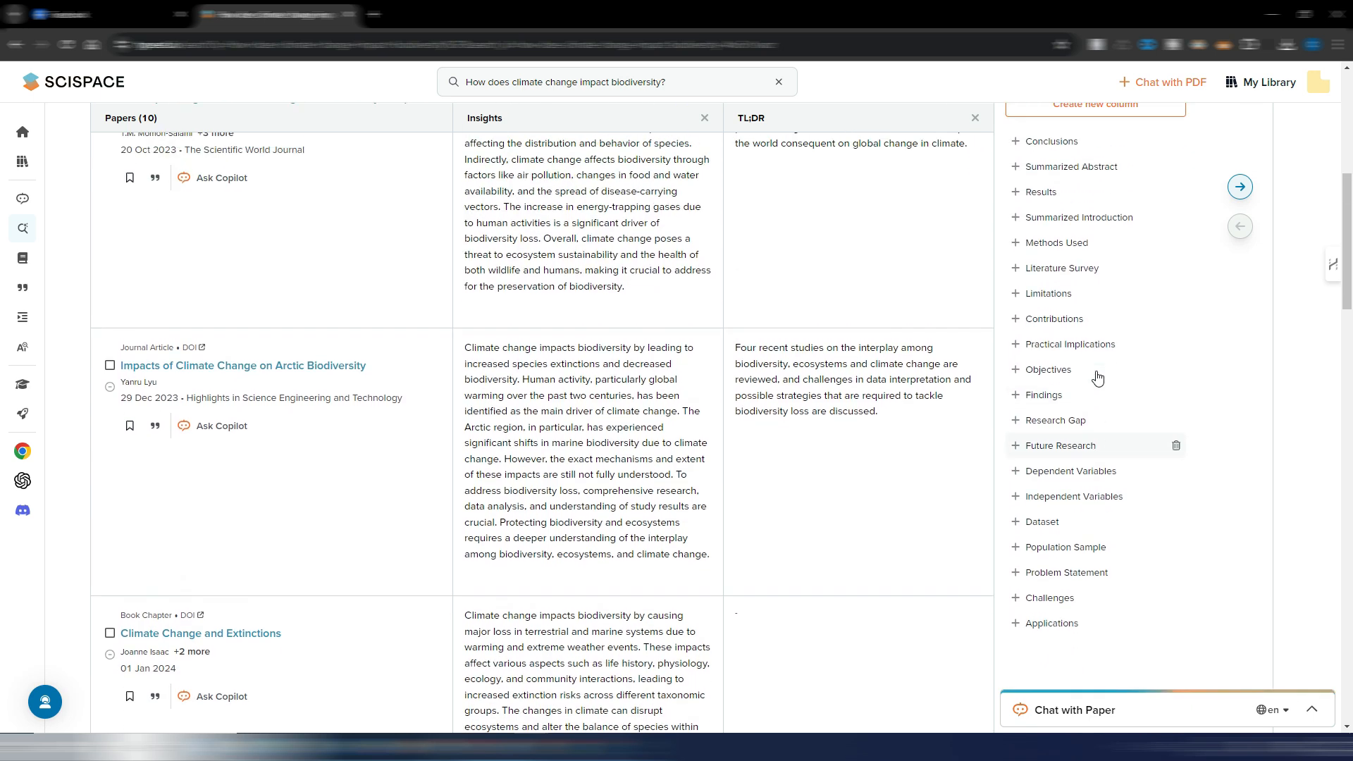
scroll(1098, 386, down, 1)
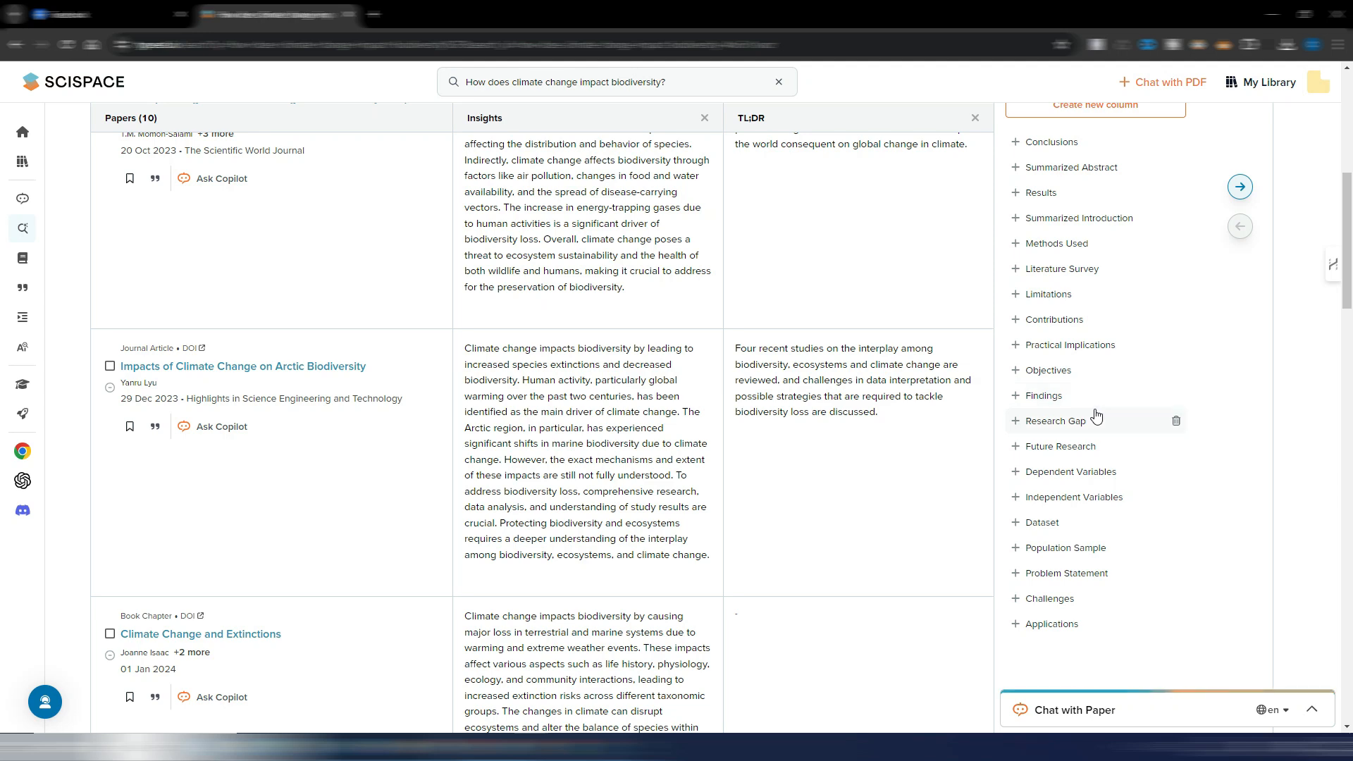
scroll(1132, 421, up, 2)
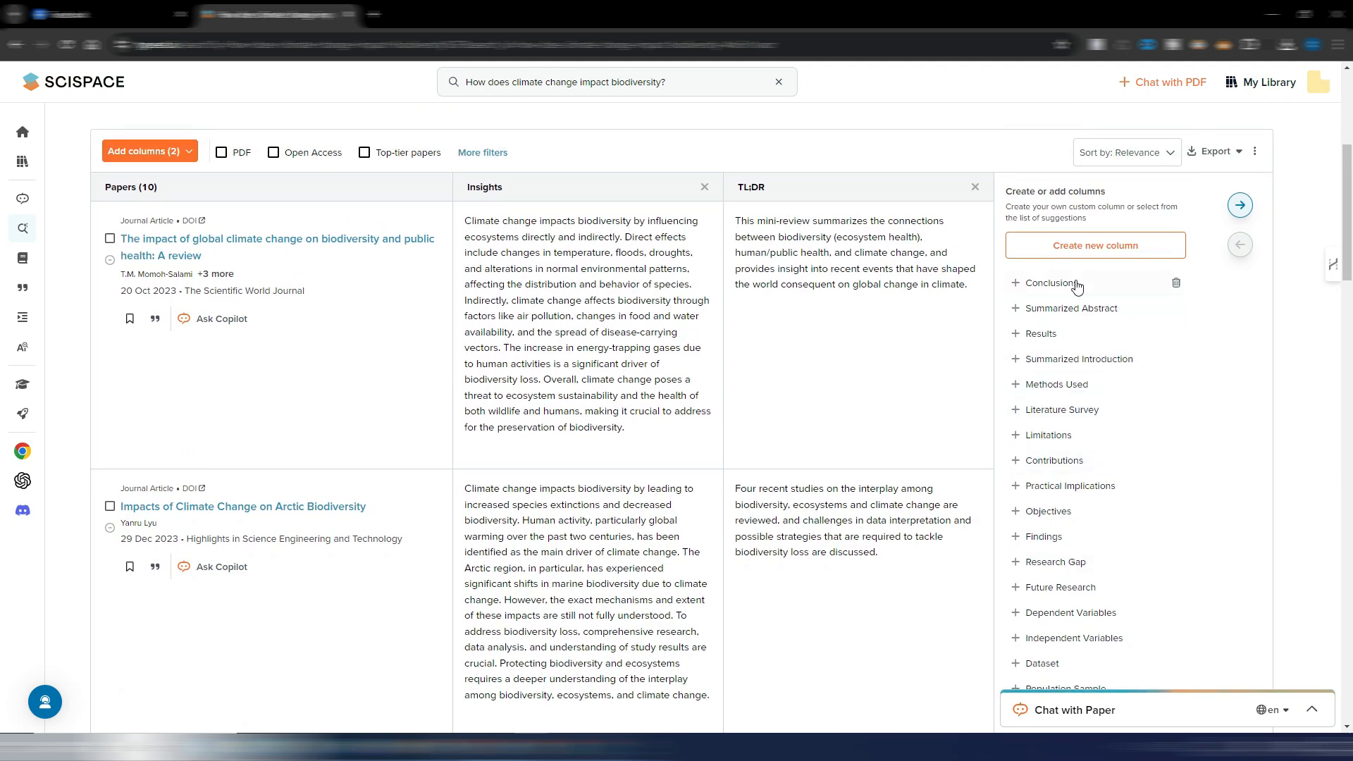
click(1025, 283)
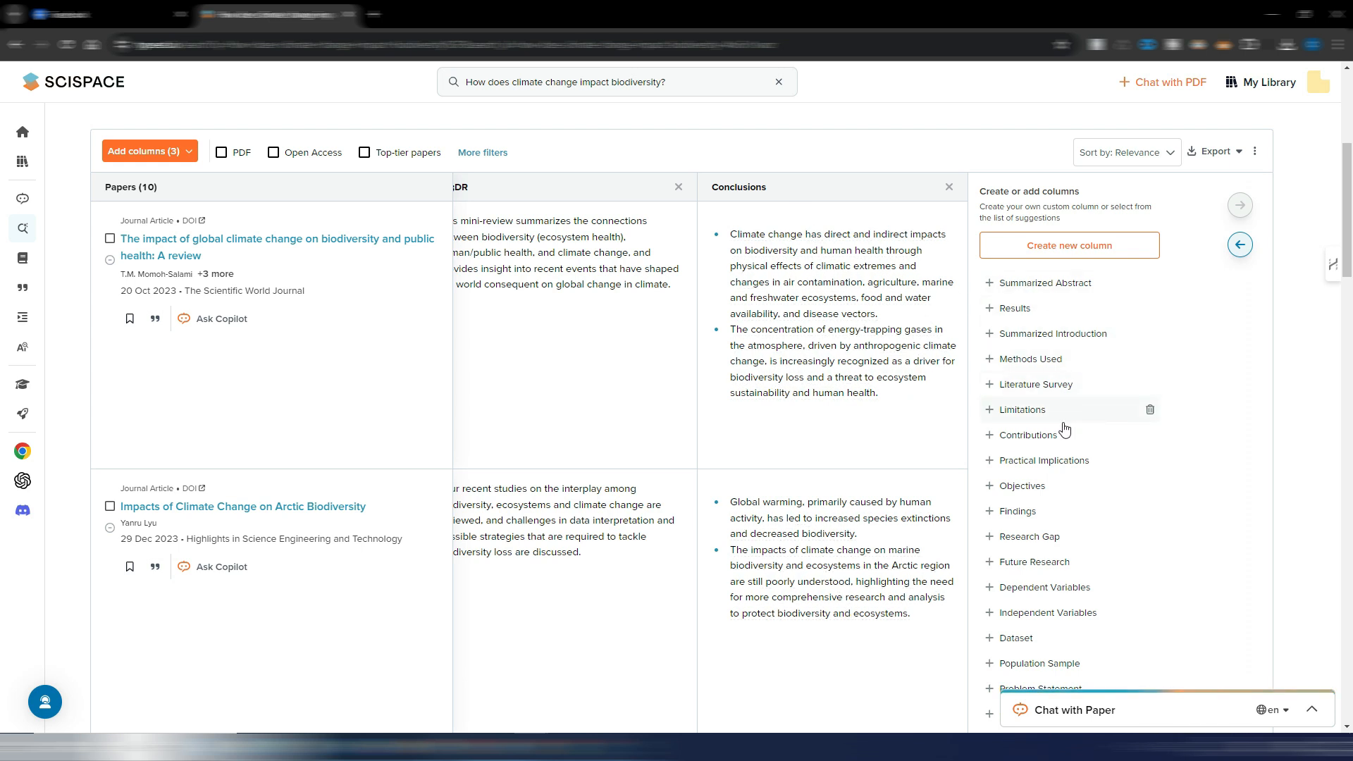
click(1015, 410)
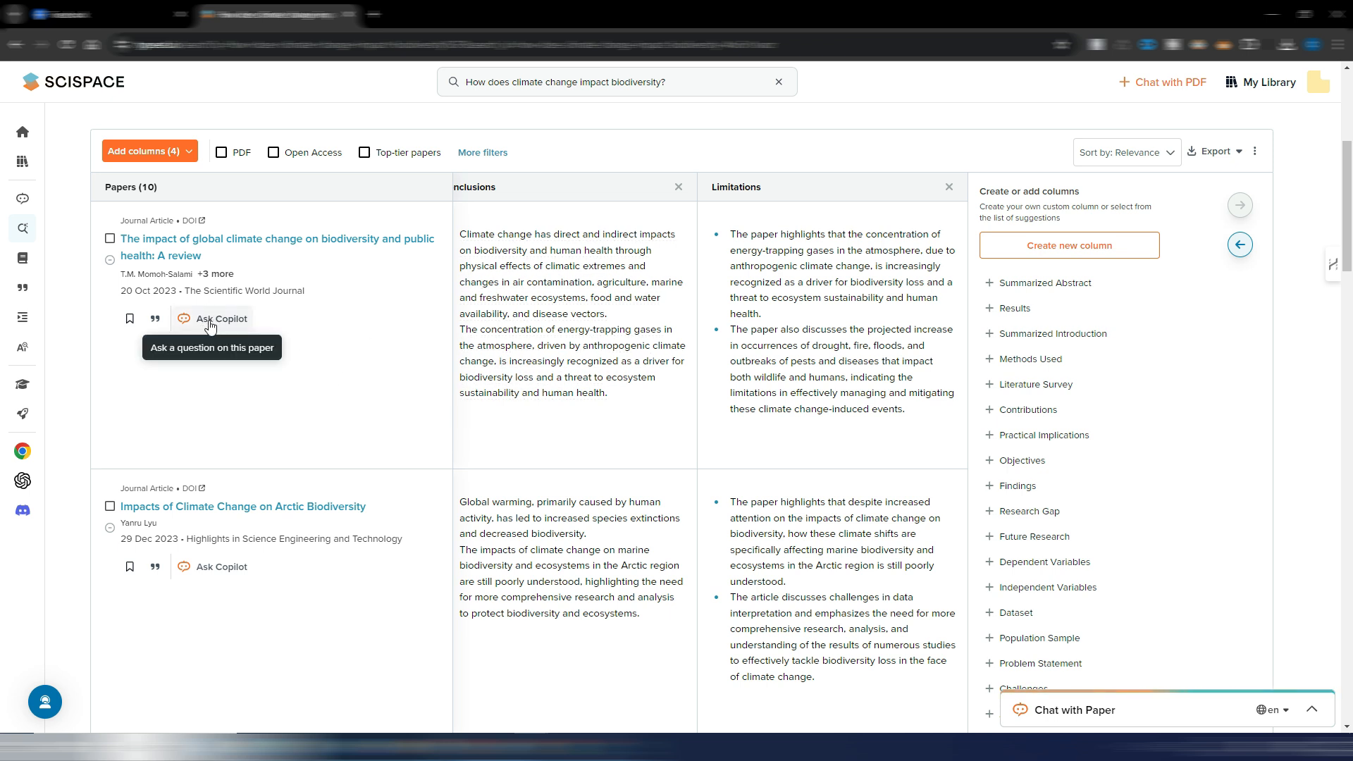
- Open "The impact of global climate change on biodiversity and public health: A review" and look through its abstract, references and trending questions
click(242, 244)
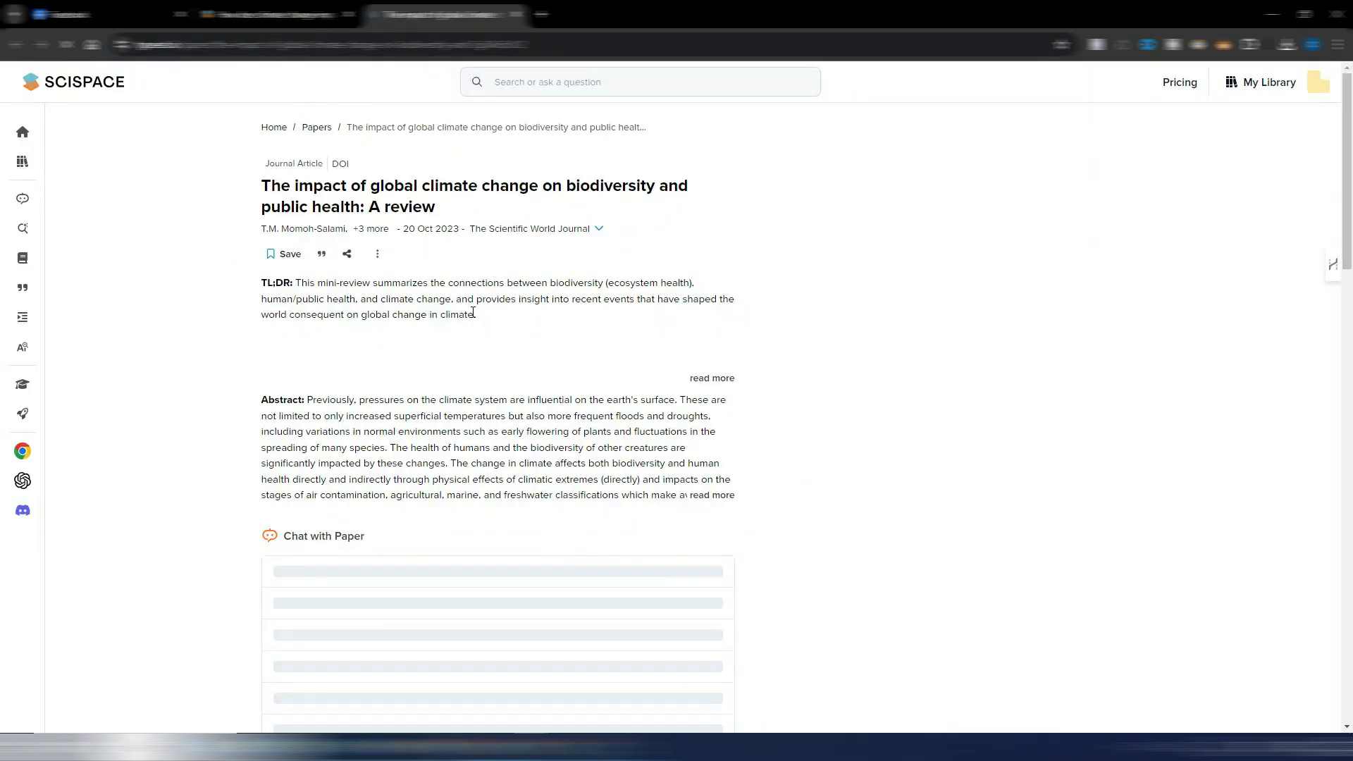
scroll(742, 403, down, 7)
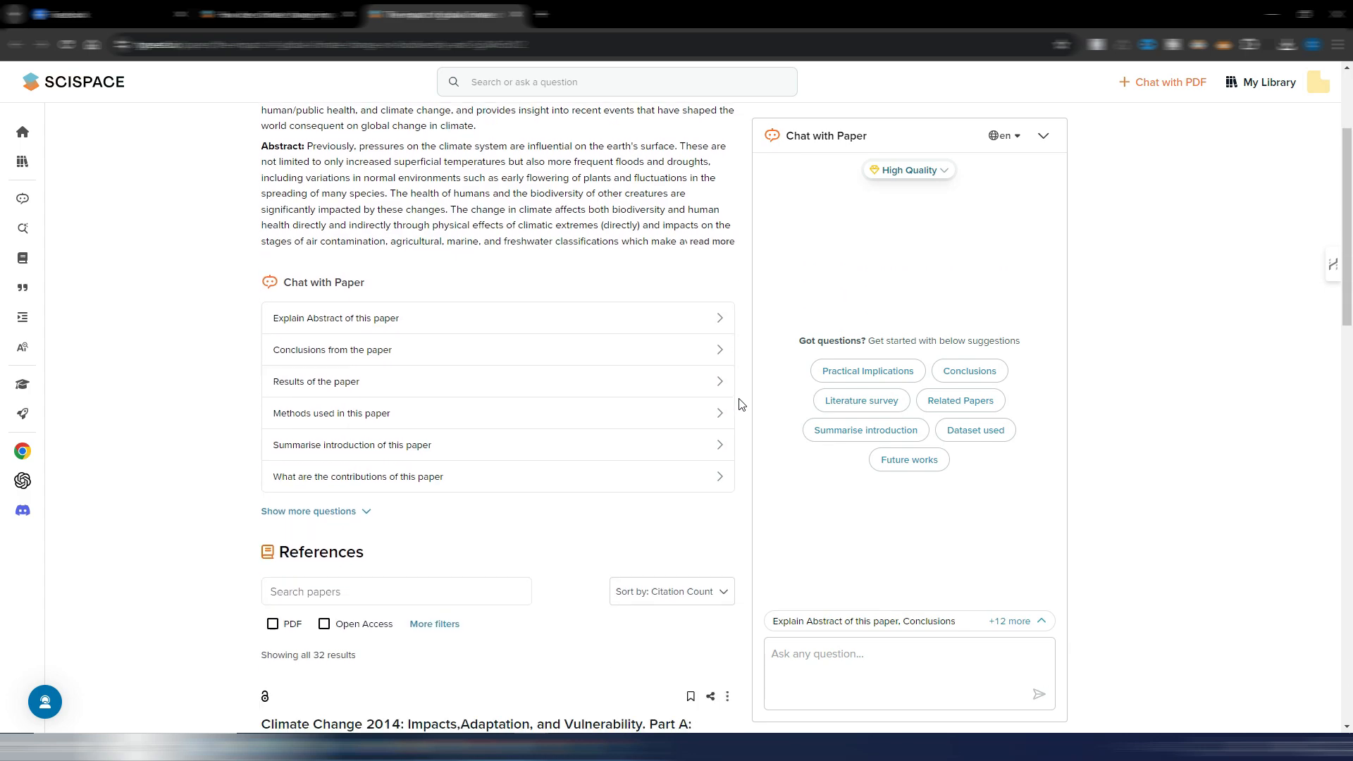
scroll(741, 404, down, 13)
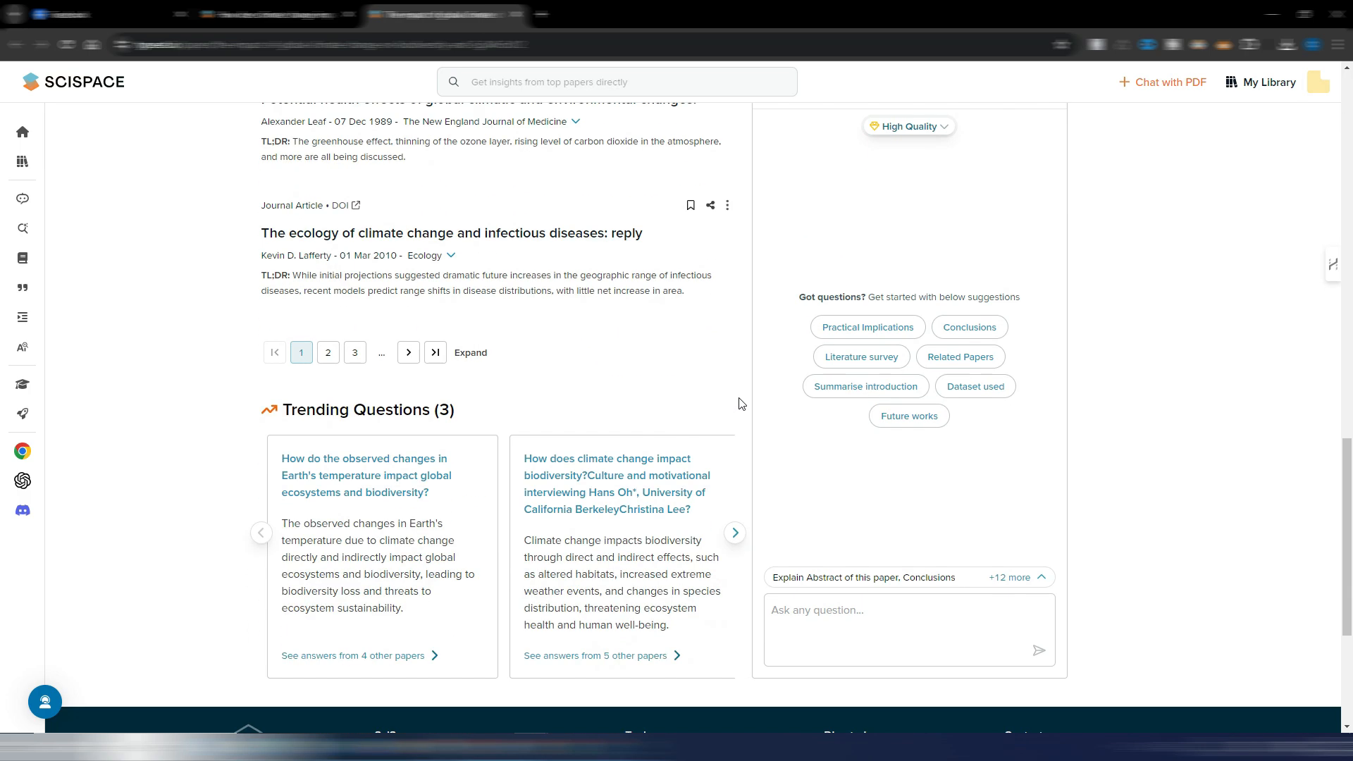
- Review the paper's abstract, suggested Chat with Paper questions, reference list and trending questions
scroll(741, 404, up, 15)
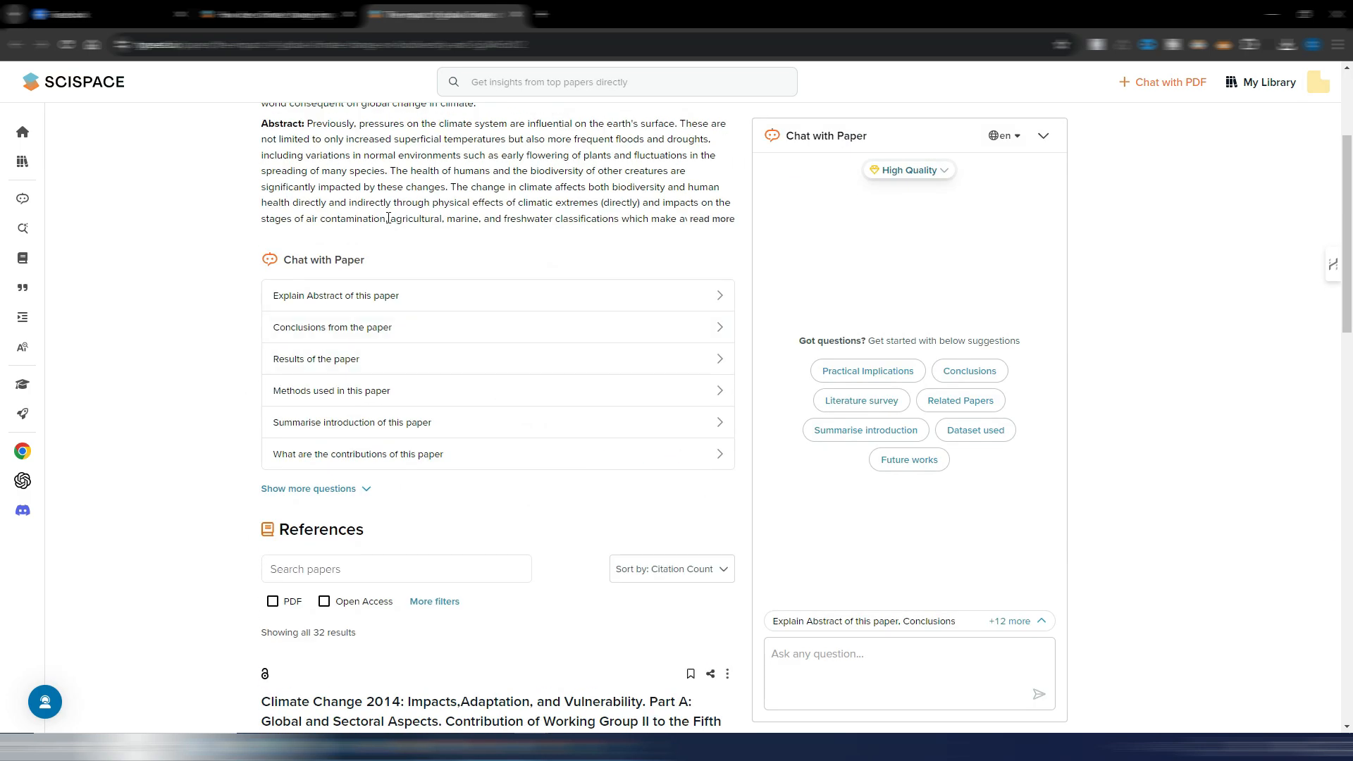
scroll(574, 529, up, 3)
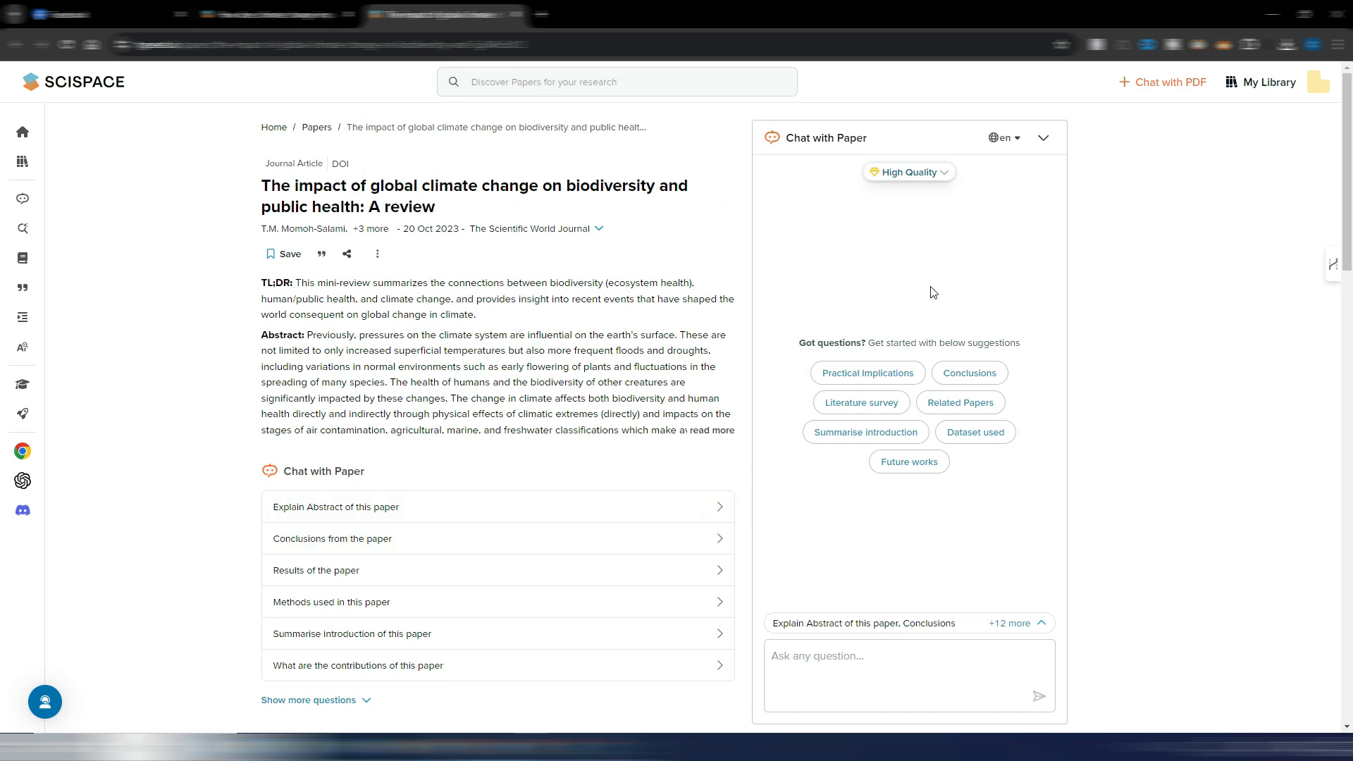
scroll(665, 324, down, 4)
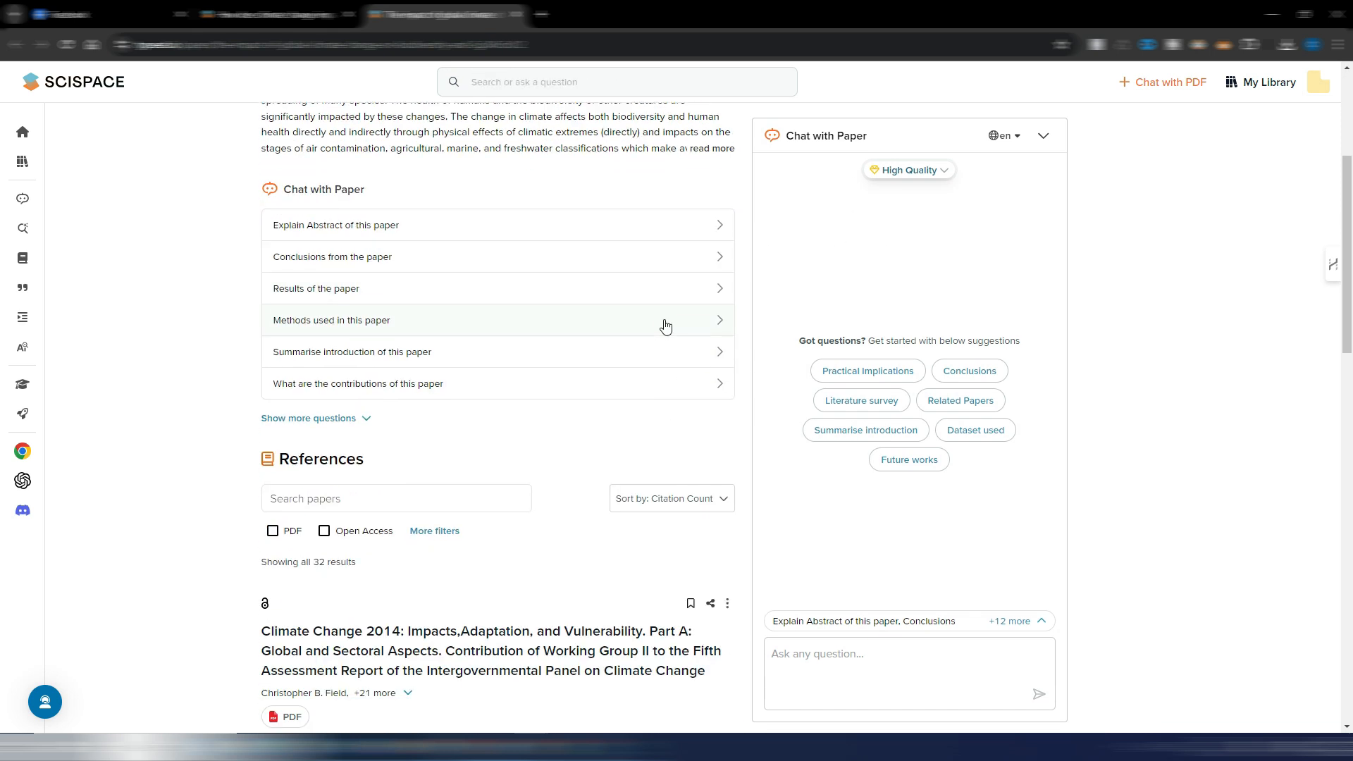
scroll(645, 240, down, 6)
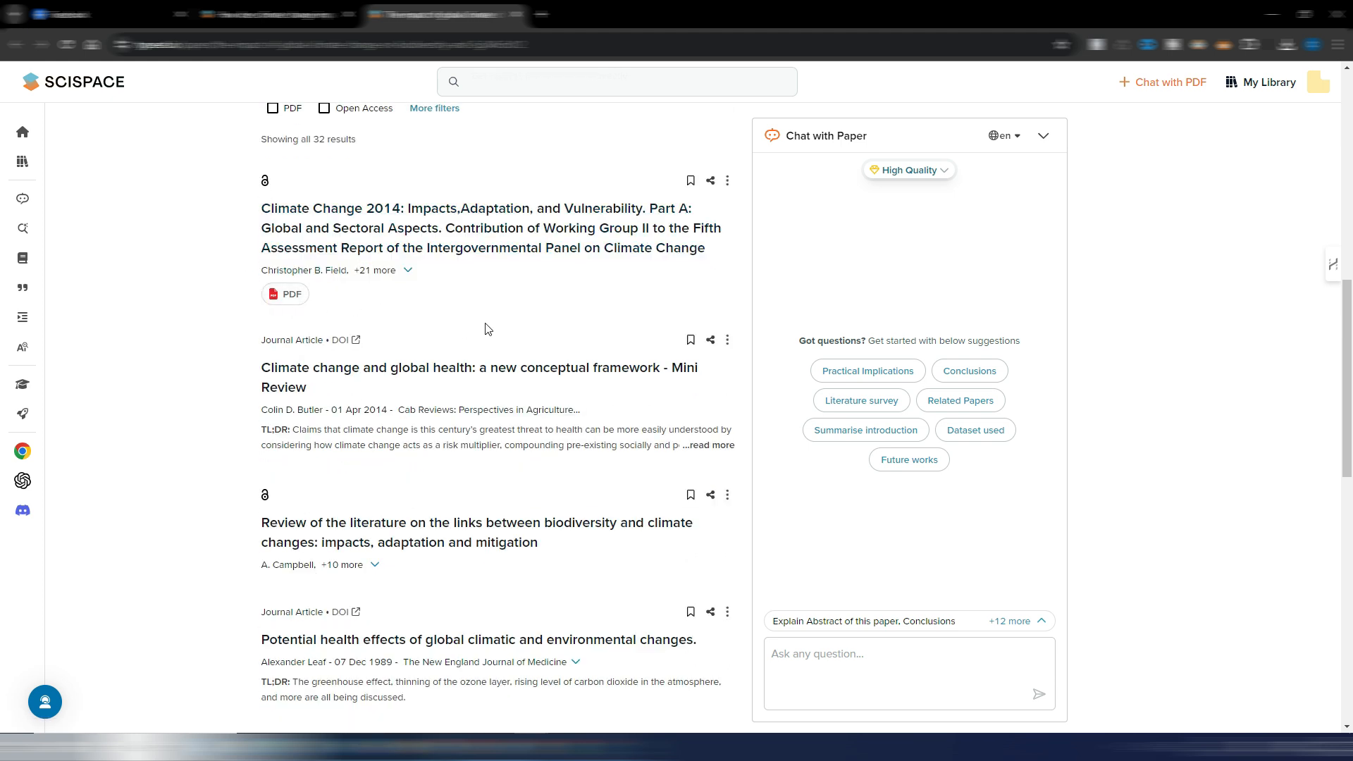
scroll(395, 317, down, 1)
scroll(529, 345, down, 3)
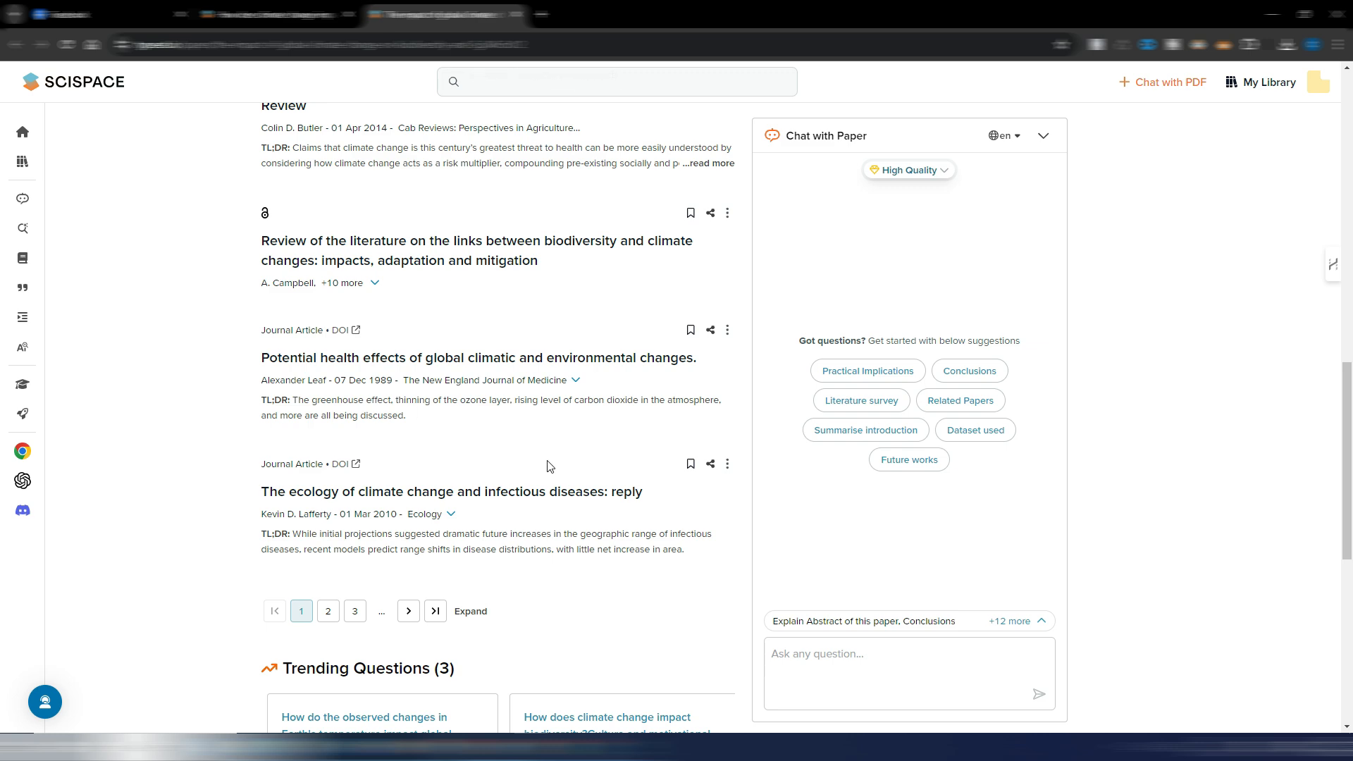
scroll(613, 413, down, 1)
scroll(607, 388, up, 15)
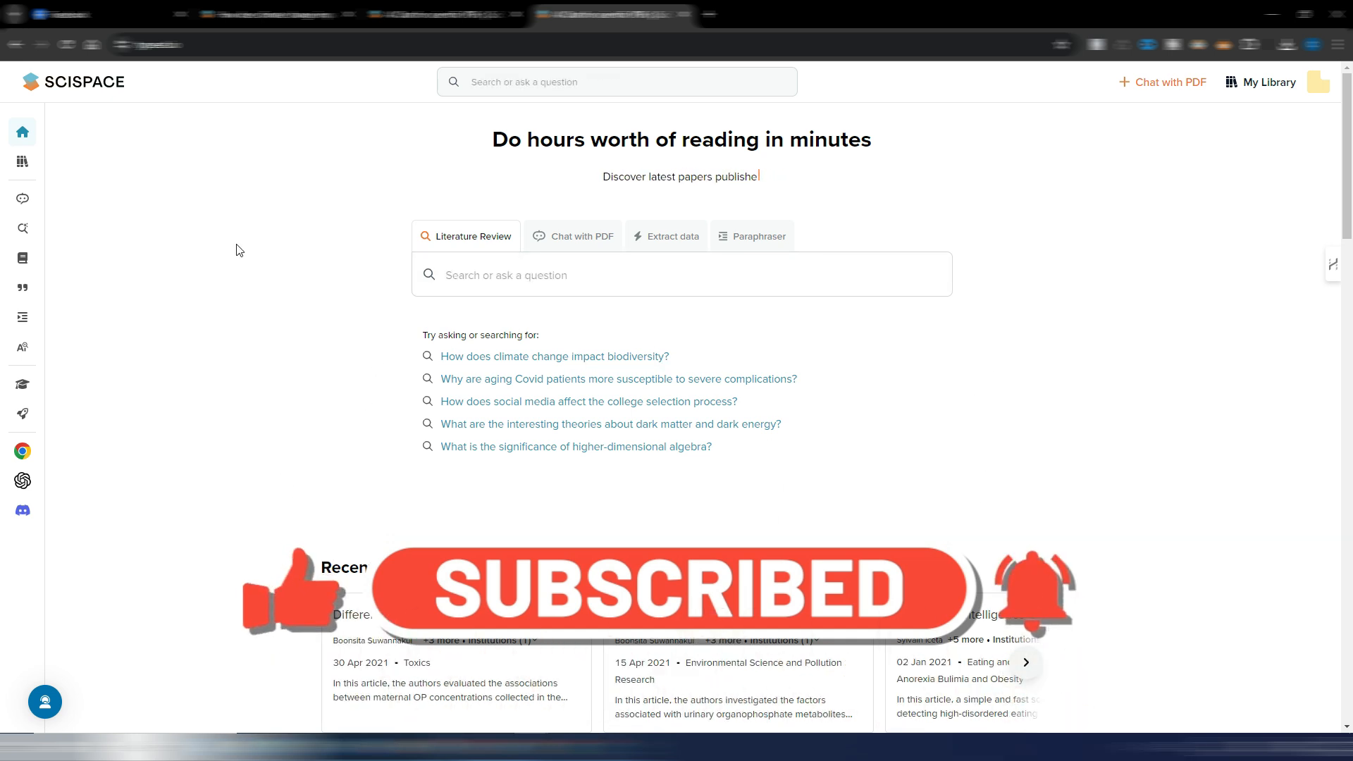
- Open the saved search "How does climate change impact biodiversity?" from the Literature Review tool's saved searches
mouse_move(26, 225)
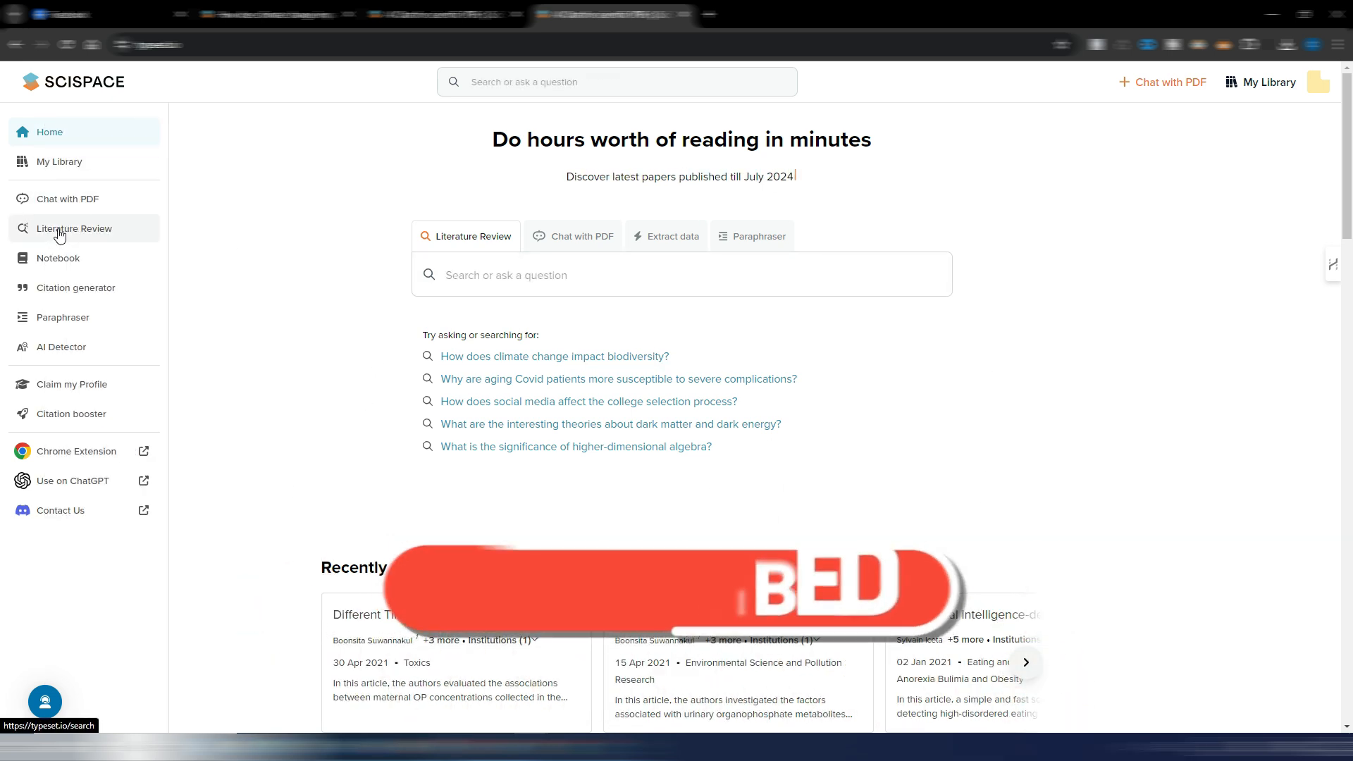
click(26, 227)
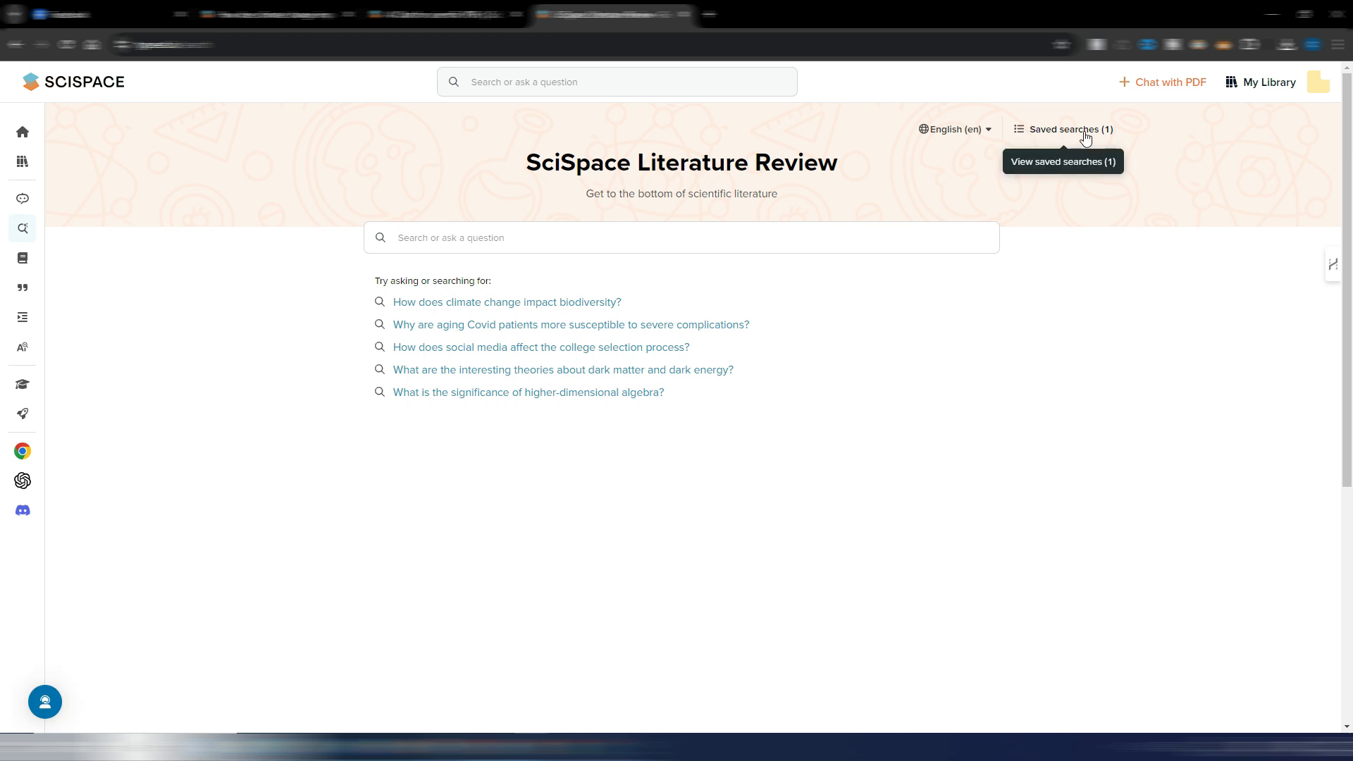
click(1053, 130)
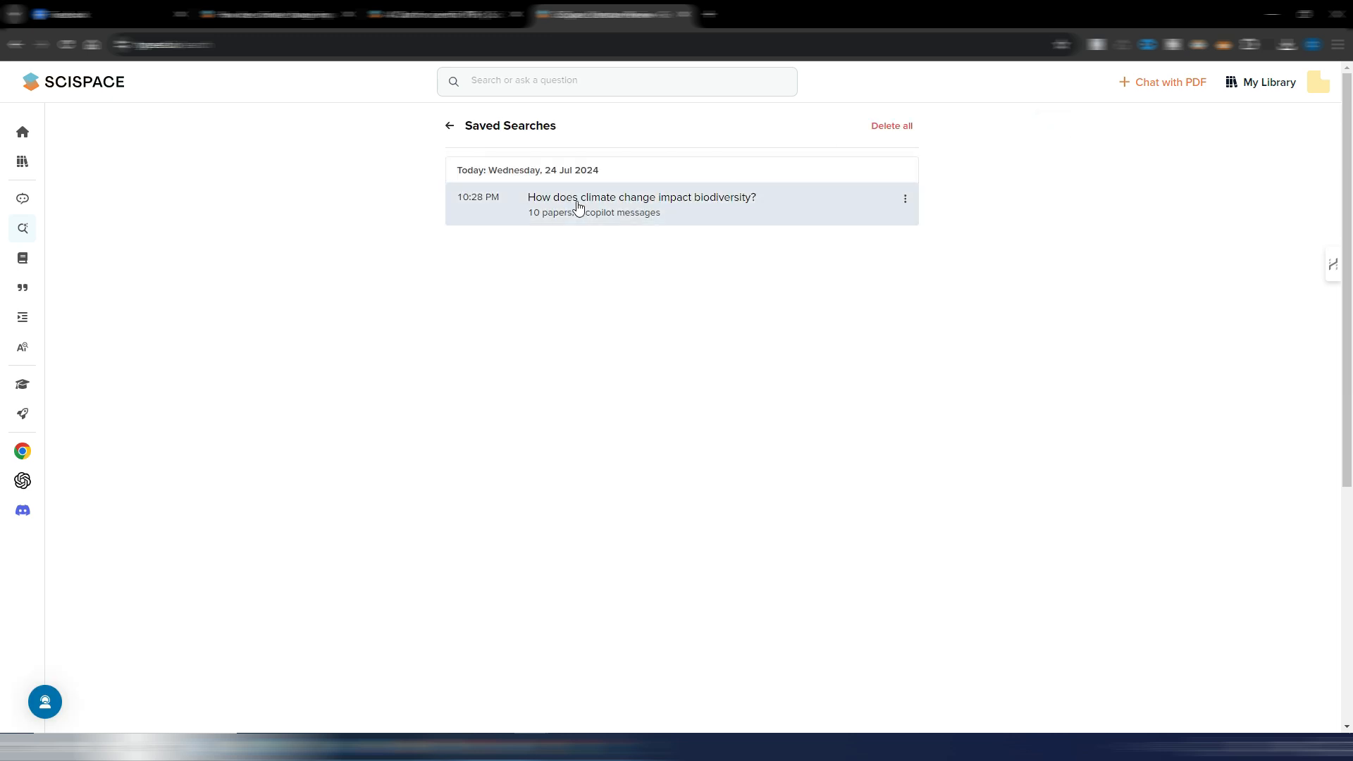
click(586, 197)
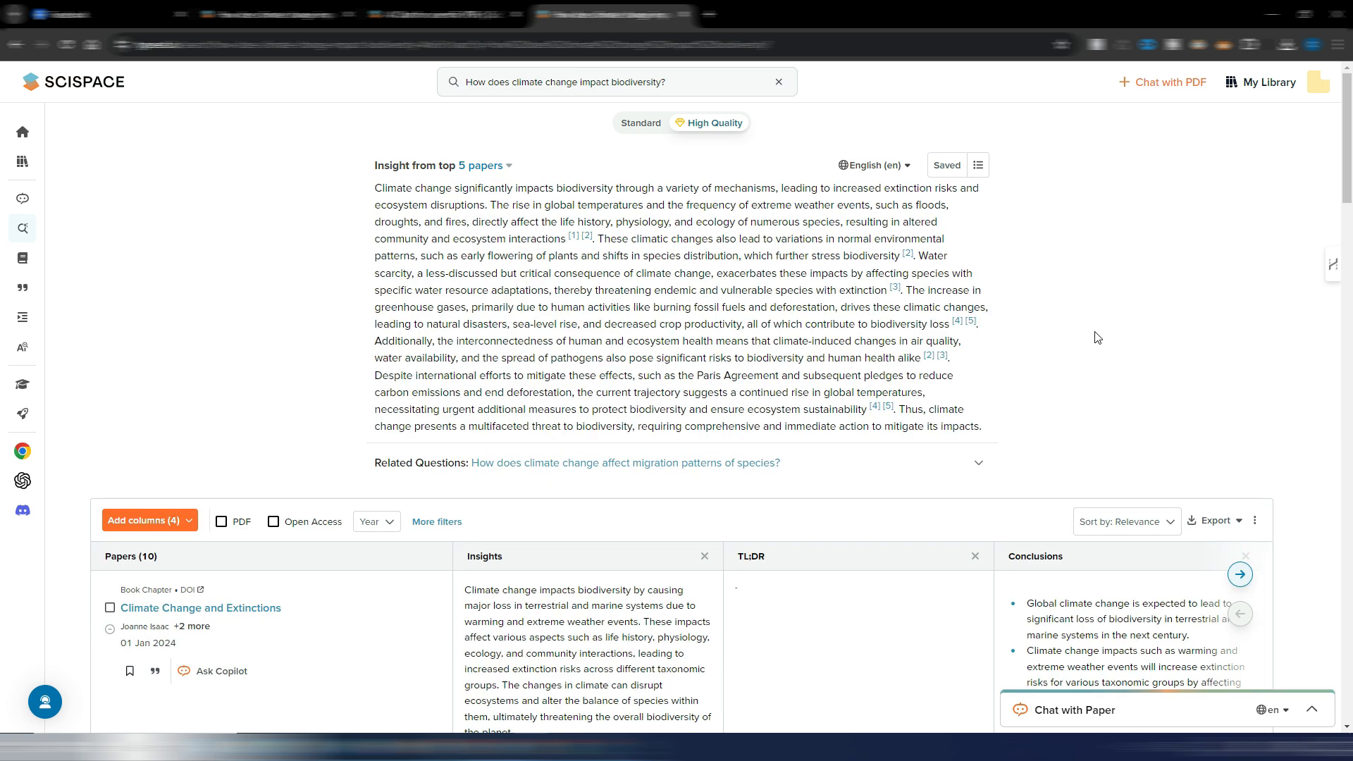
- View the export and sort options of the papers table, keeping the sorting by relevance
scroll(1094, 331, down, 4)
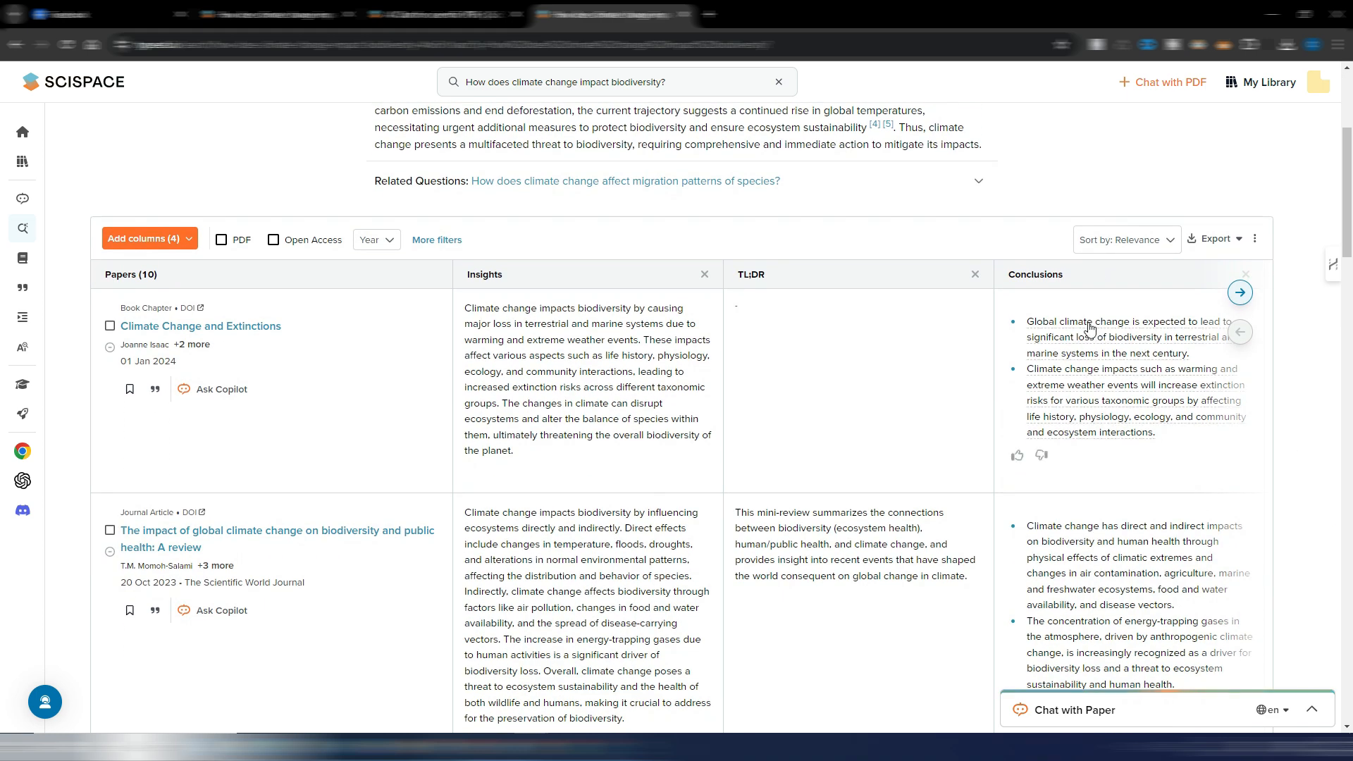
click(1239, 239)
click(1154, 240)
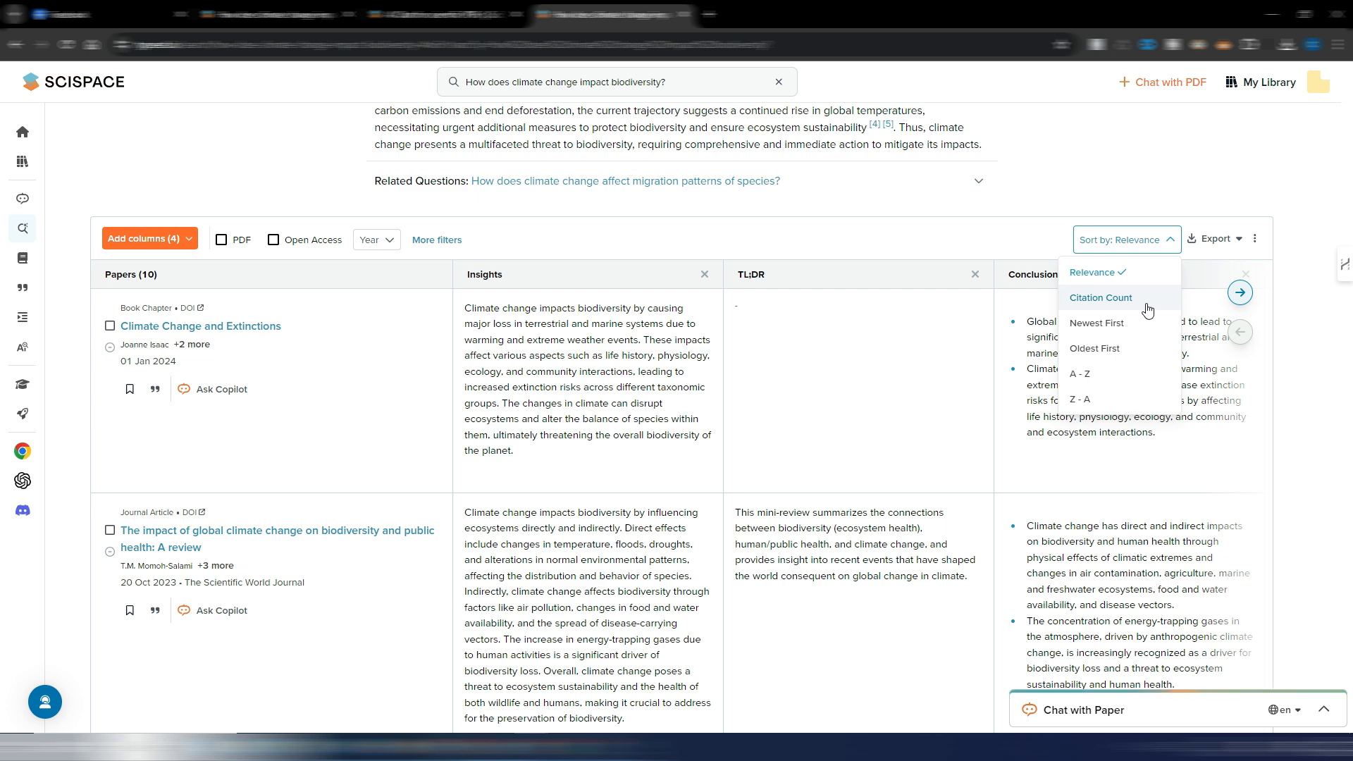
click(1057, 239)
scroll(701, 384, up, 3)
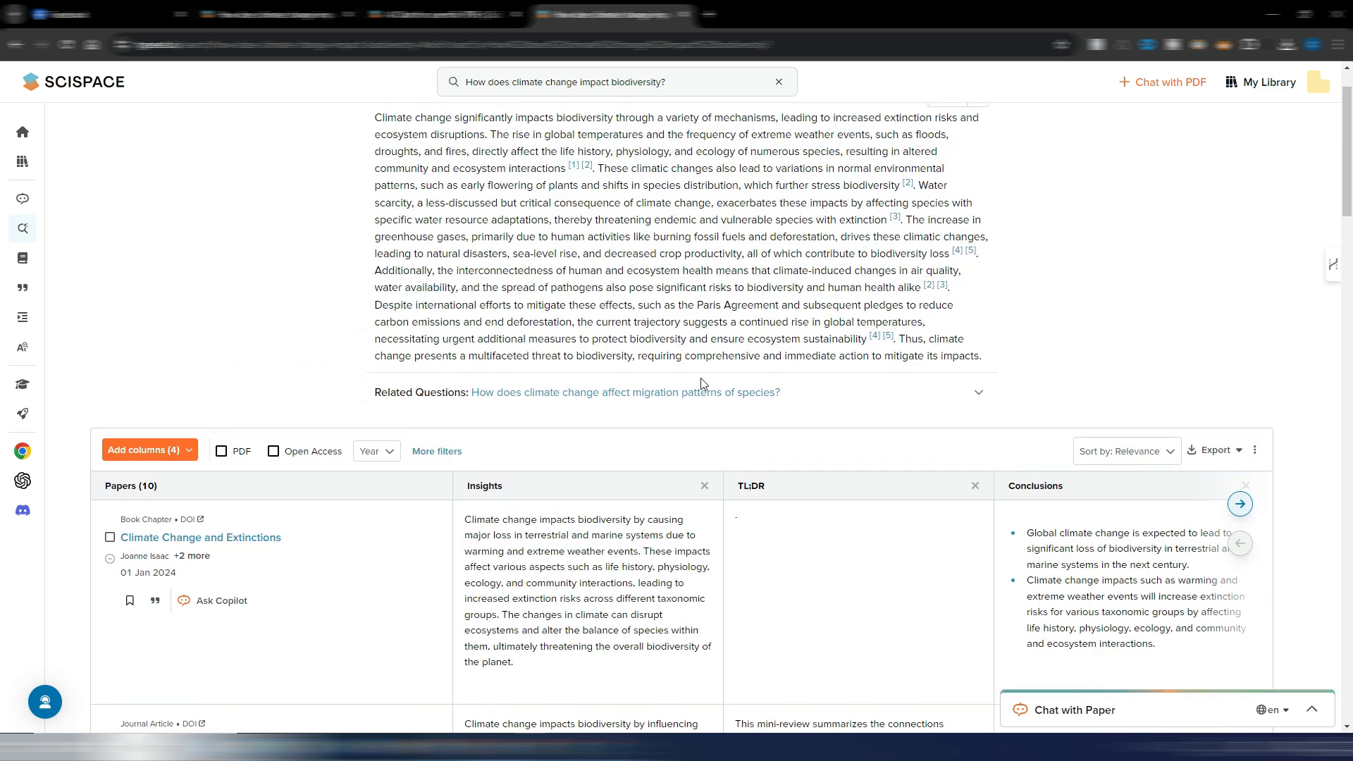
- Preview the citation of "Climate Change and Extinctions" in Harvard, RIS, EndNote, BibTeX, Vancouver and APA formats, and close the citing options
scroll(701, 384, down, 2)
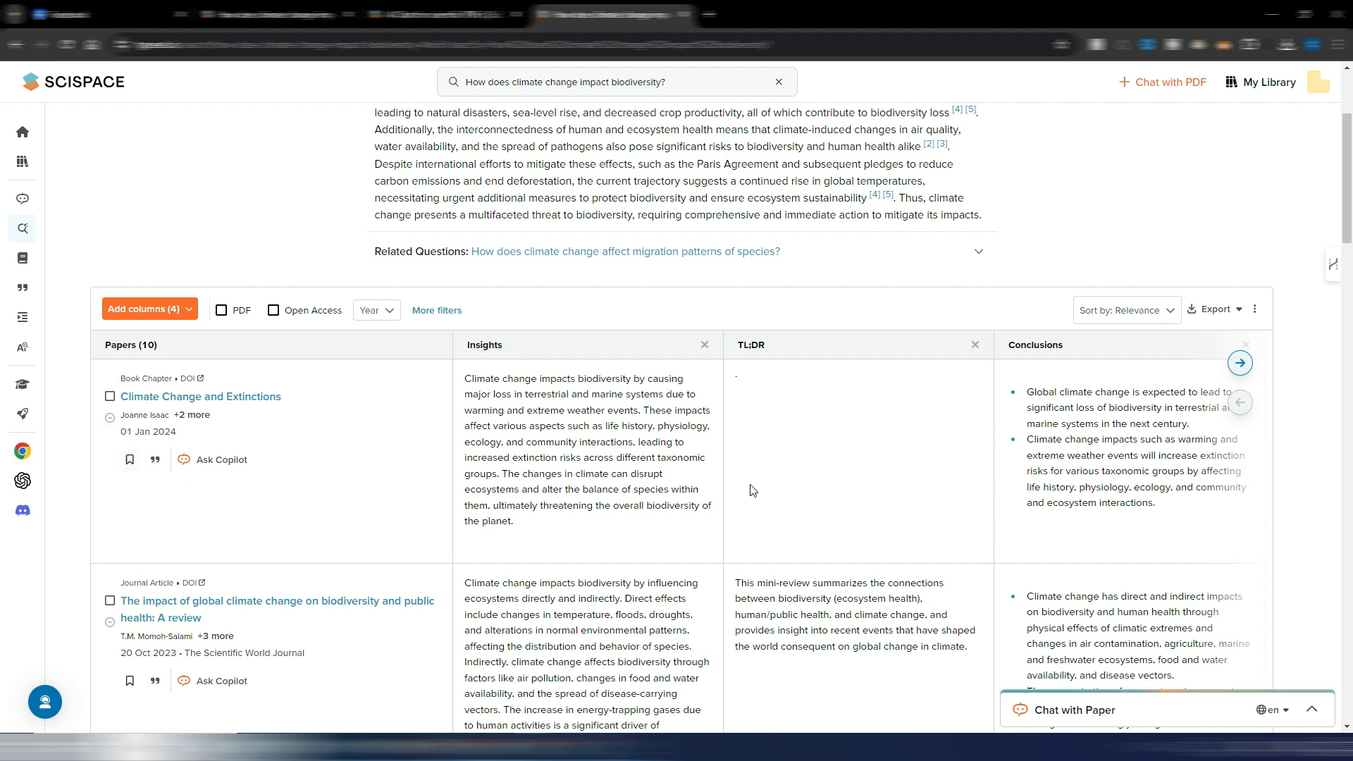
click(155, 460)
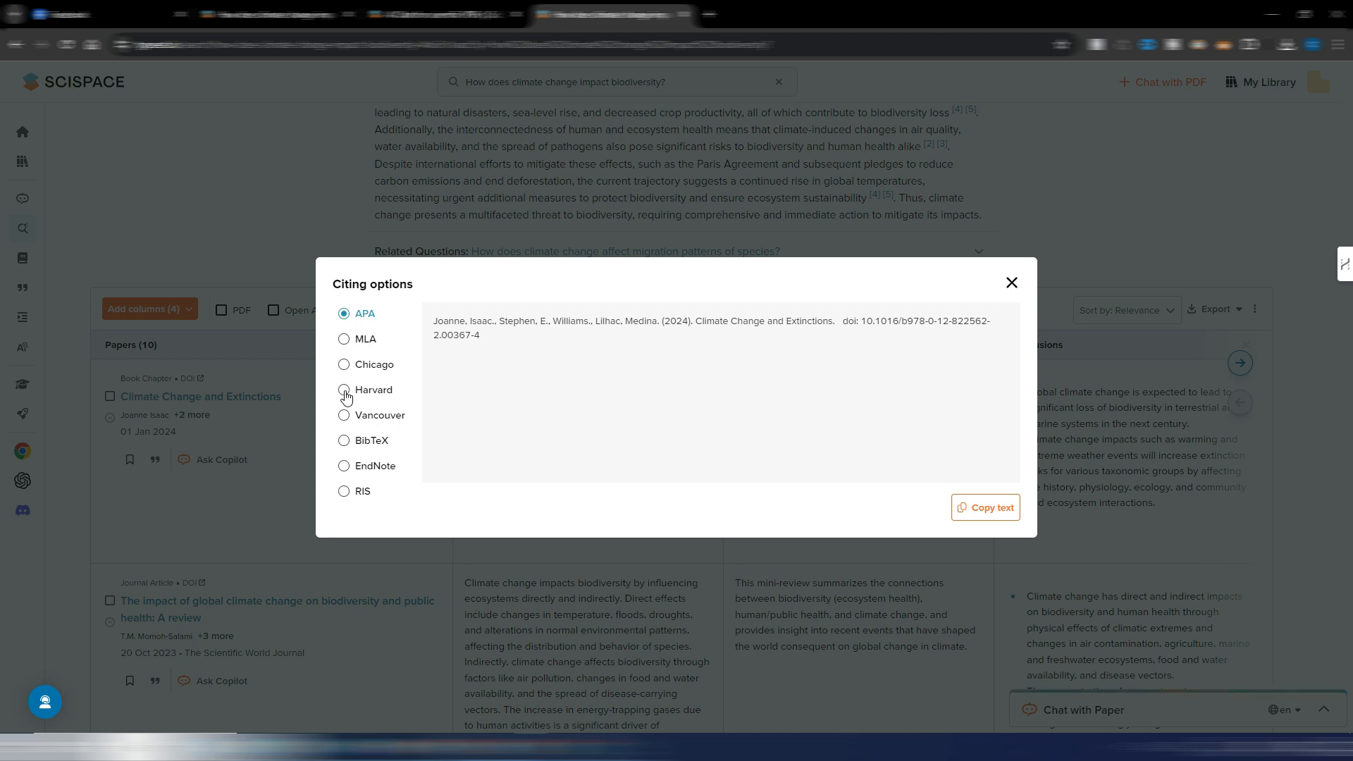
click(346, 393)
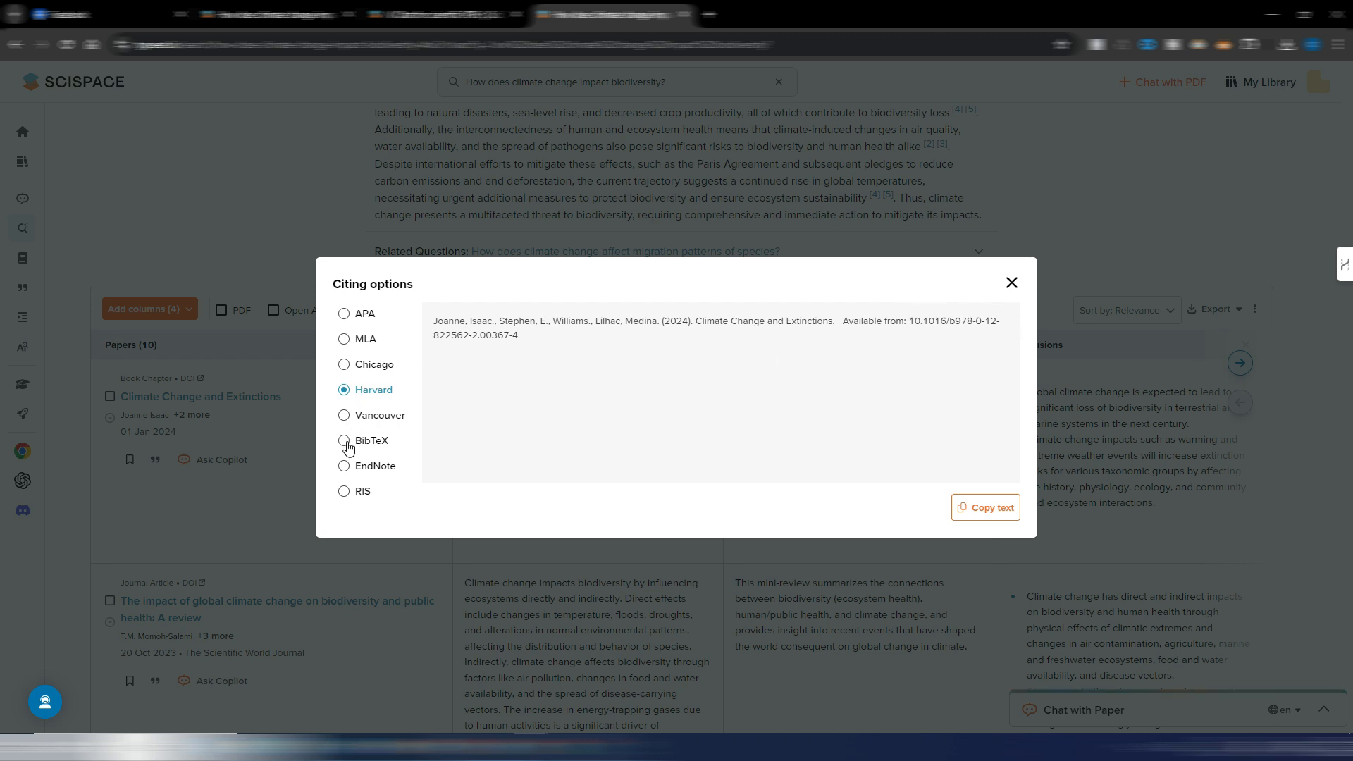
click(344, 491)
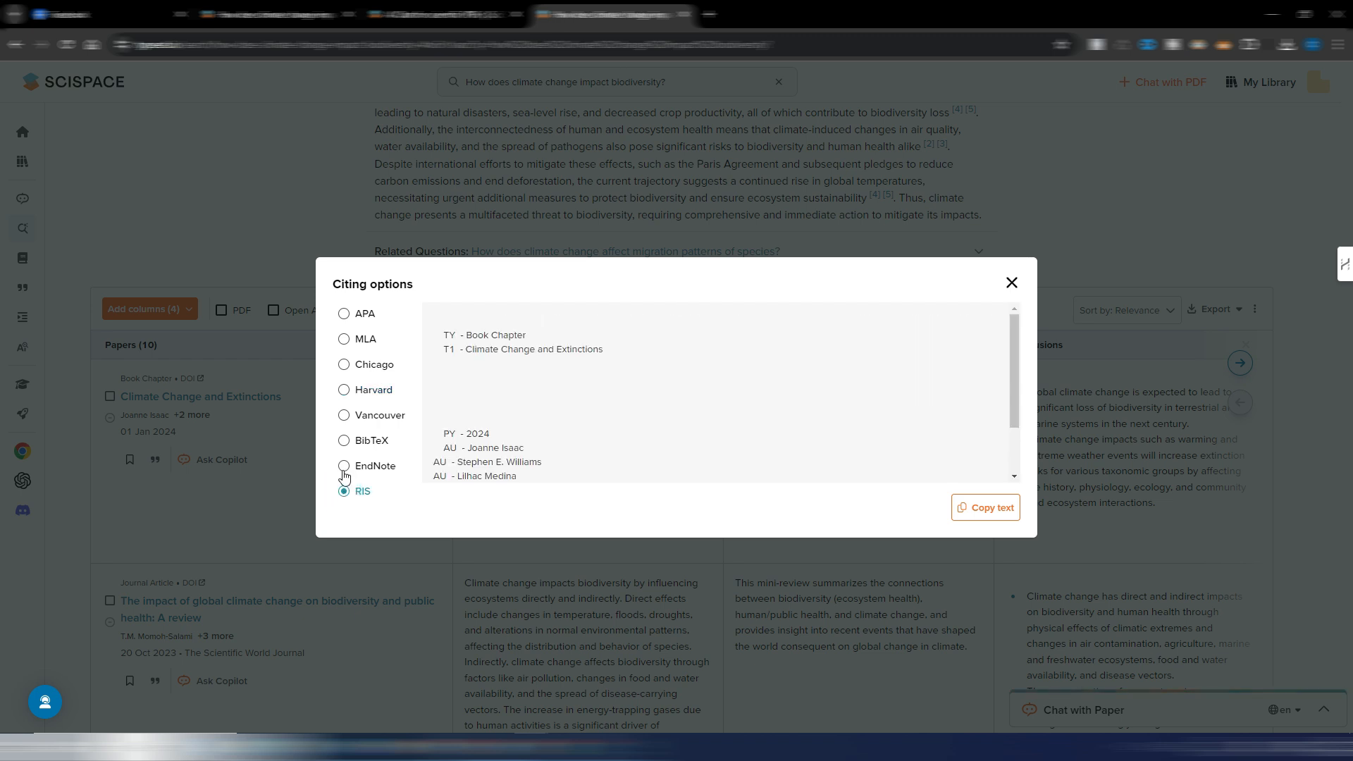
click(344, 465)
click(345, 443)
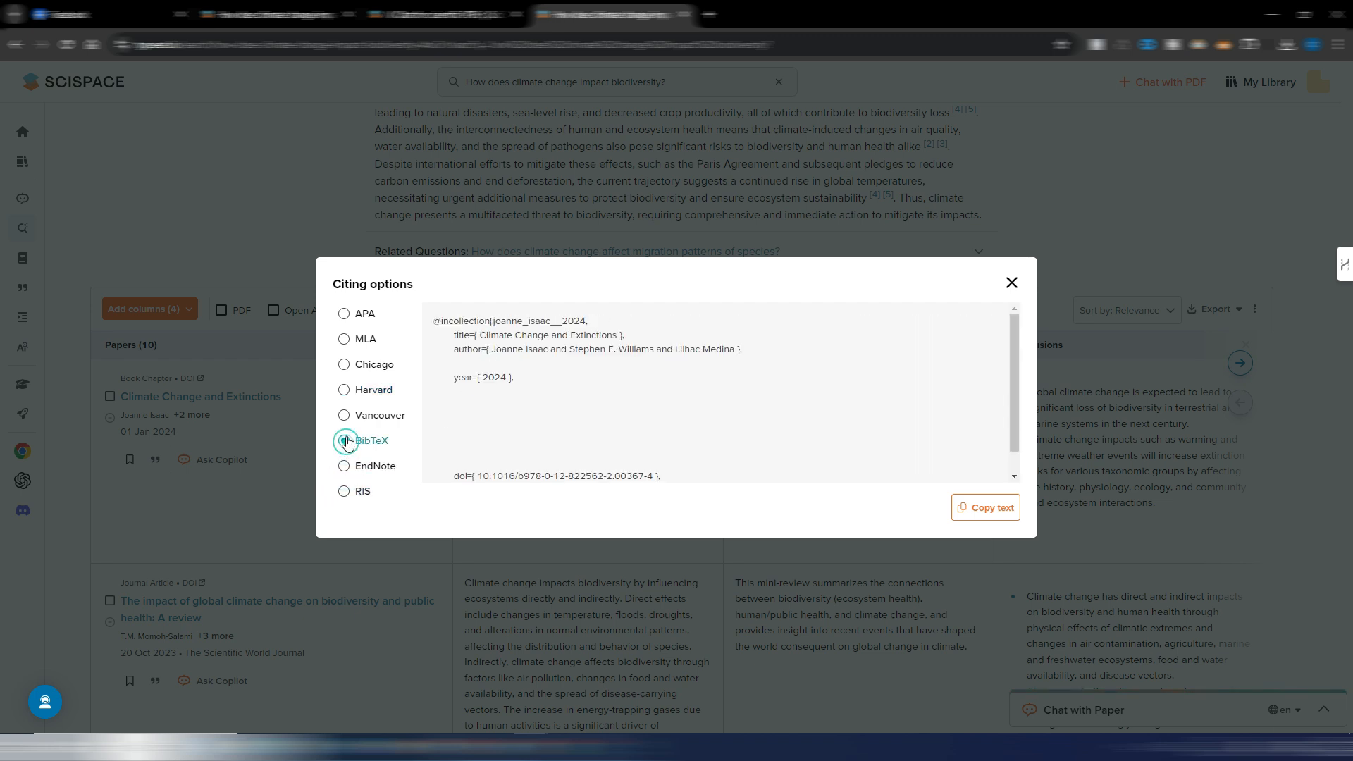
click(345, 416)
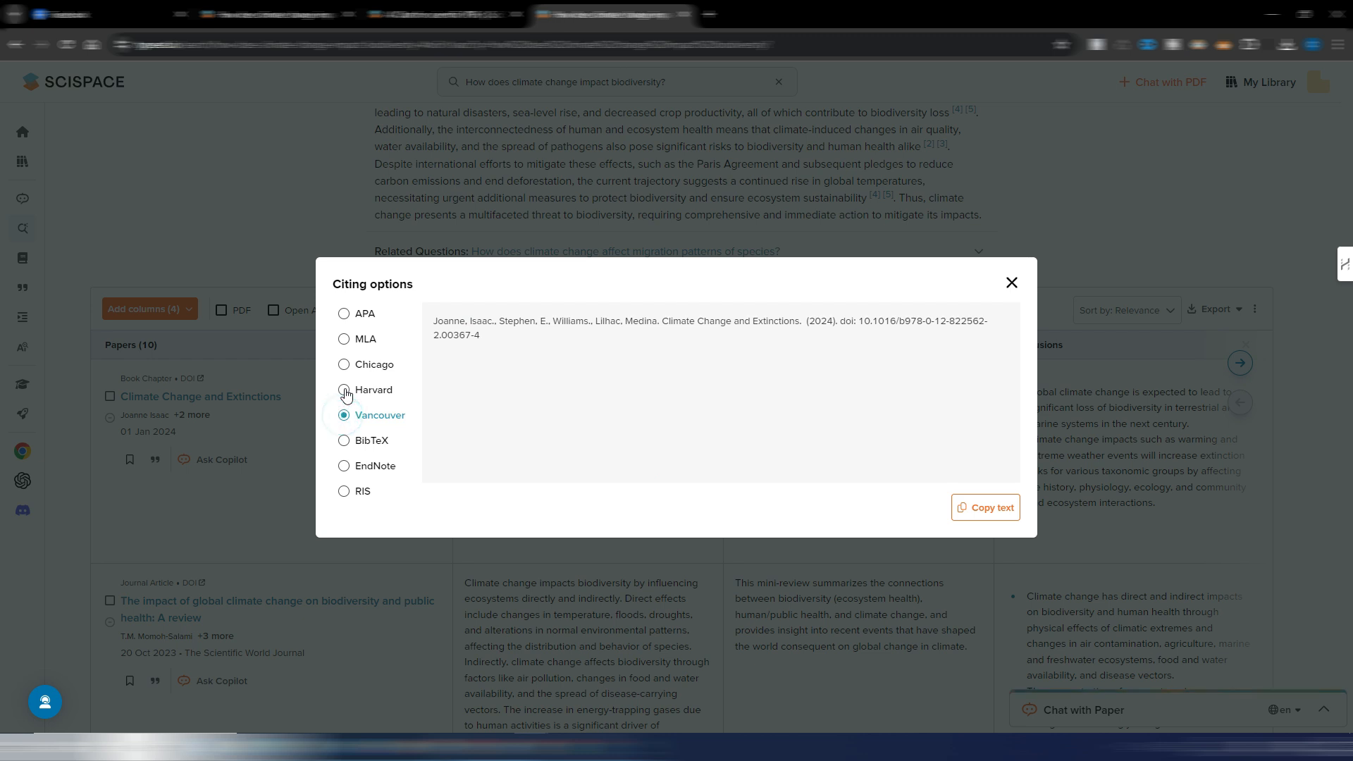
click(344, 391)
click(353, 316)
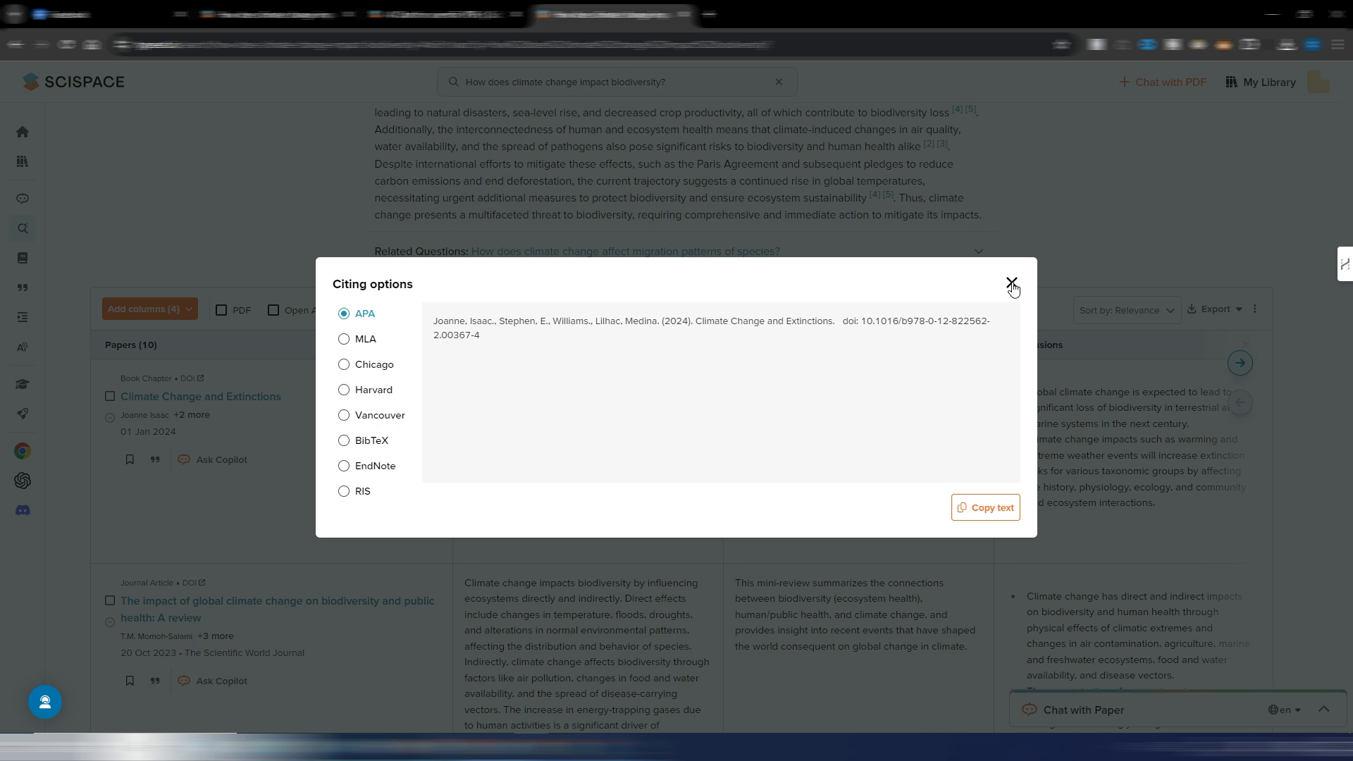
click(1011, 283)
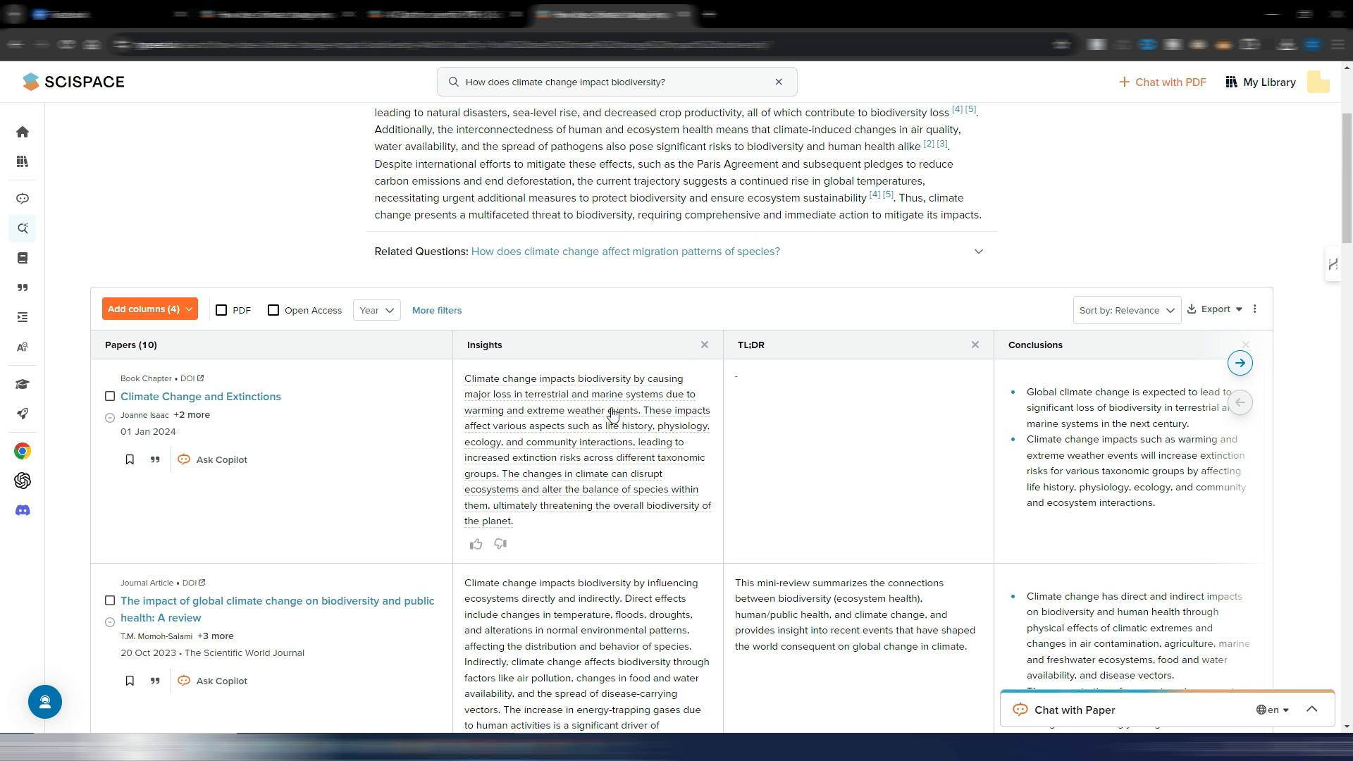
- Save the Insights text of "Climate Change and Extinctions" to "My first notebook" and delete the notebook's get started guide
click(570, 428)
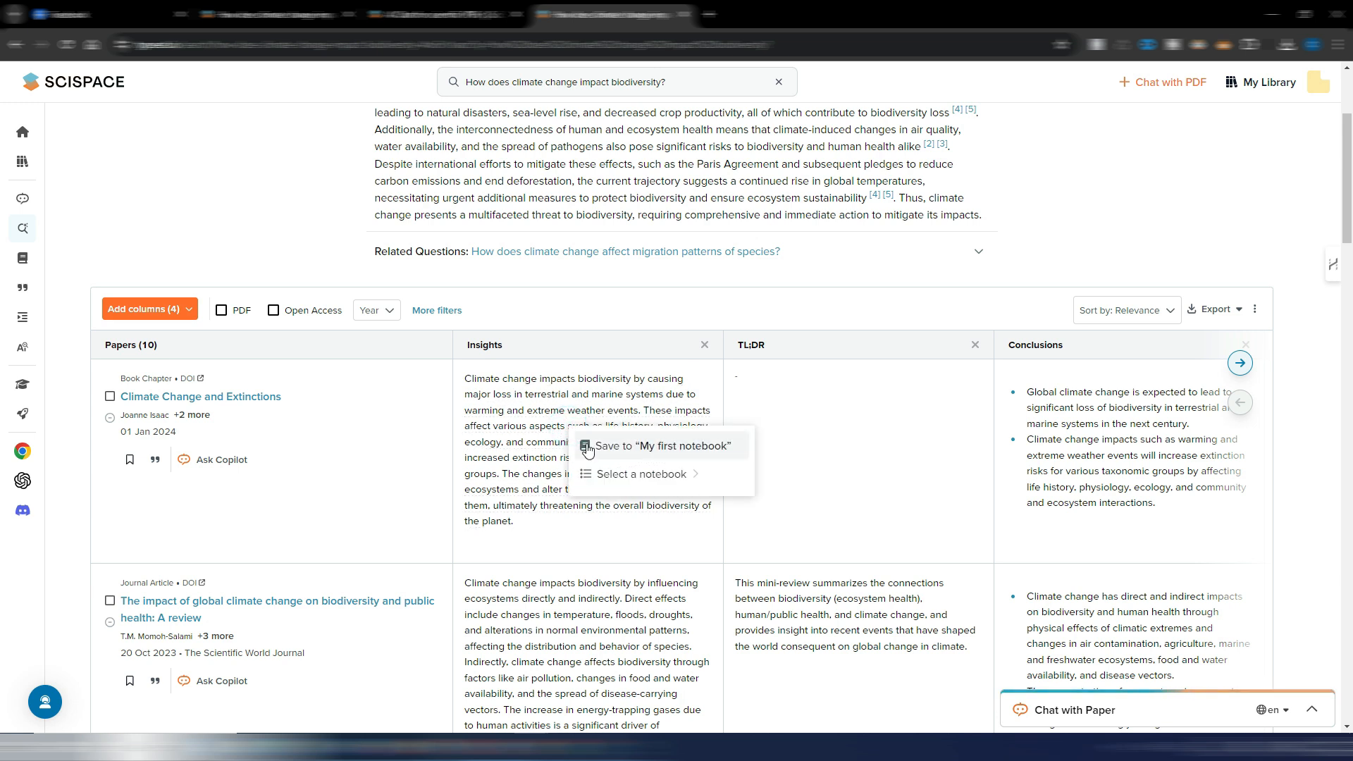
click(697, 452)
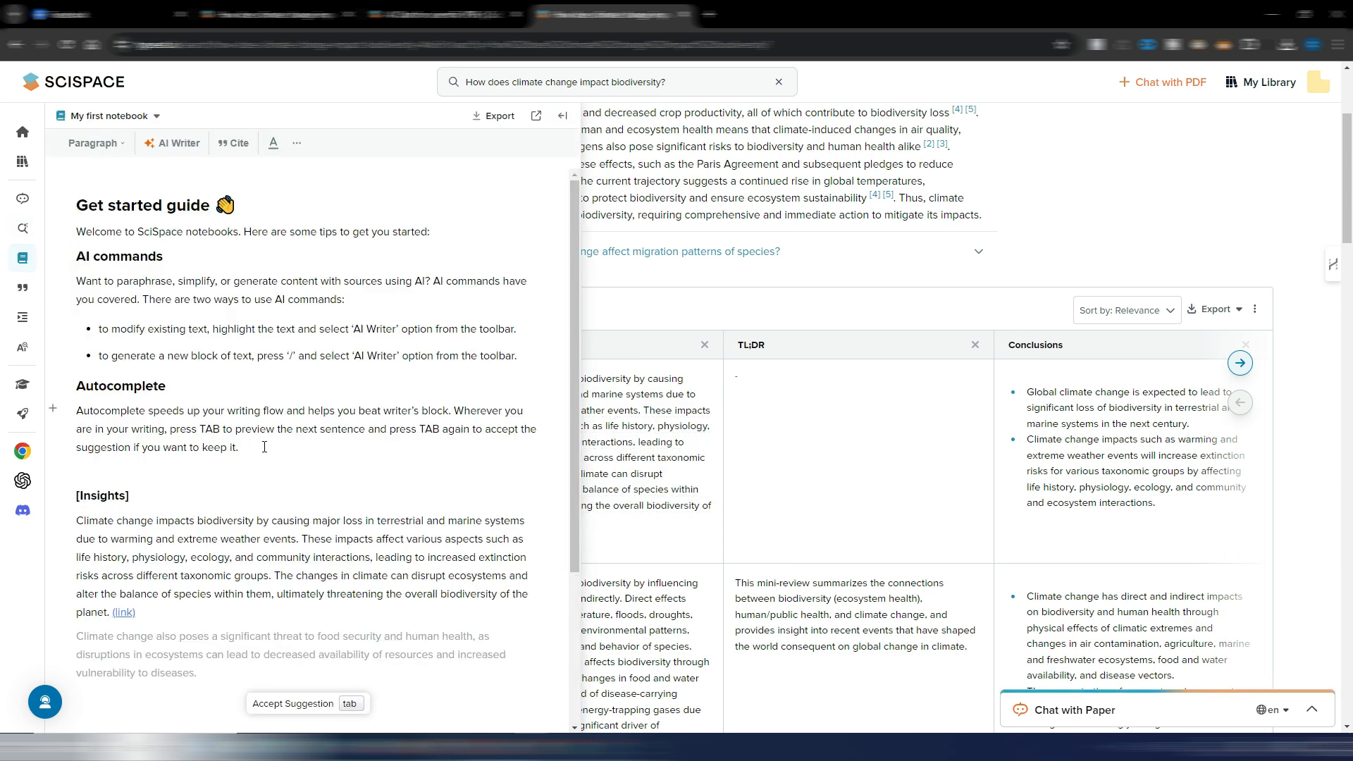
drag(257, 449, 57, 213)
key(BackSpace)
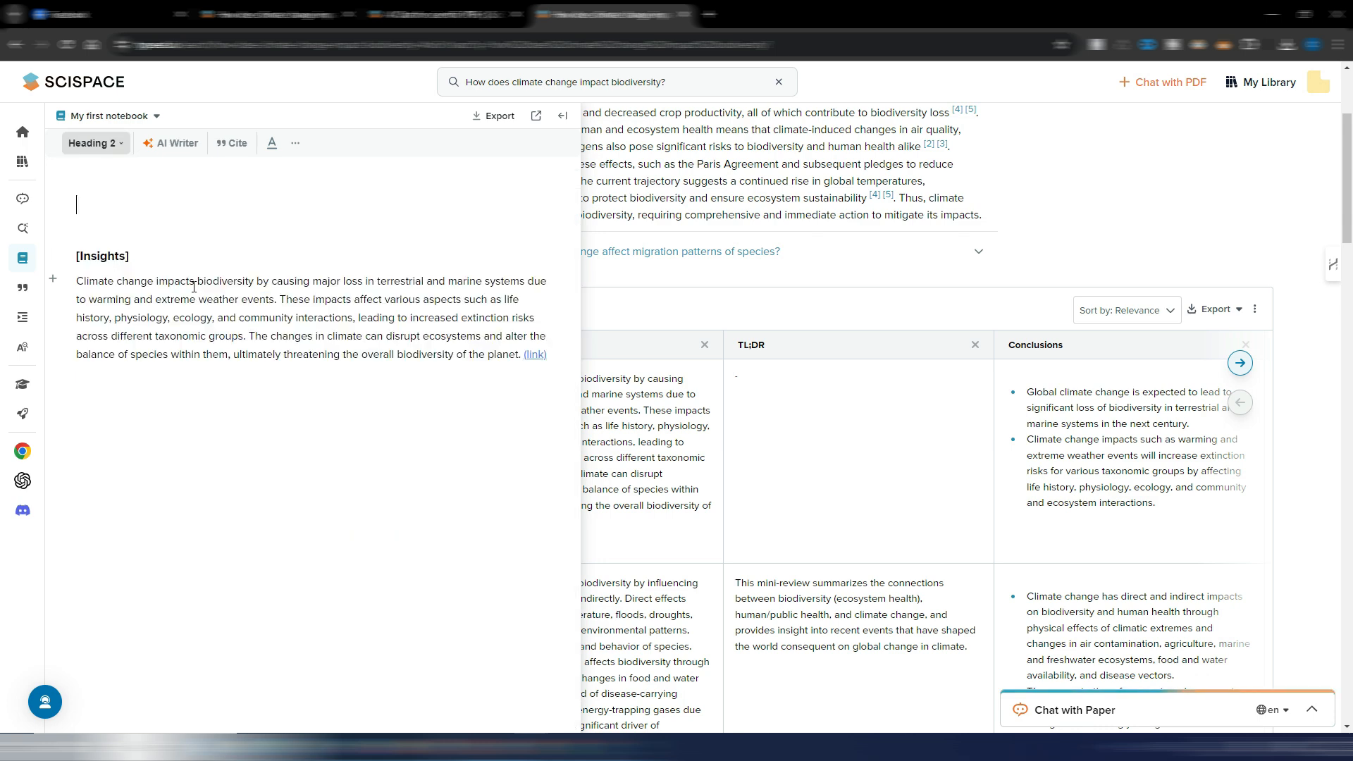
key(BackSpace)
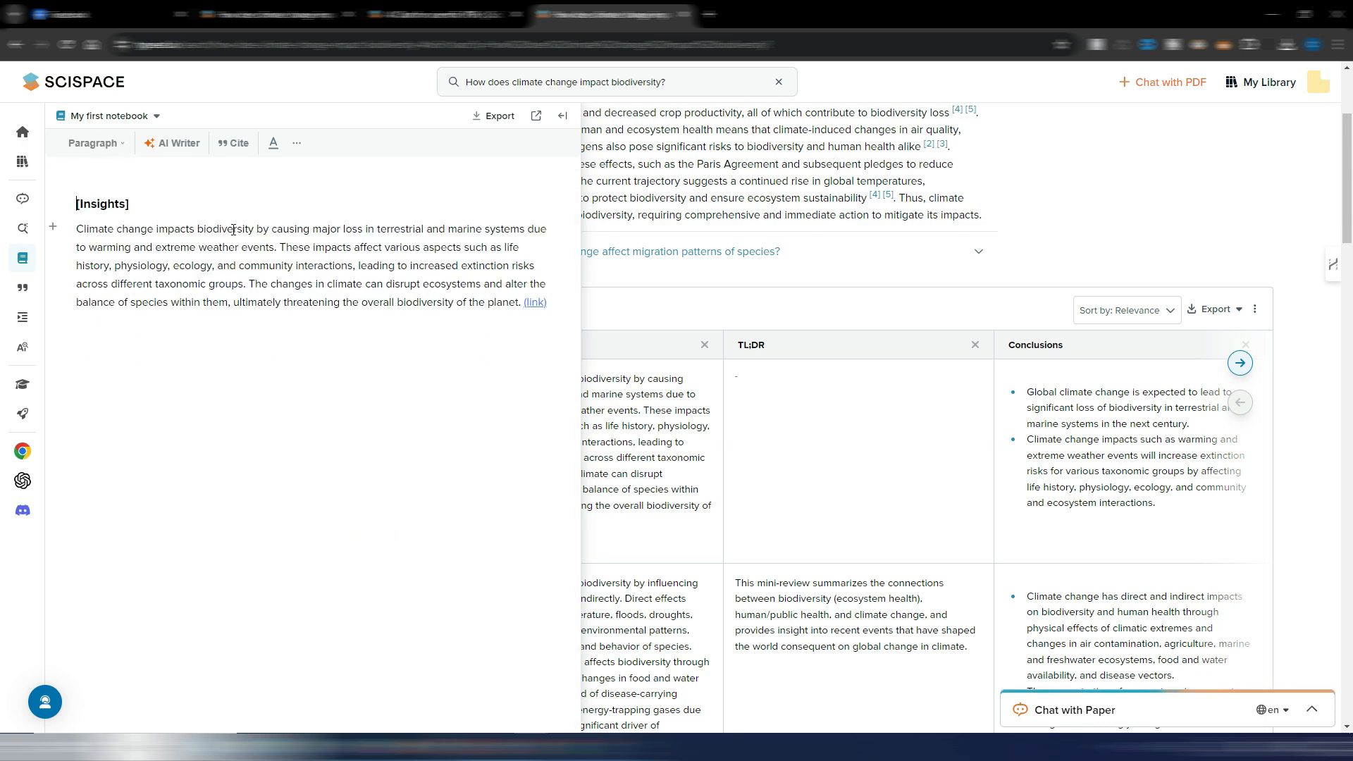
- Generate opposing arguments for the notebook's Insights paragraph with AI Writer and insert them below it
click(233, 230)
drag(77, 228, 520, 303)
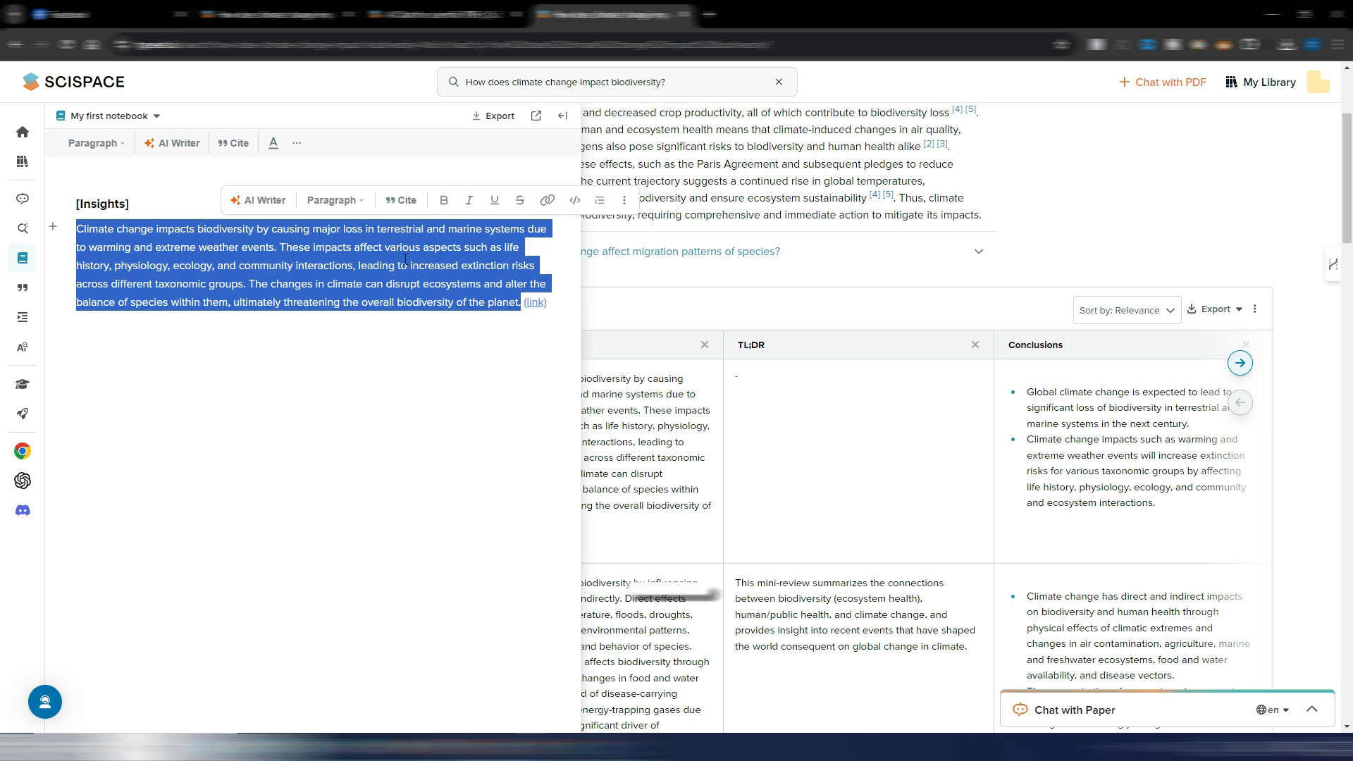
click(263, 201)
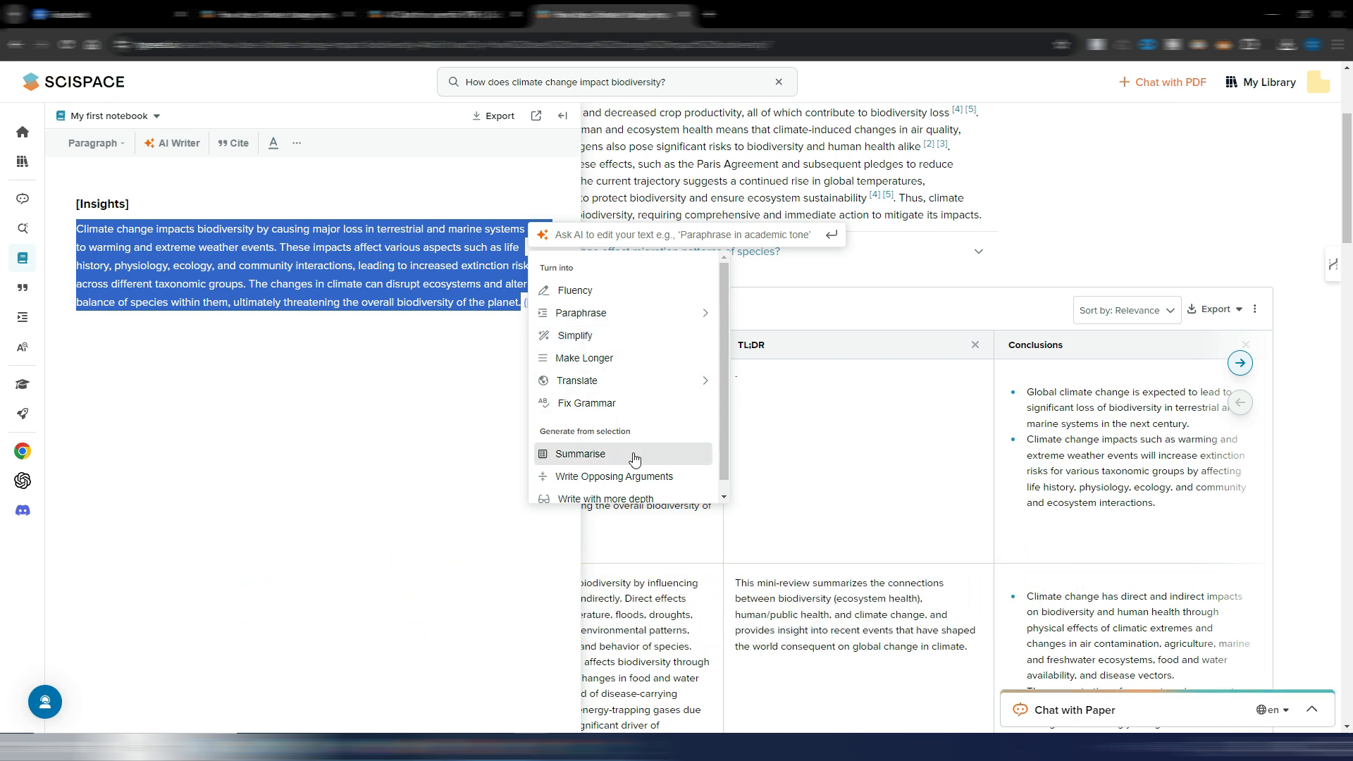
scroll(634, 457, down, 1)
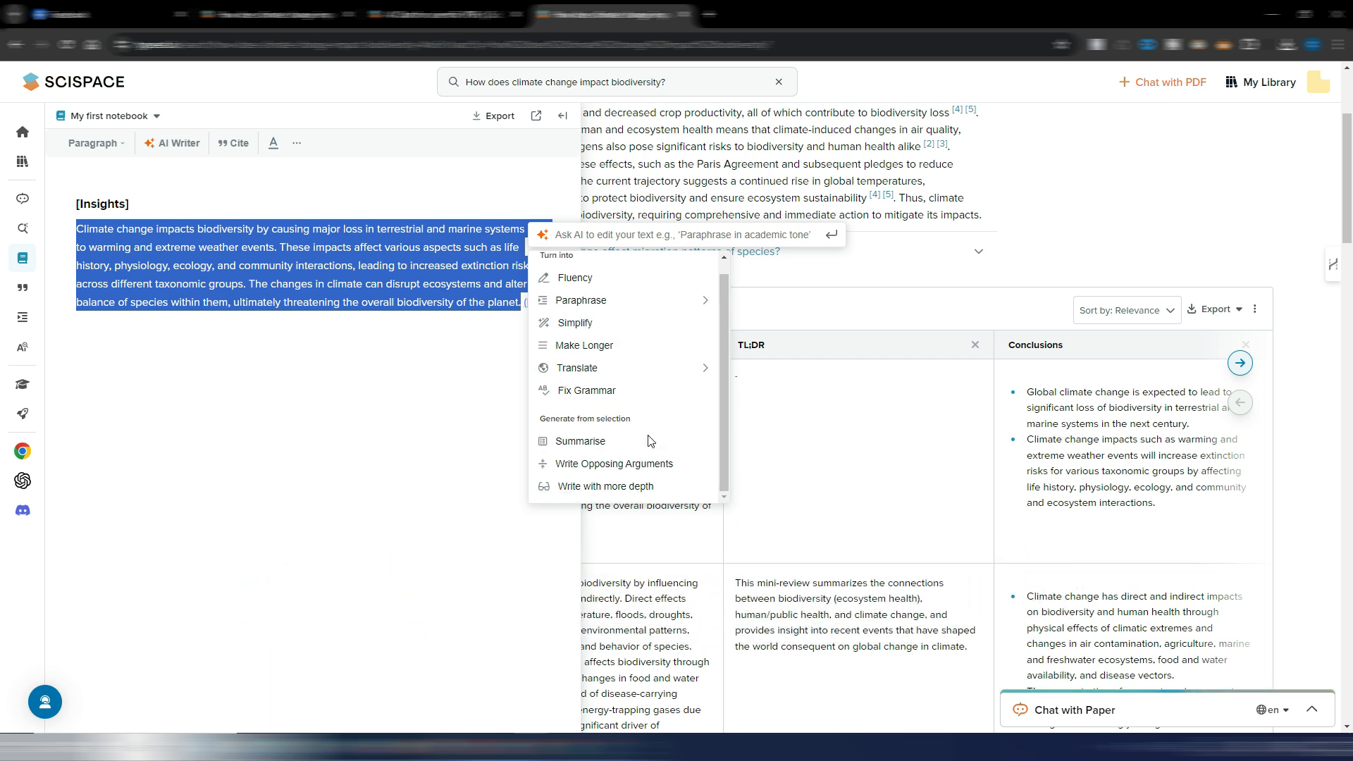
click(604, 465)
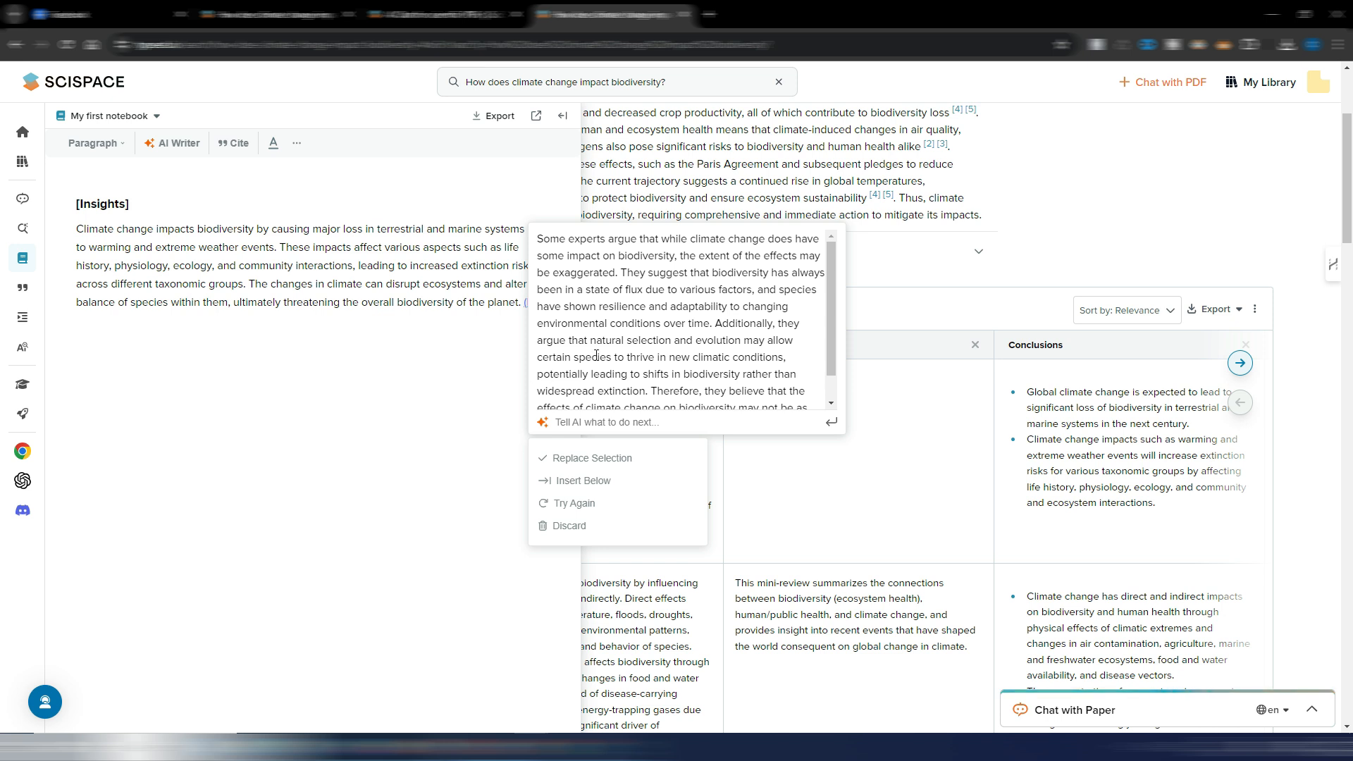
click(597, 481)
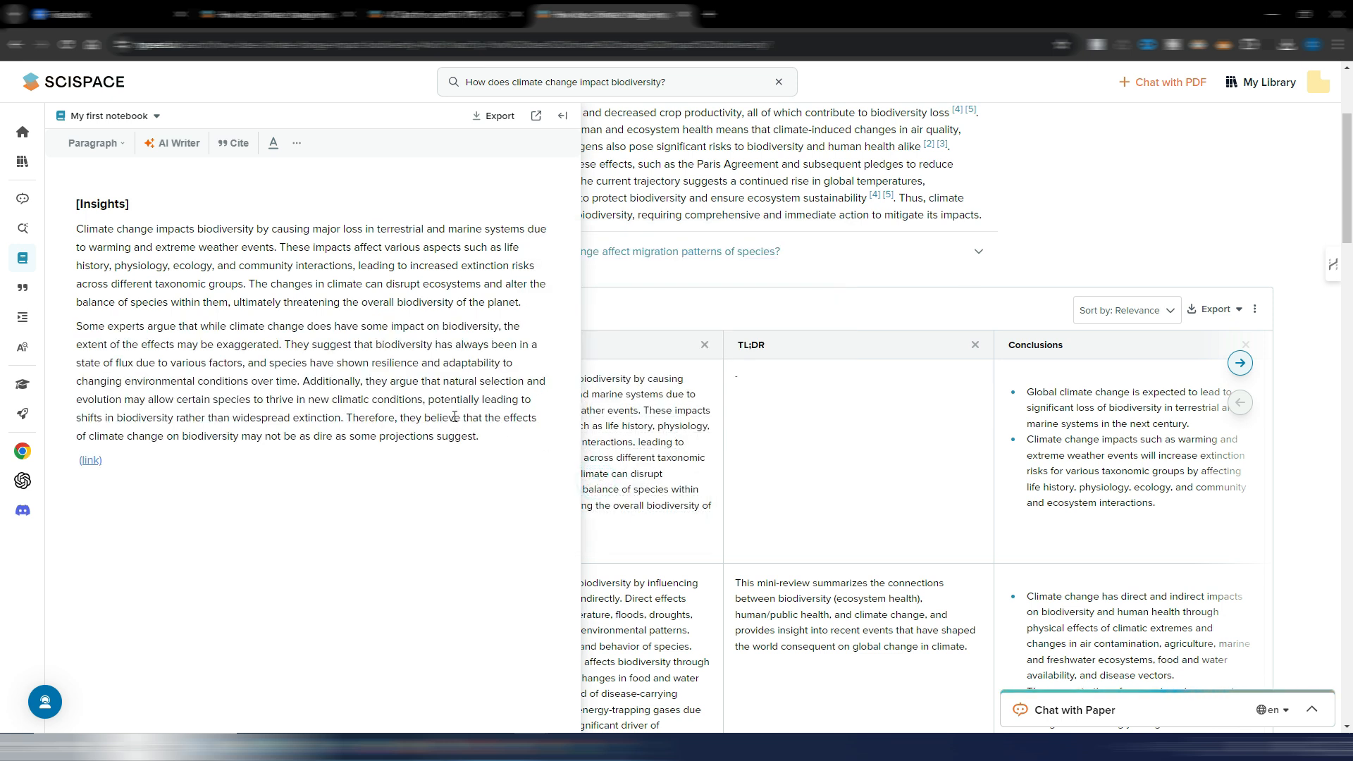
- Add an empty line after the original Insights paragraph, and insert an AI Writer simplified version of that paragraph below it
click(536, 307)
key(Return)
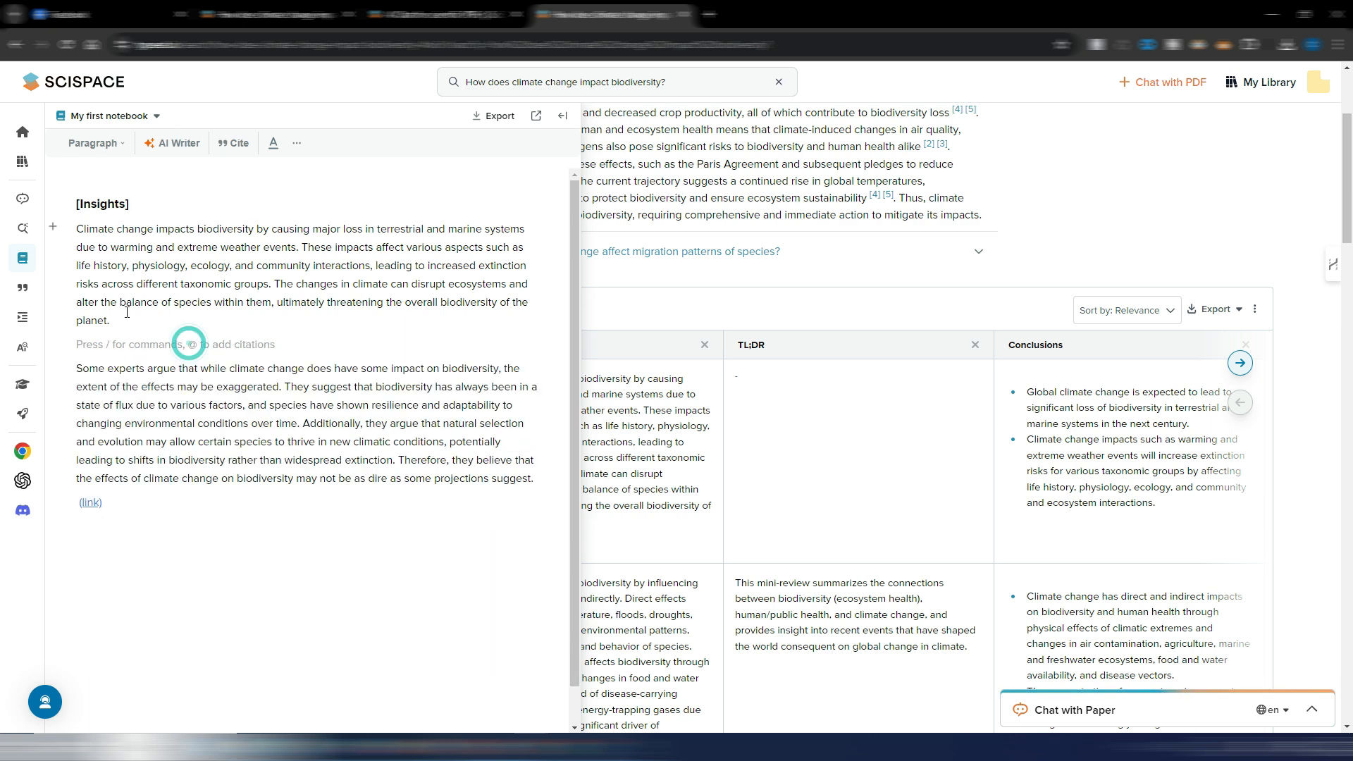
drag(188, 341, 67, 236)
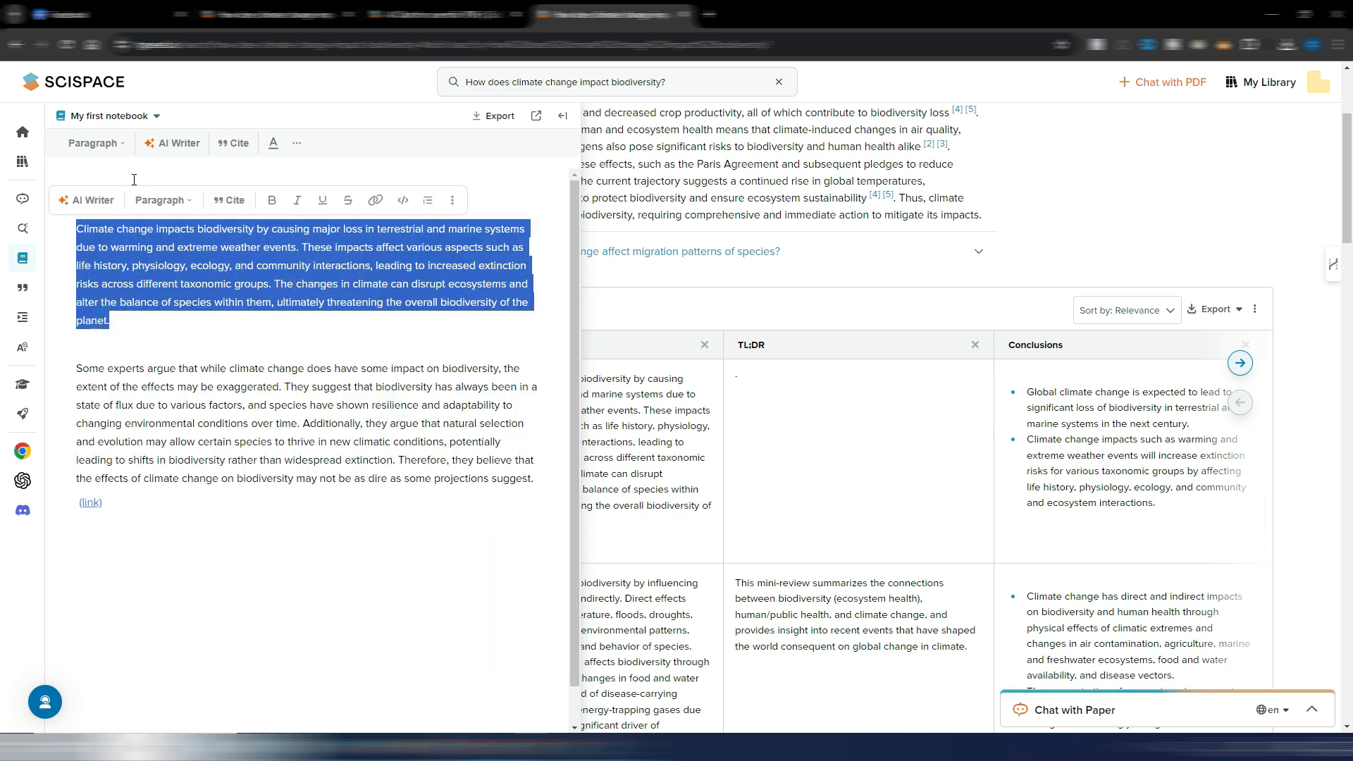
click(104, 204)
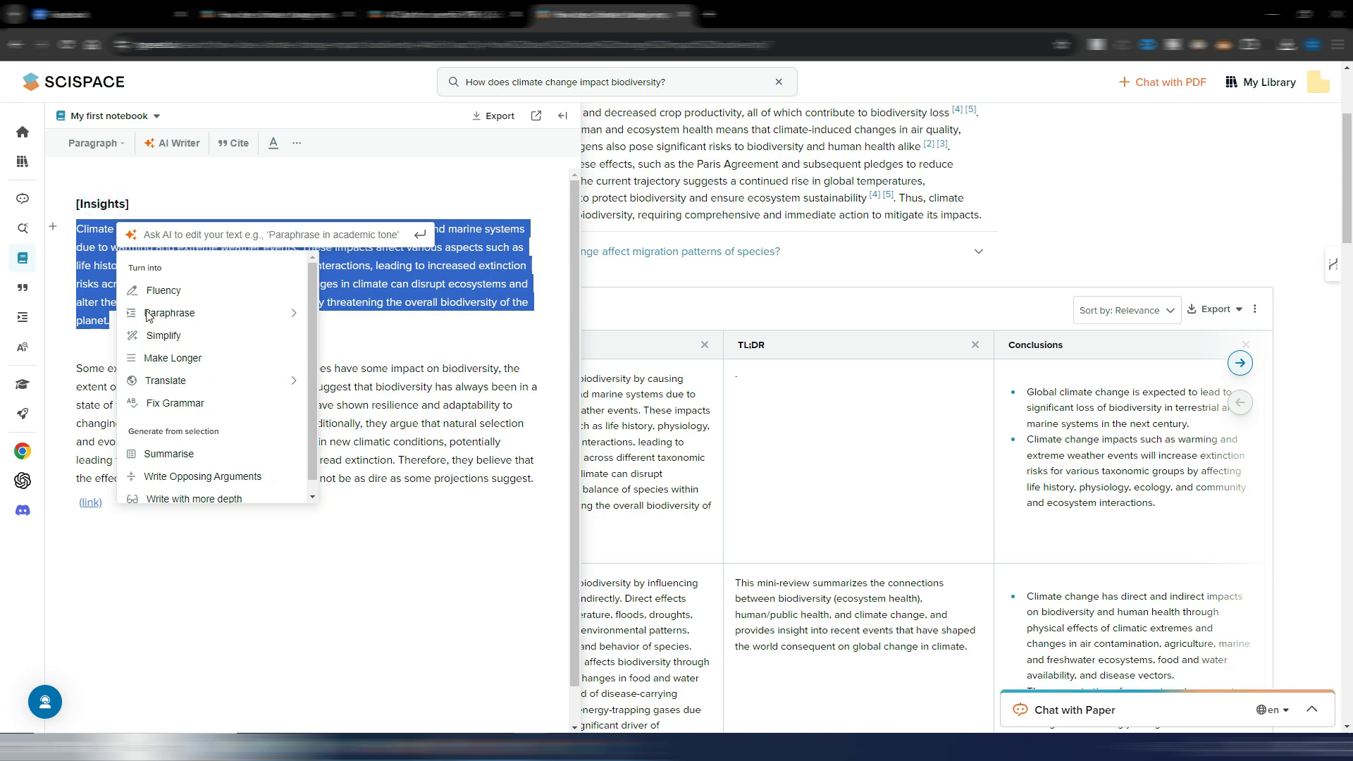
click(173, 337)
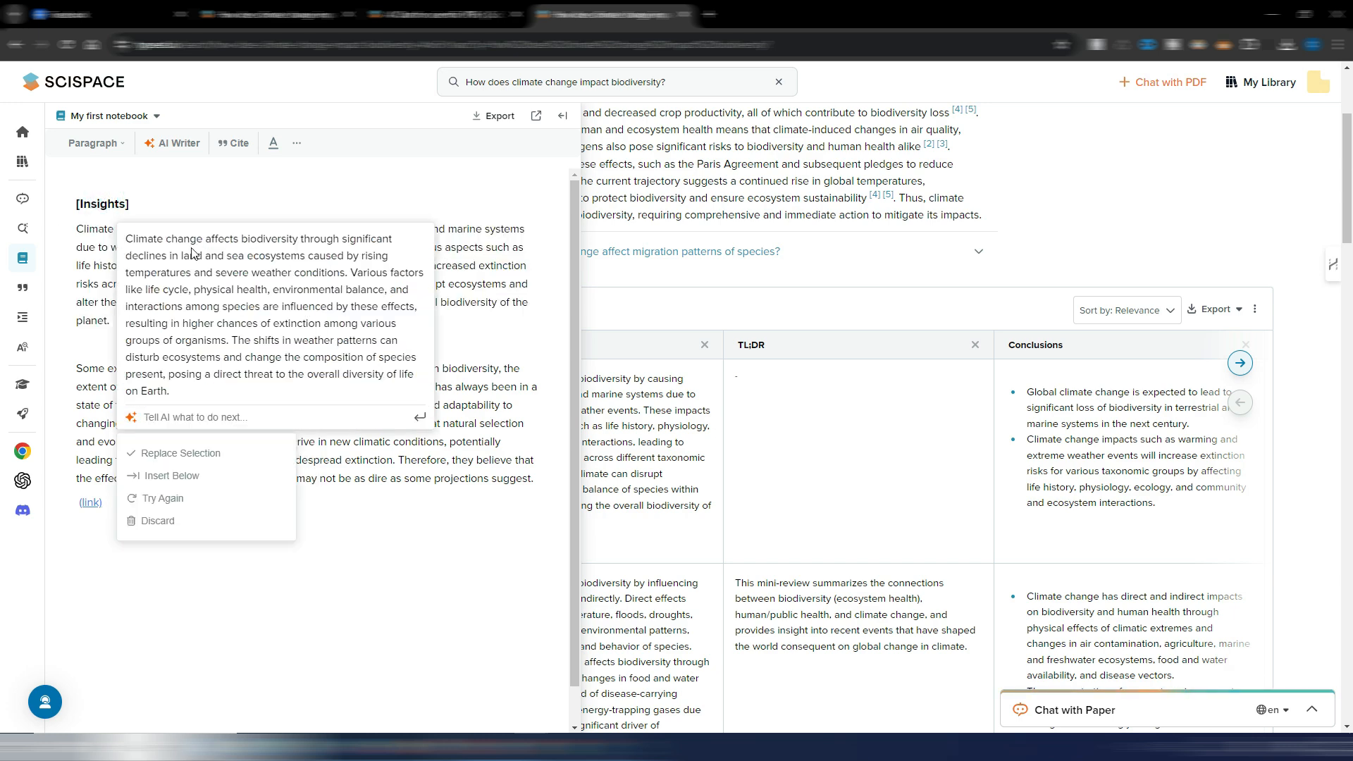
click(164, 477)
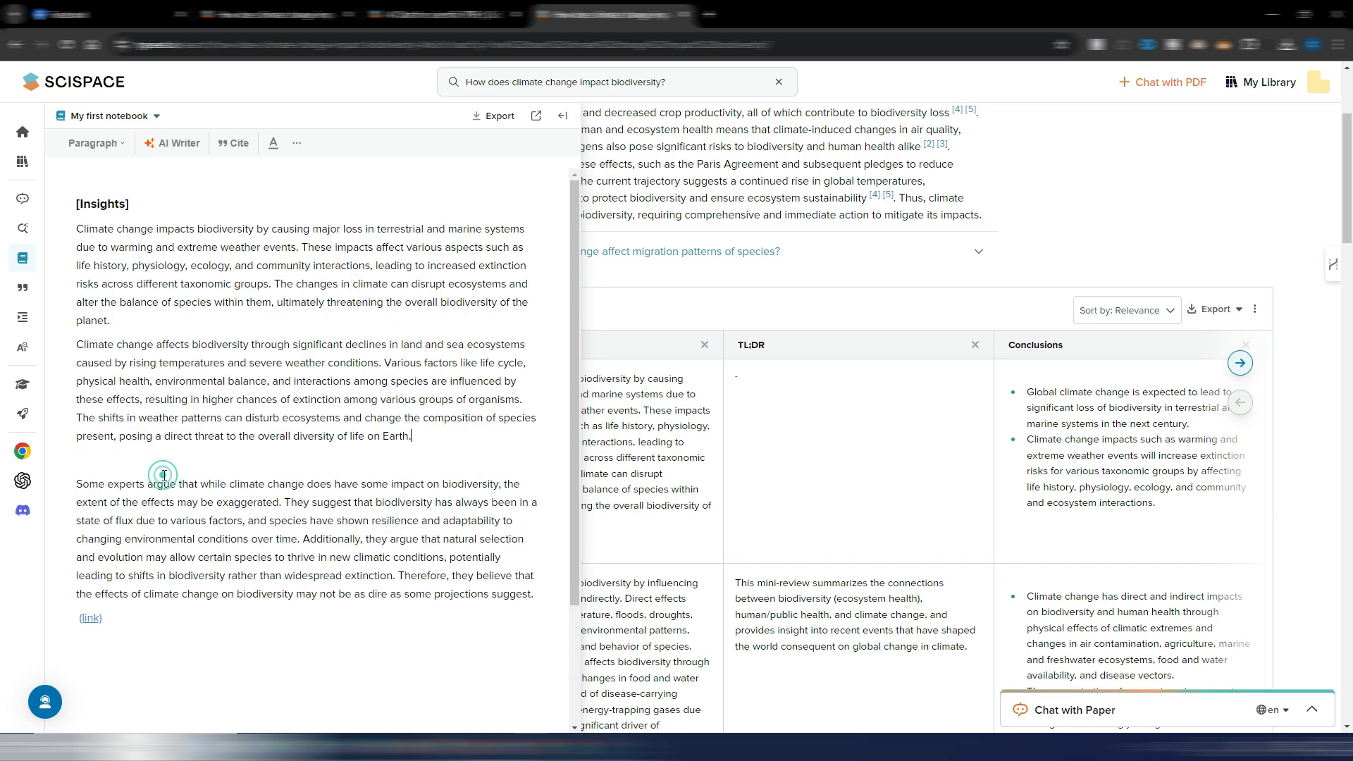
- Insert an empty line above the simplified paragraph, and accept the AI autocomplete suggestion as a new paragraph below it
key(Return)
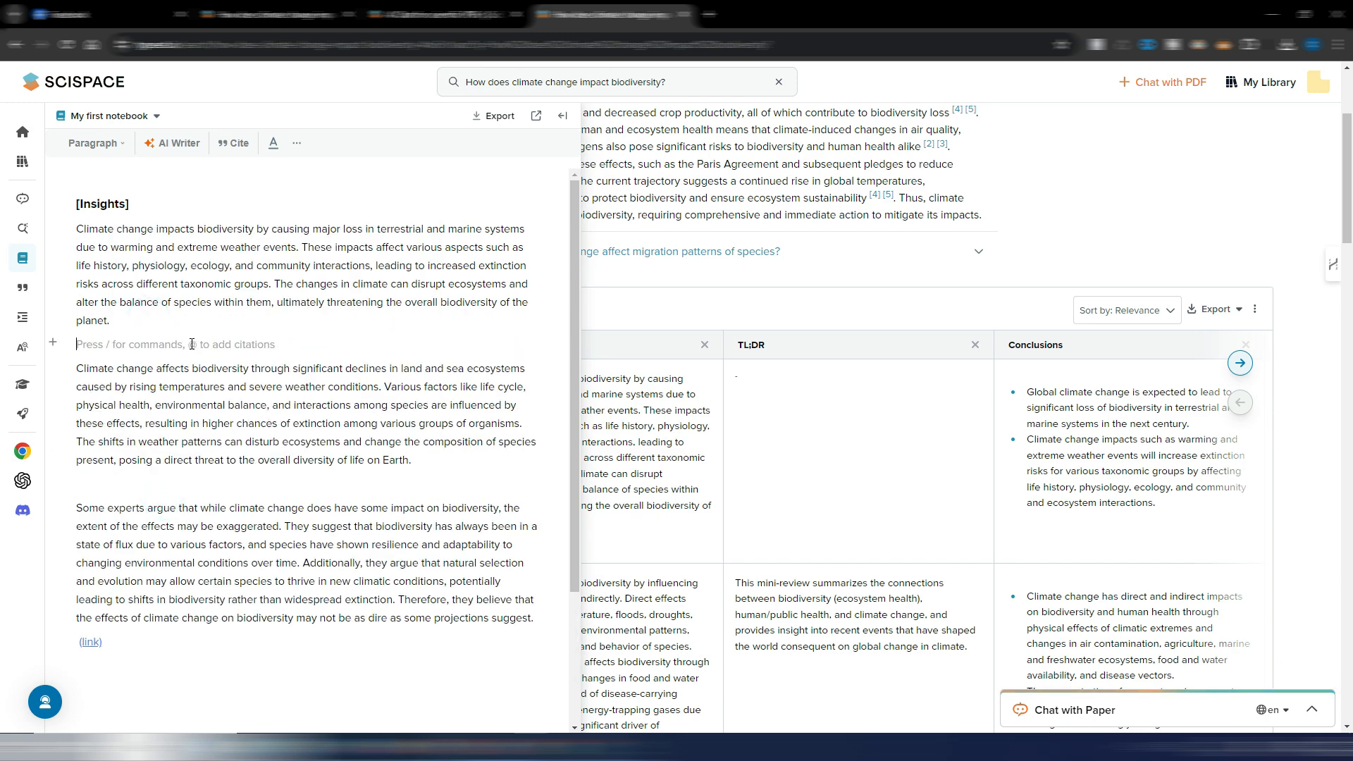
click(423, 460)
key(Return)
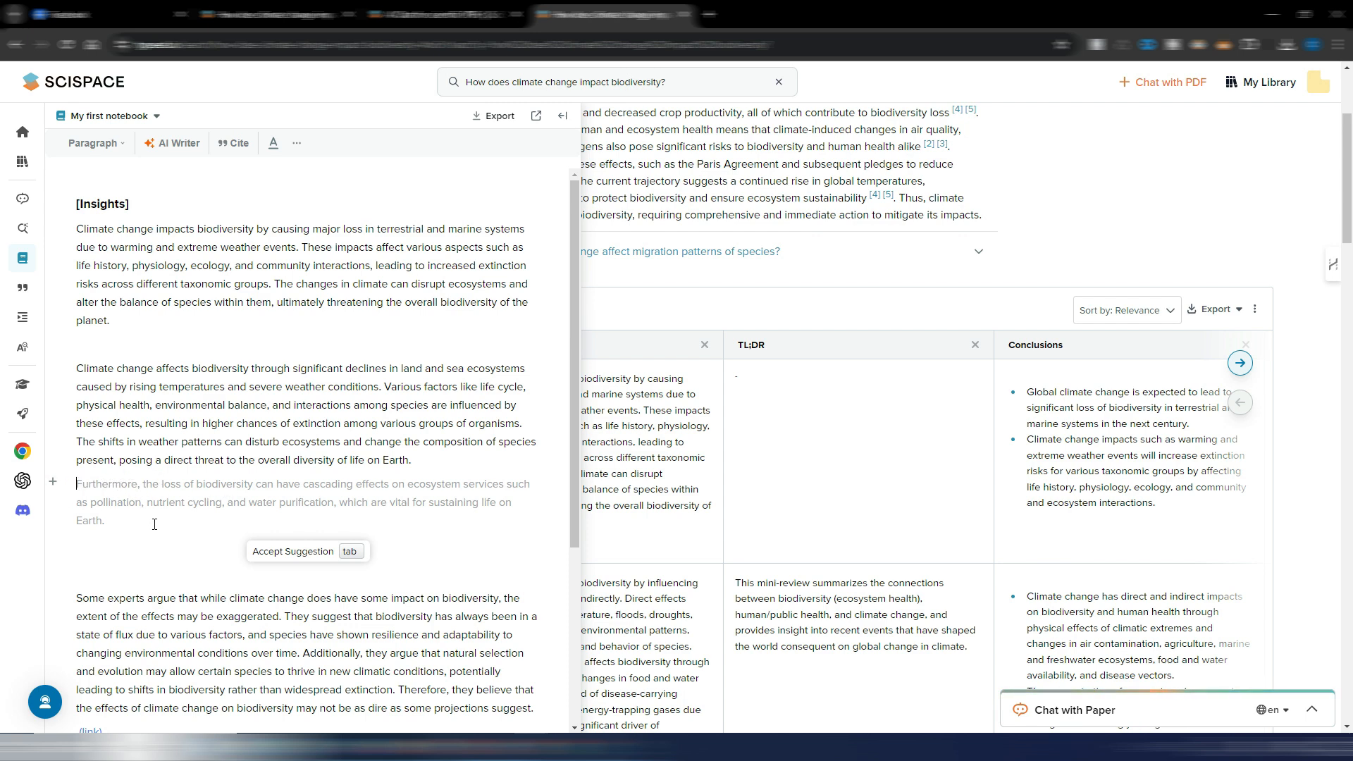
click(290, 551)
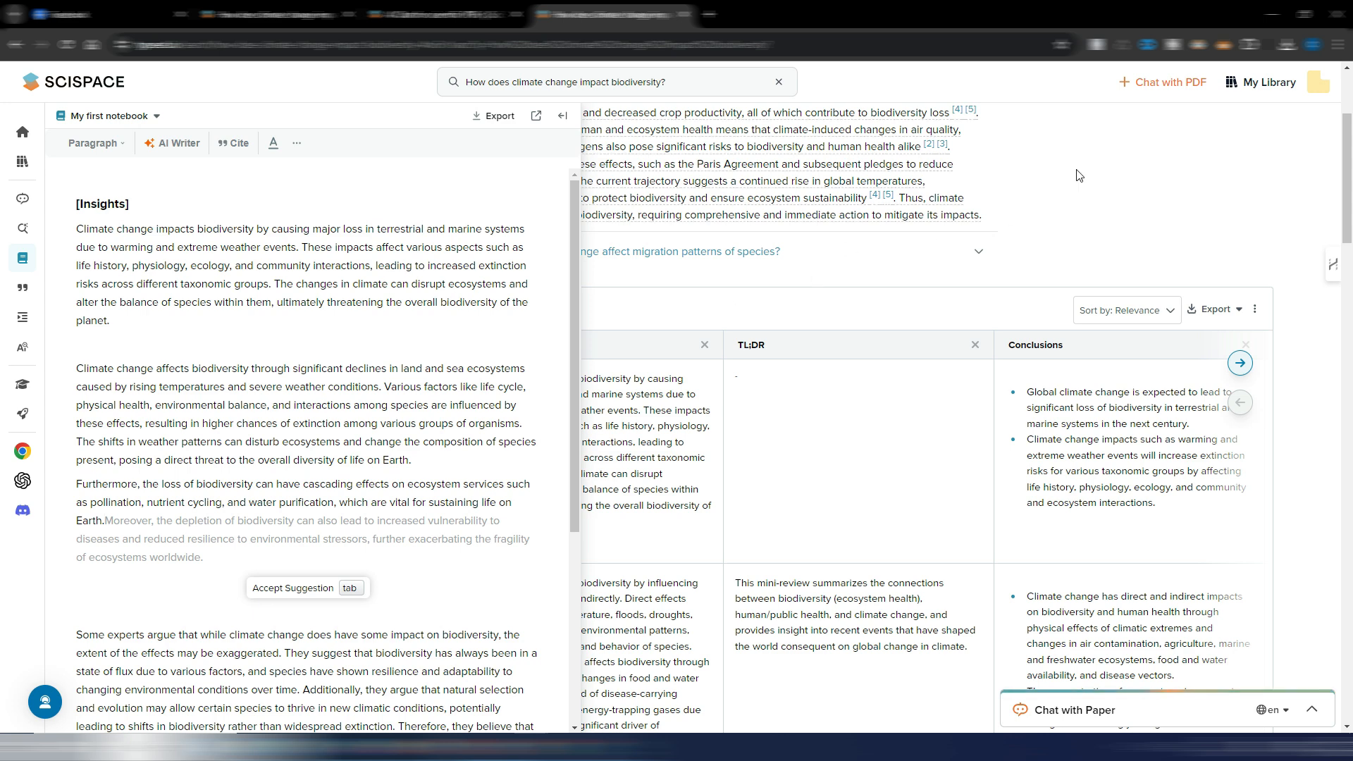
- Close the notebook side view and open "My first notebook" from the library in the full-page editor
click(1104, 157)
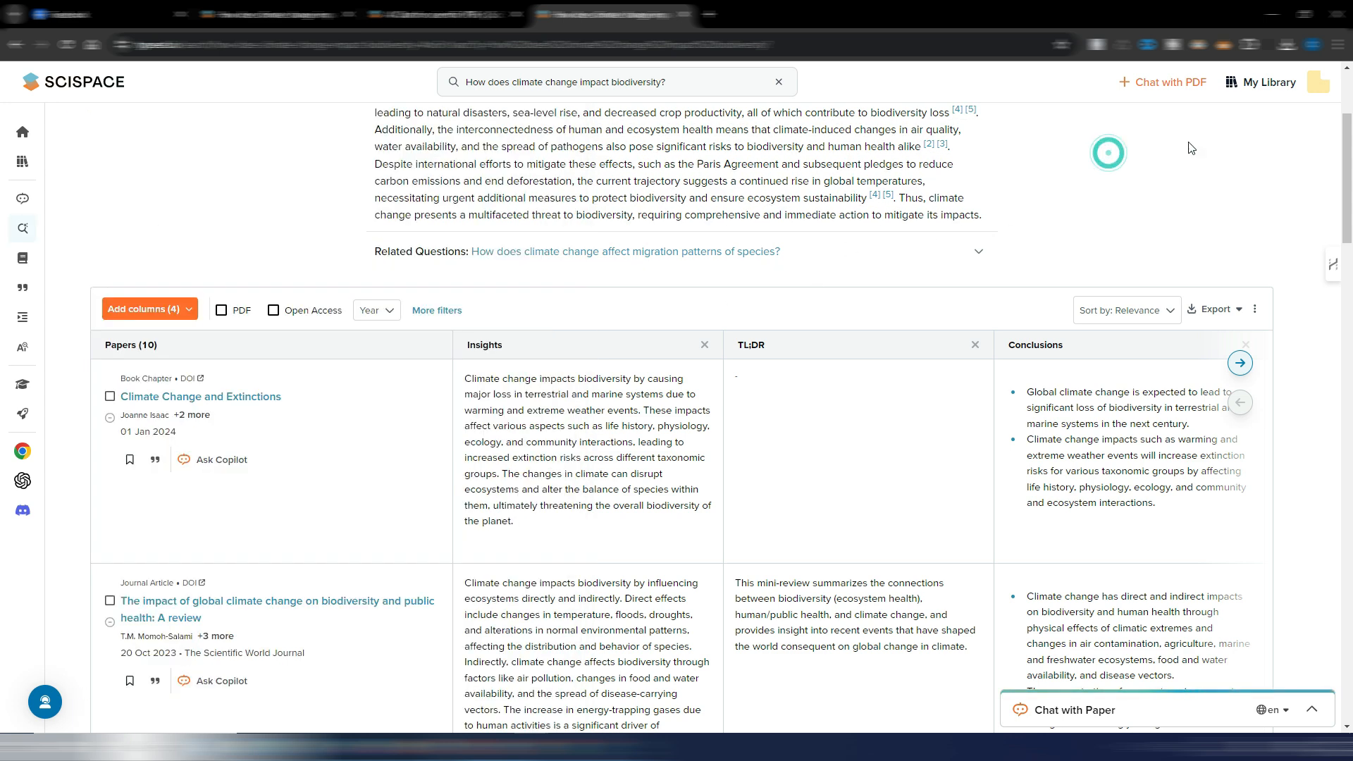
click(1270, 83)
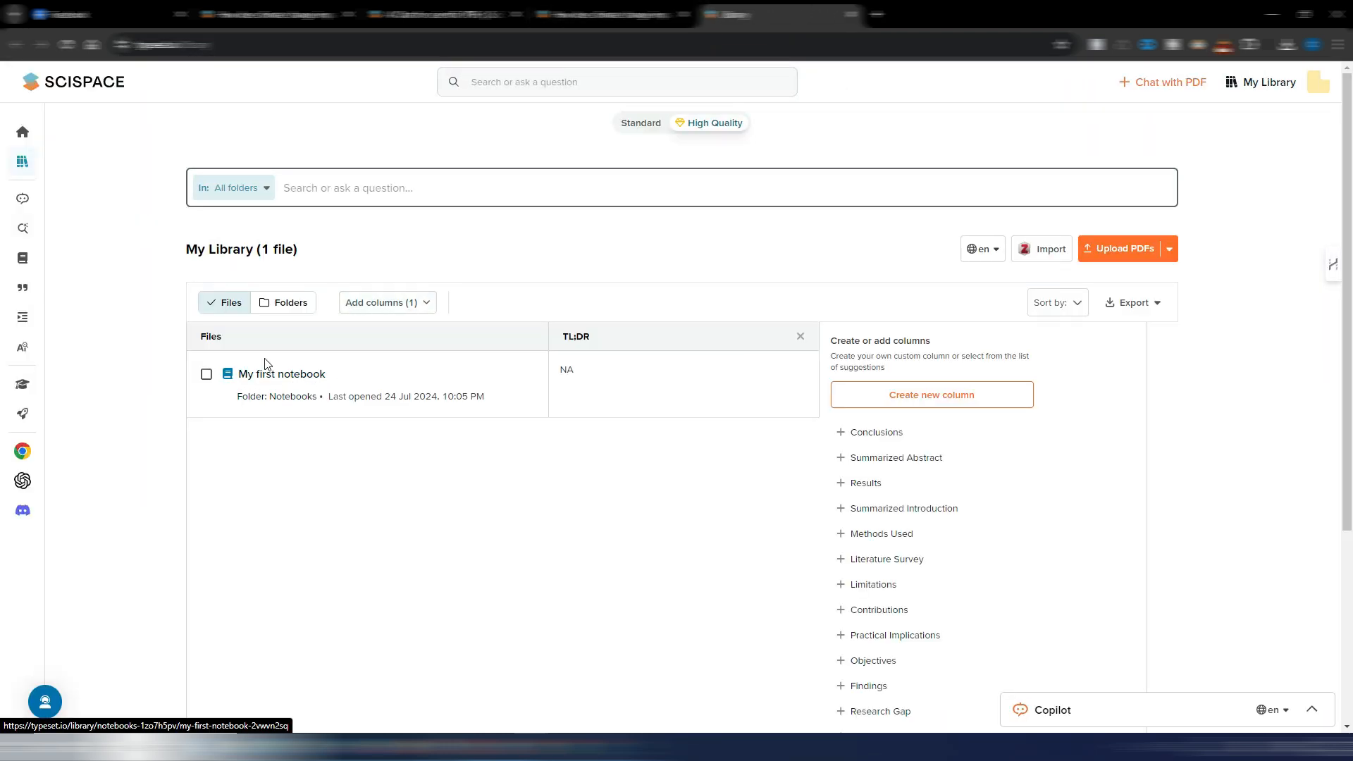
click(292, 374)
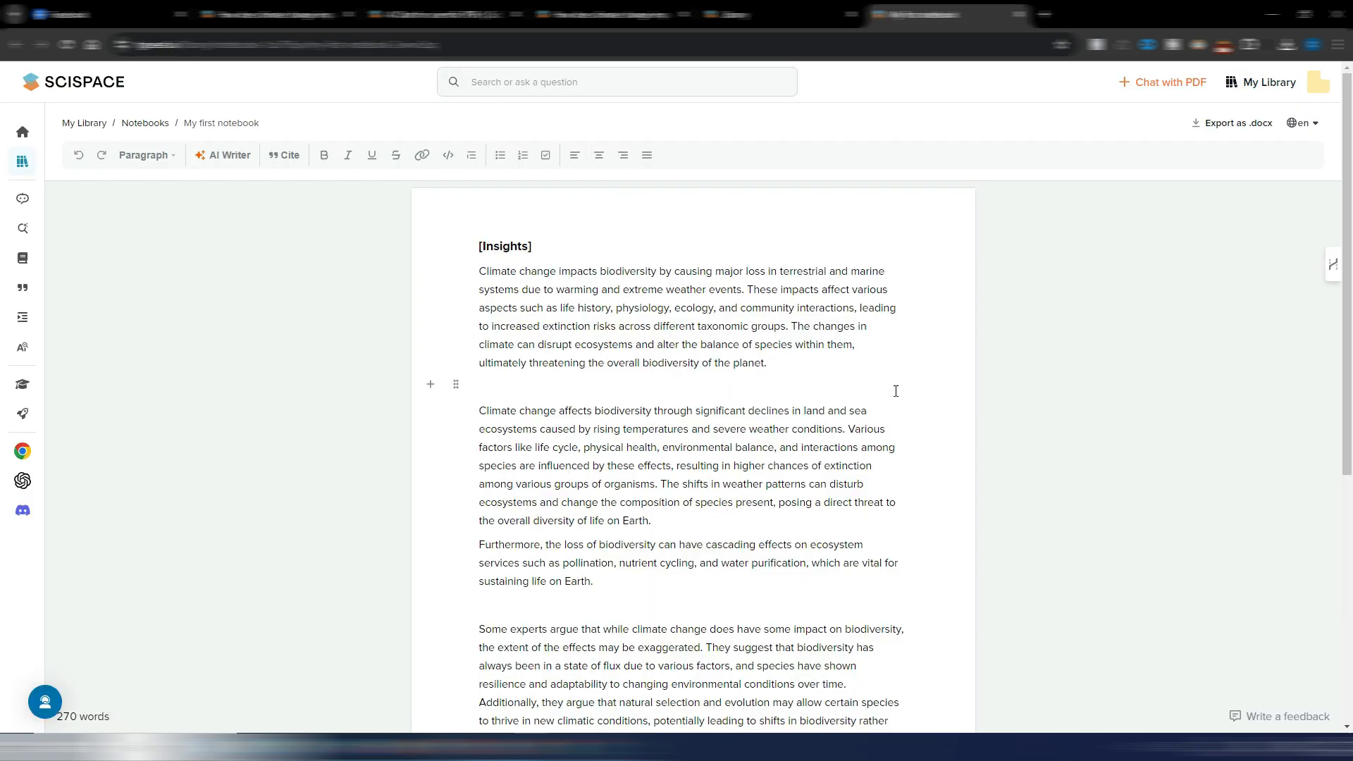
scroll(810, 394, down, 4)
scroll(811, 395, up, 4)
- Copy the notebook's simplified paragraph and the "Furthermore" paragraph below it, and analyse them as scientific text with the AI Detector
drag(477, 410, 608, 576)
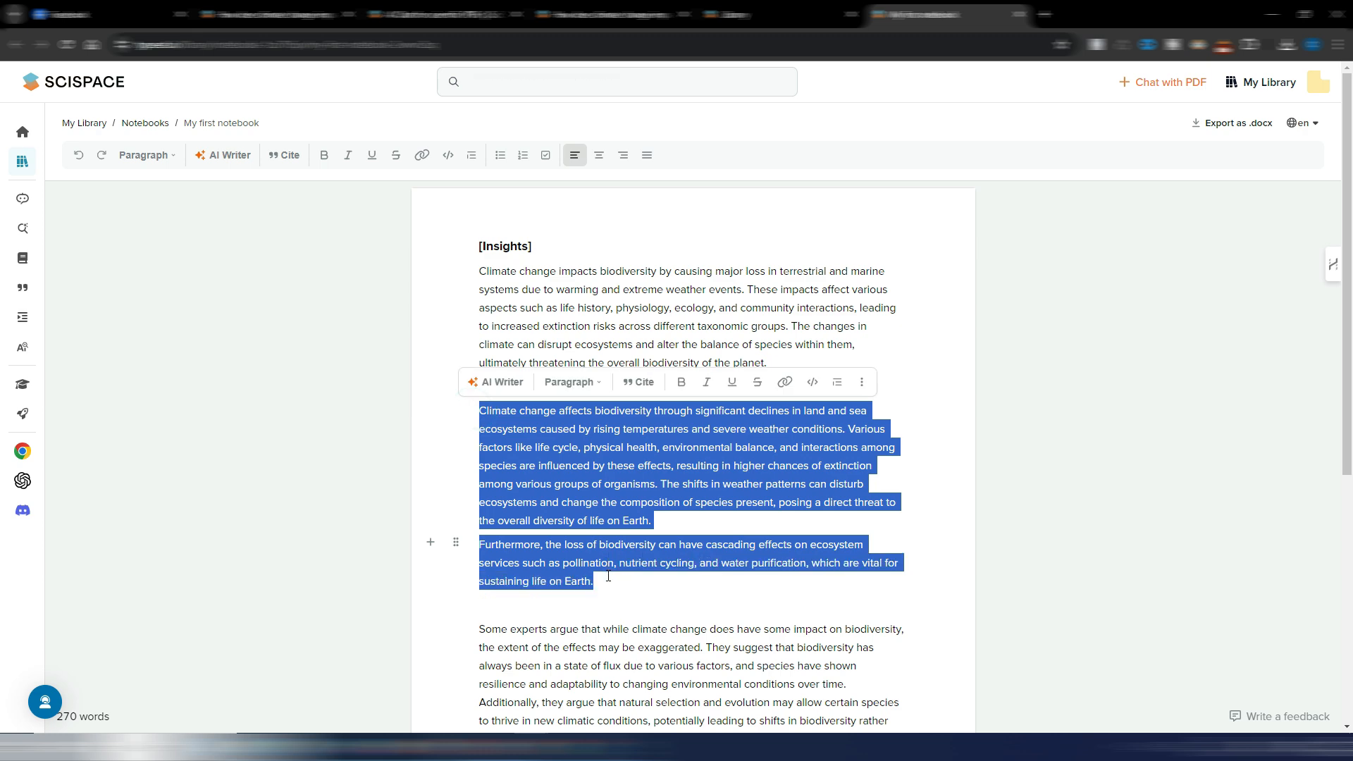
right_click(614, 461)
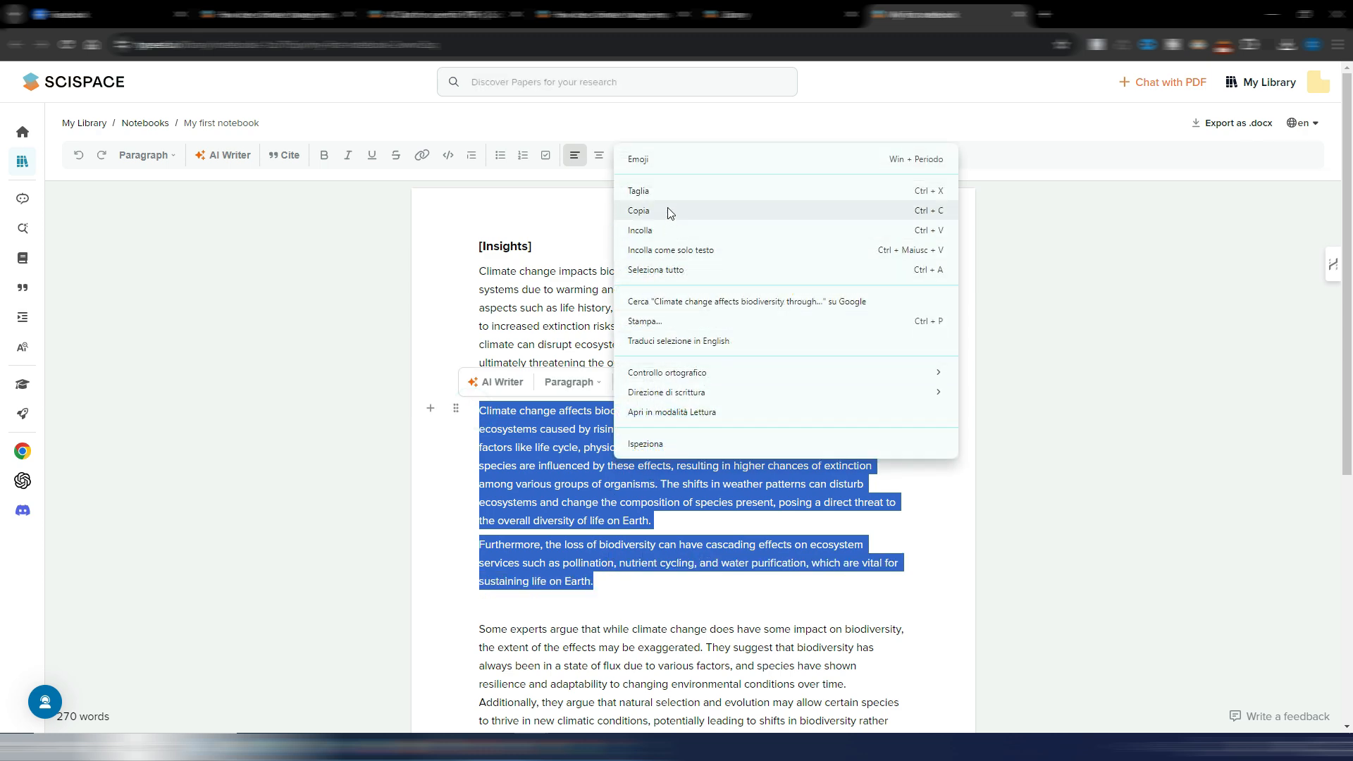
click(669, 213)
click(613, 14)
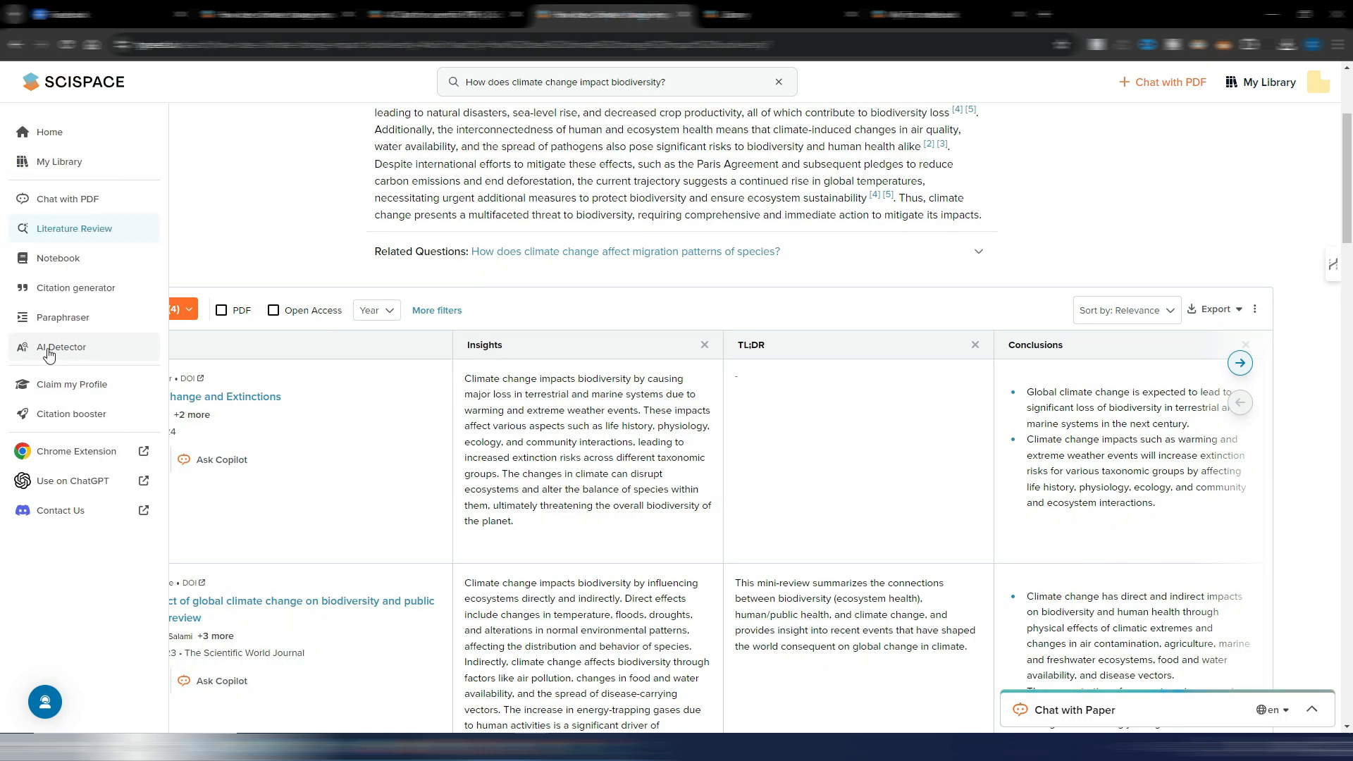
click(49, 352)
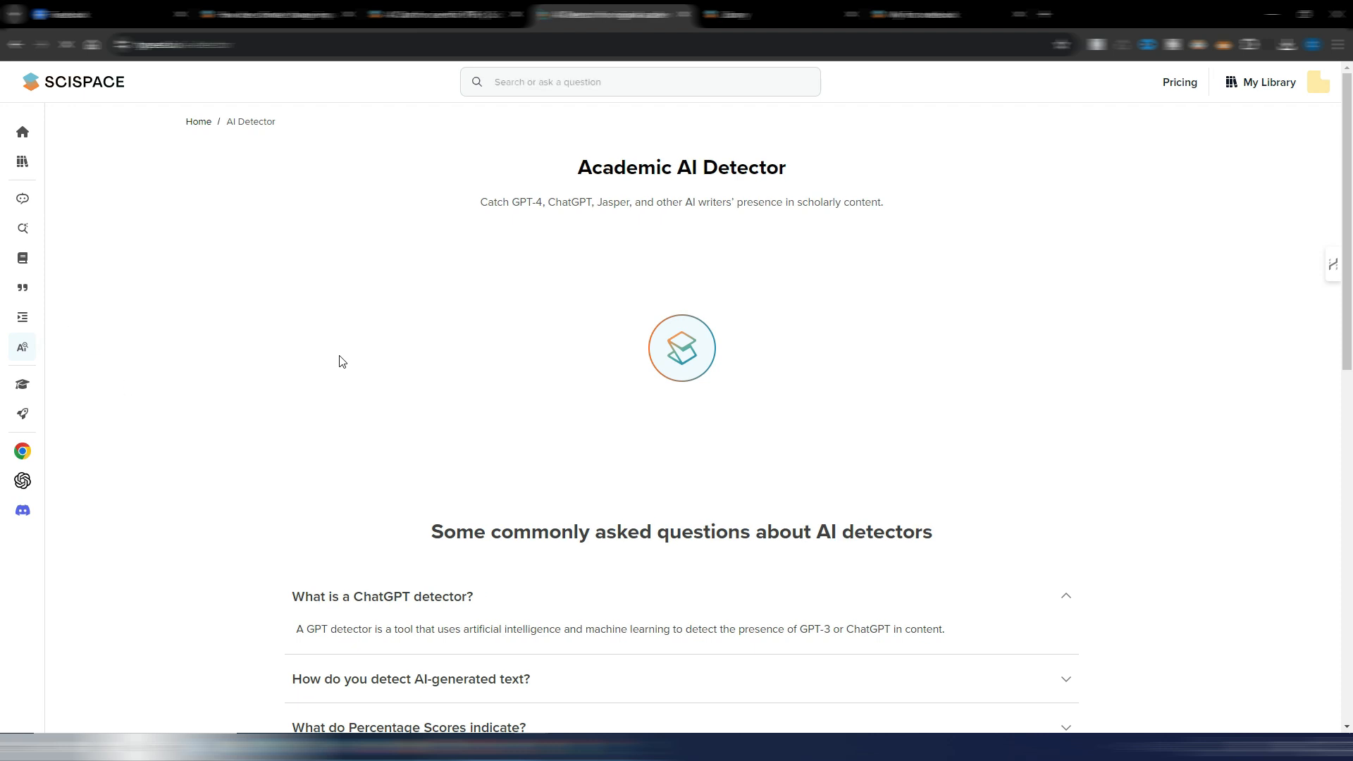
click(324, 320)
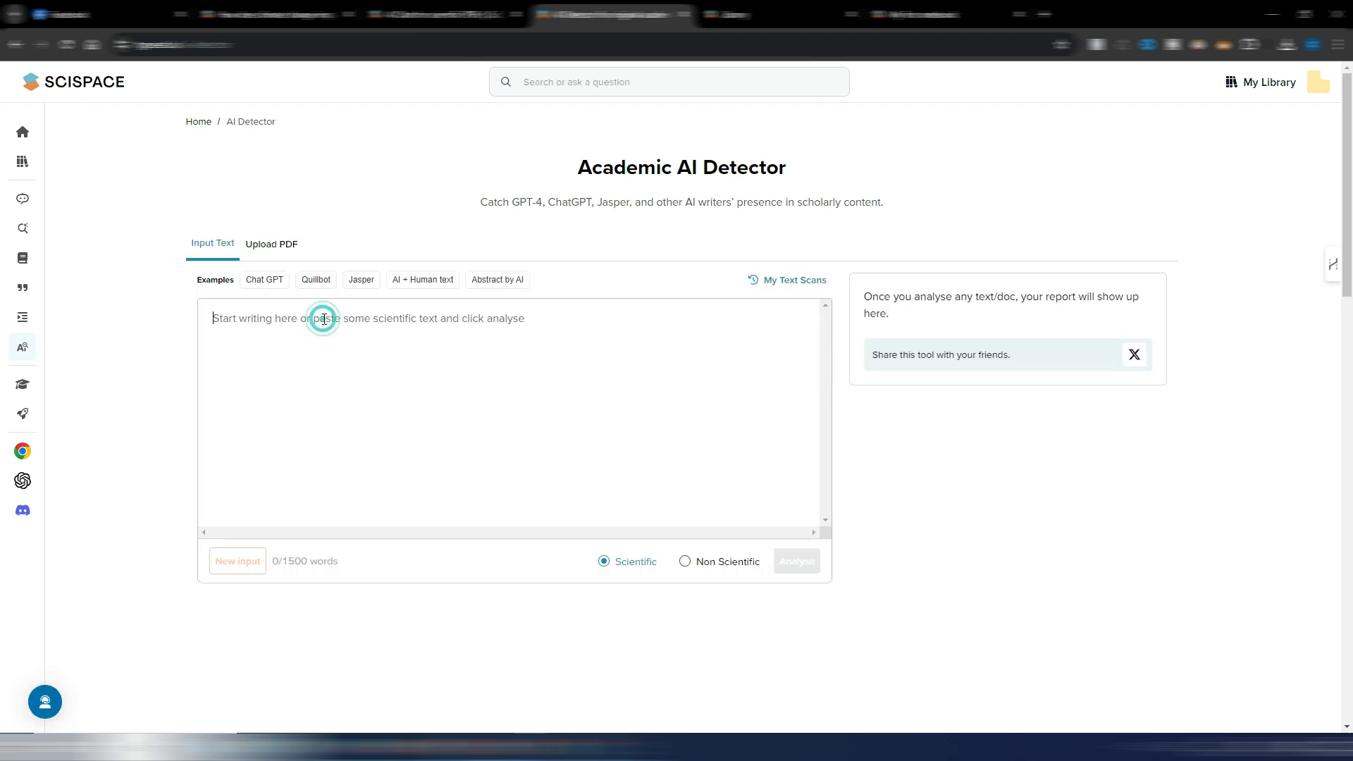
key(ctrl+v)
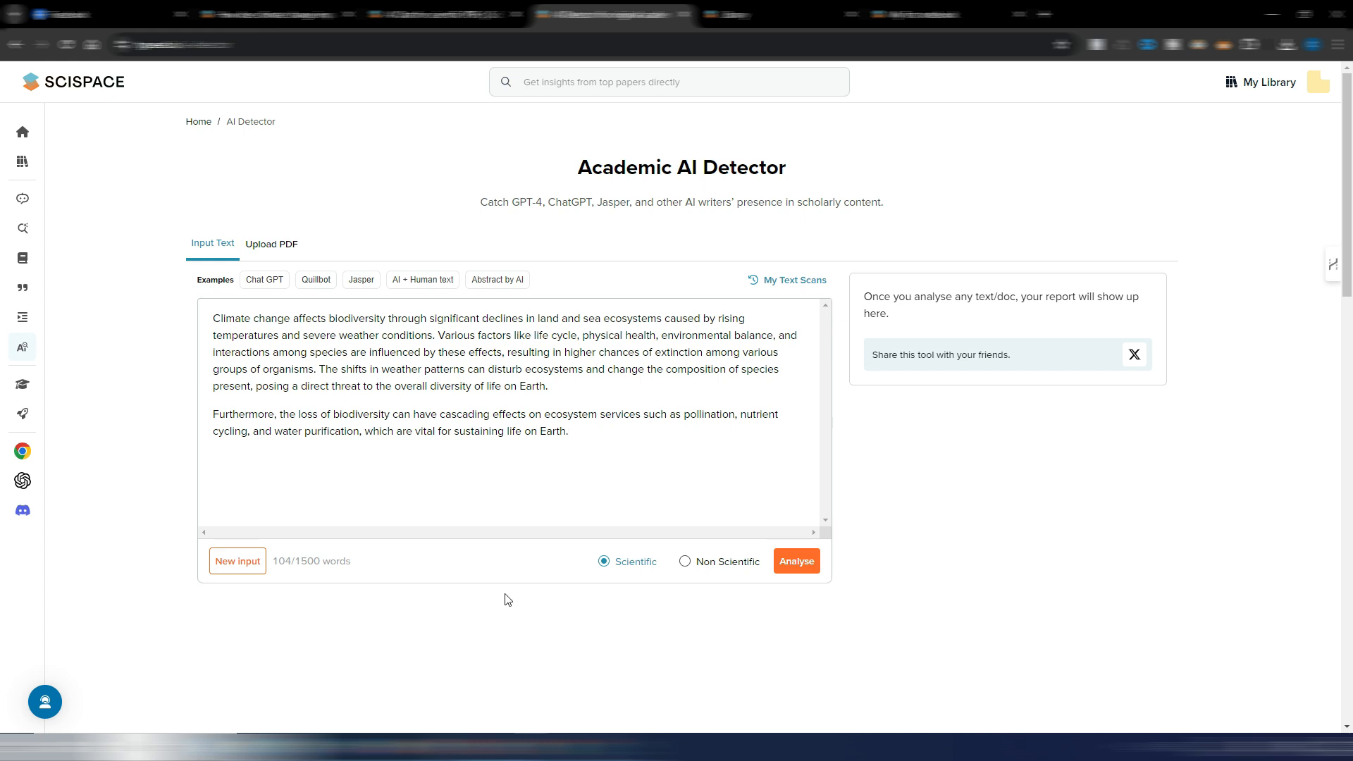
click(797, 562)
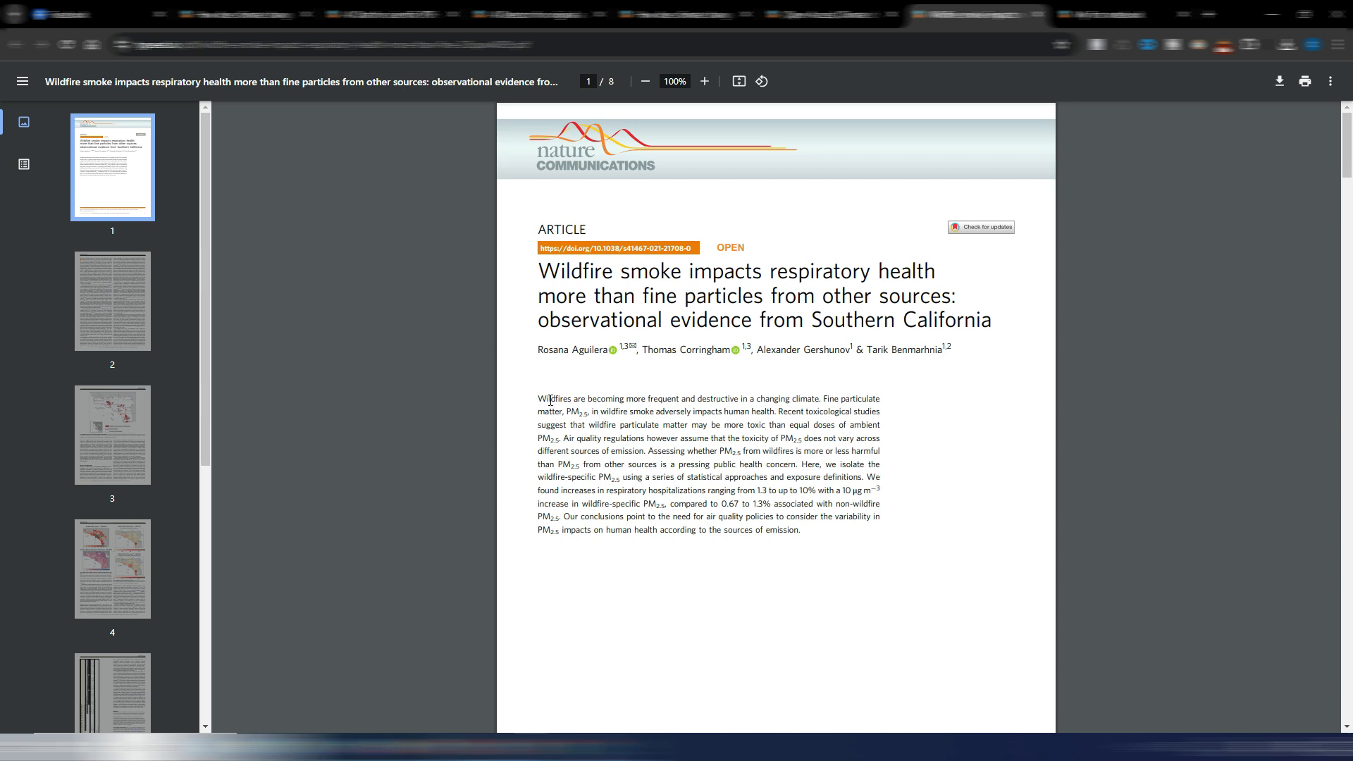
- Replace the AI Detector text with the first four sentences of the wildfire smoke paper's abstract and reanalyse it as scientific text
drag(539, 399, 654, 451)
right_click(647, 427)
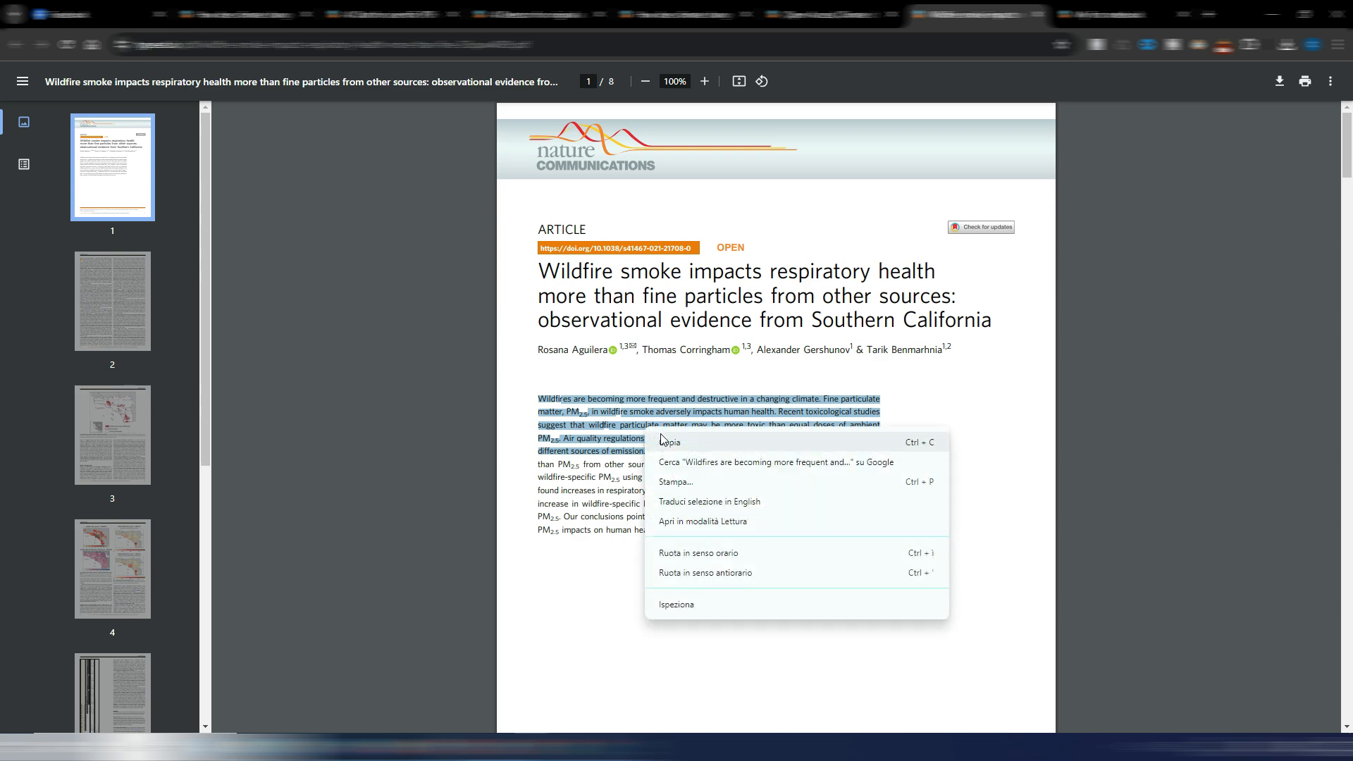
click(672, 443)
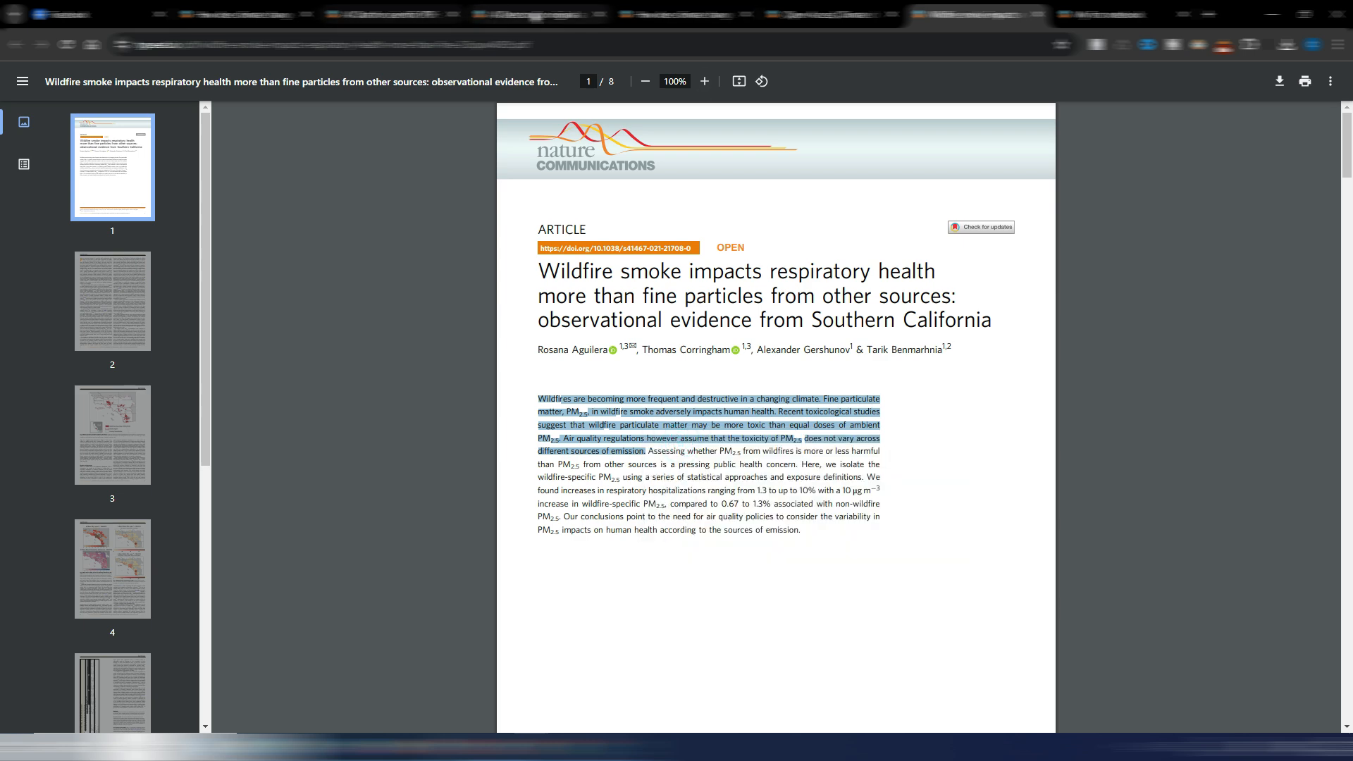
click(536, 14)
key(ctrl+a)
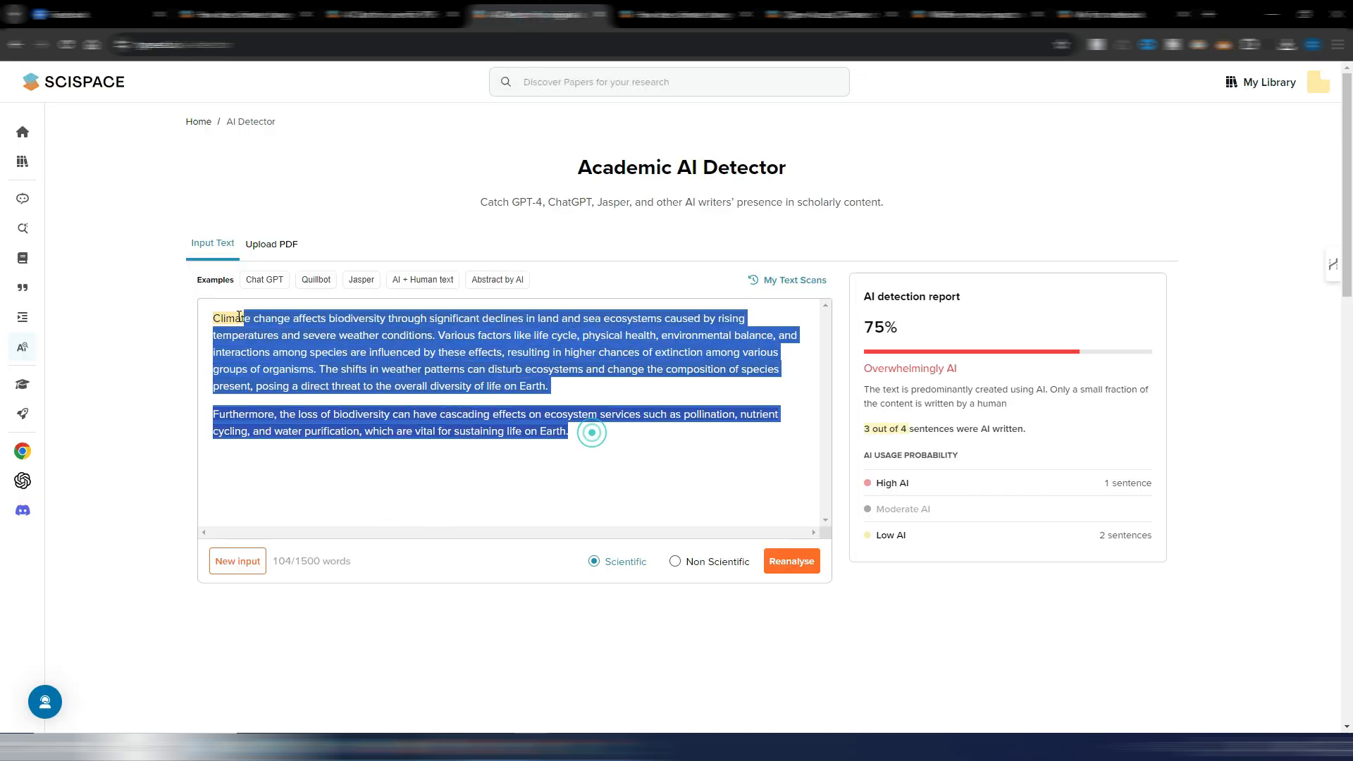
key(ctrl+v)
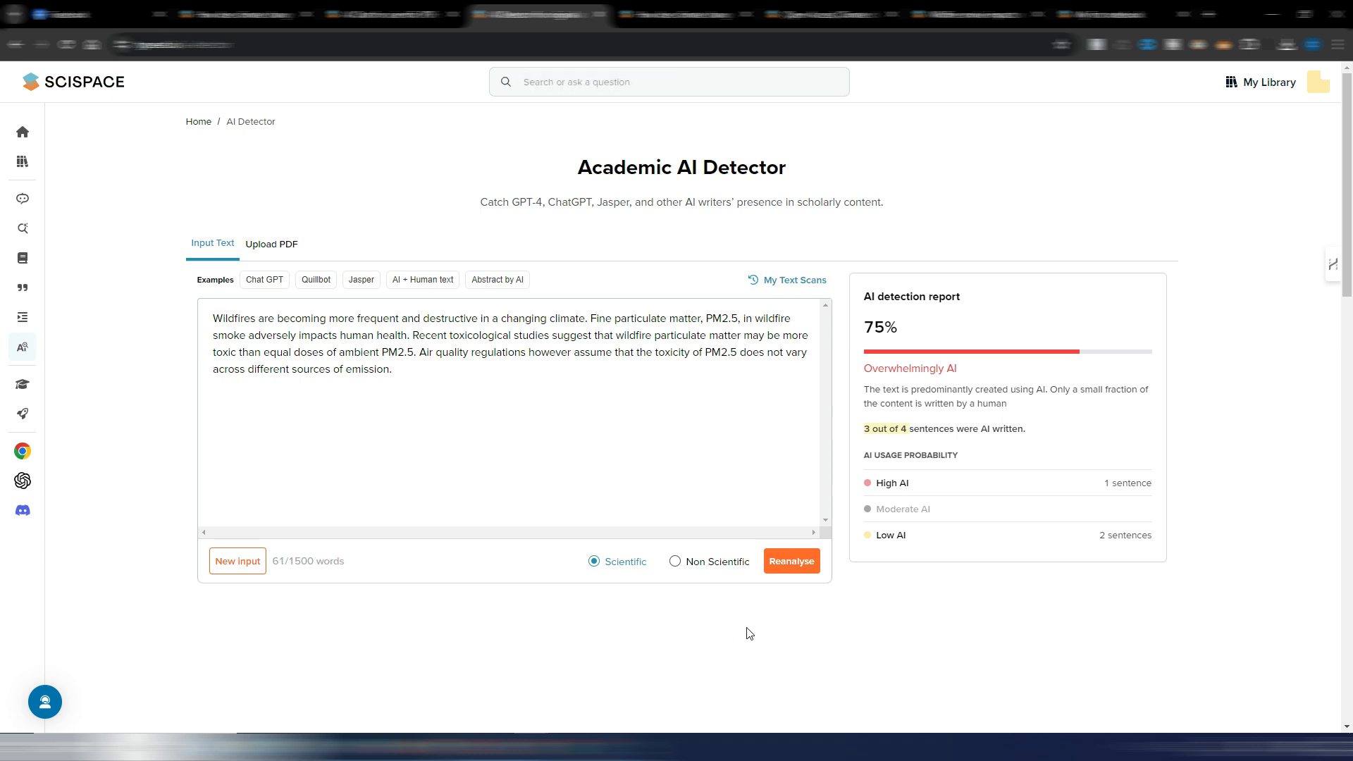
click(774, 572)
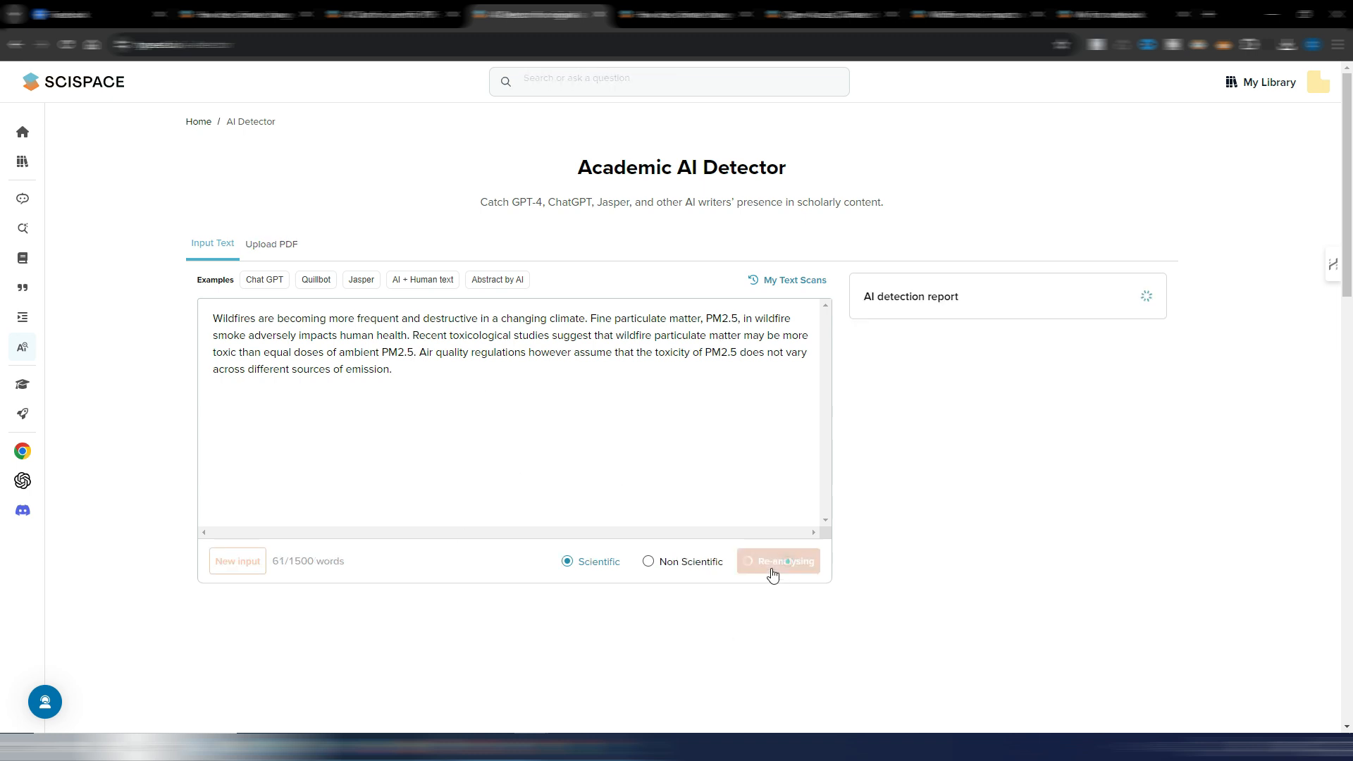
scroll(701, 592, down, 2)
scroll(1033, 540, up, 2)
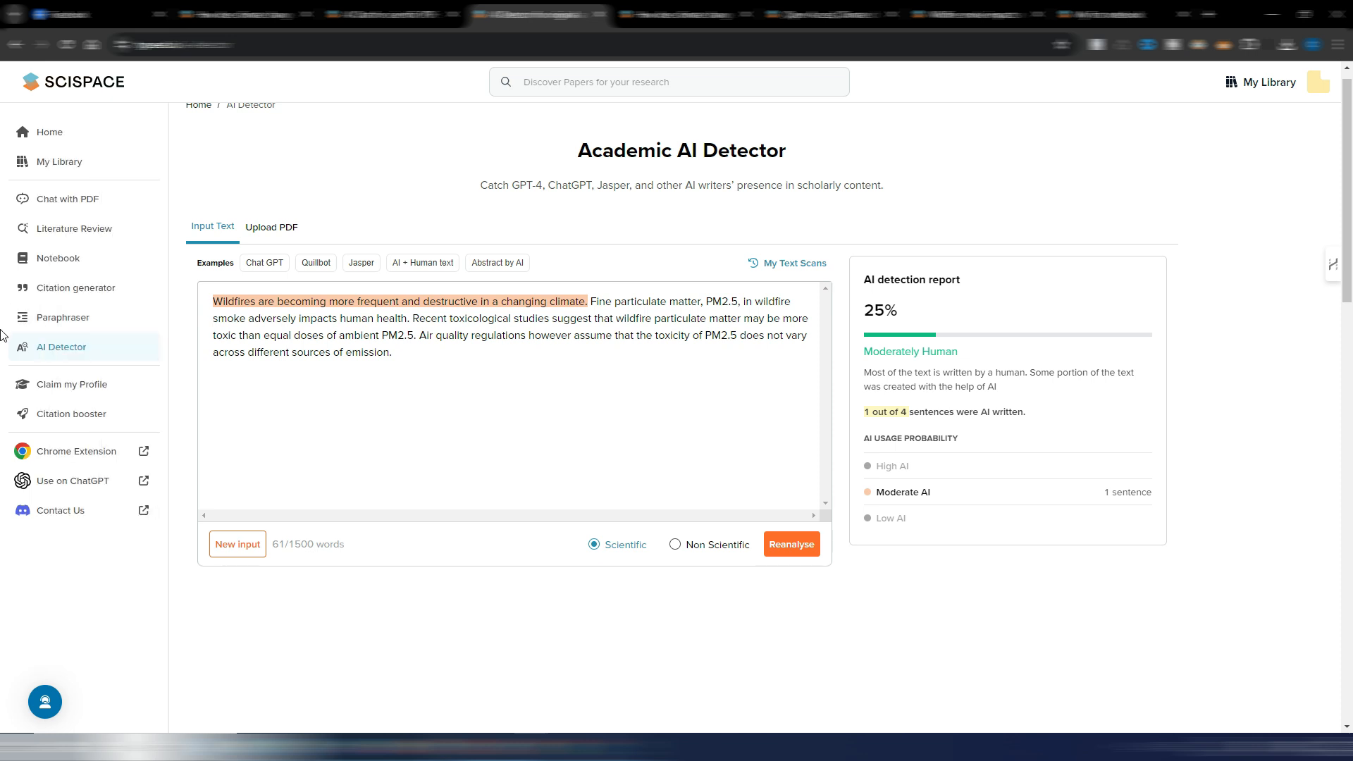
- Reanalyse the wildfire abstract excerpt in the AI Detector as Non Scientific text
click(678, 549)
click(804, 554)
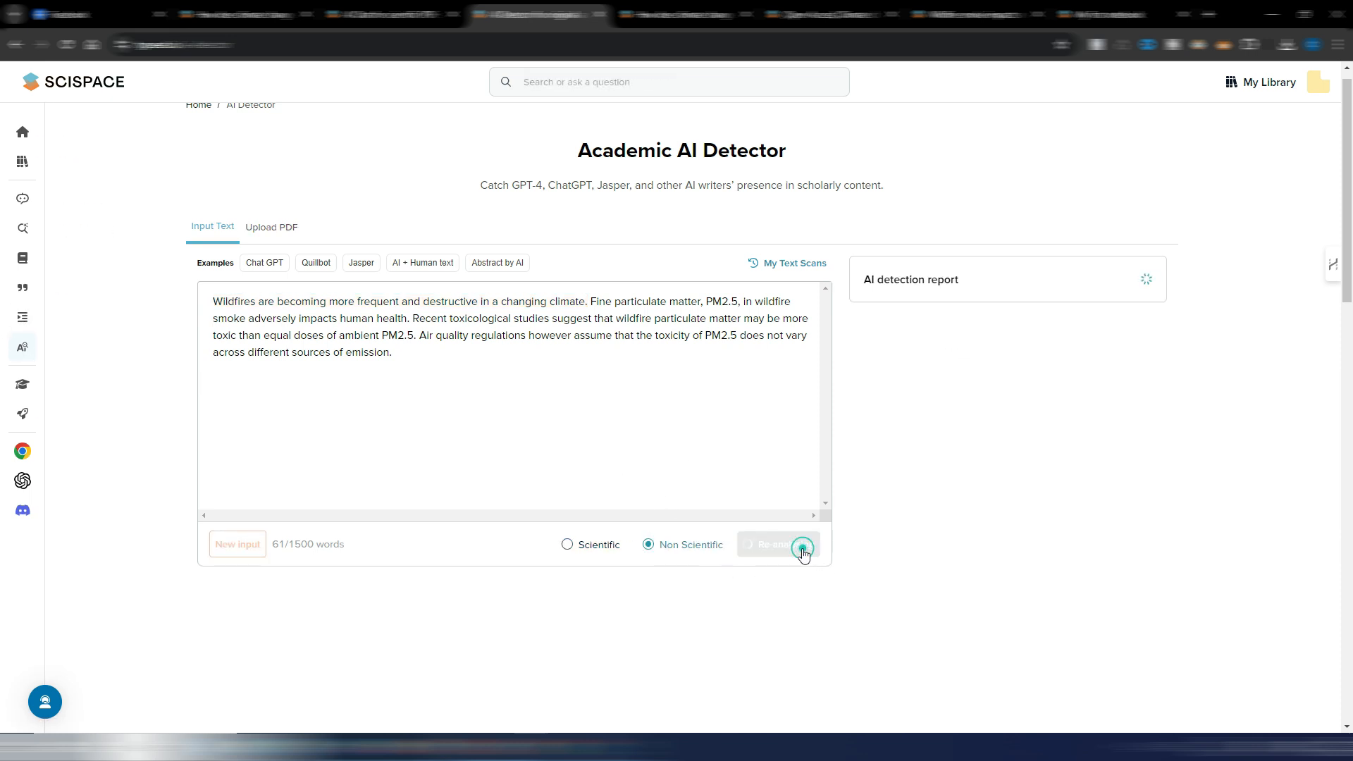
scroll(804, 554, up, 2)
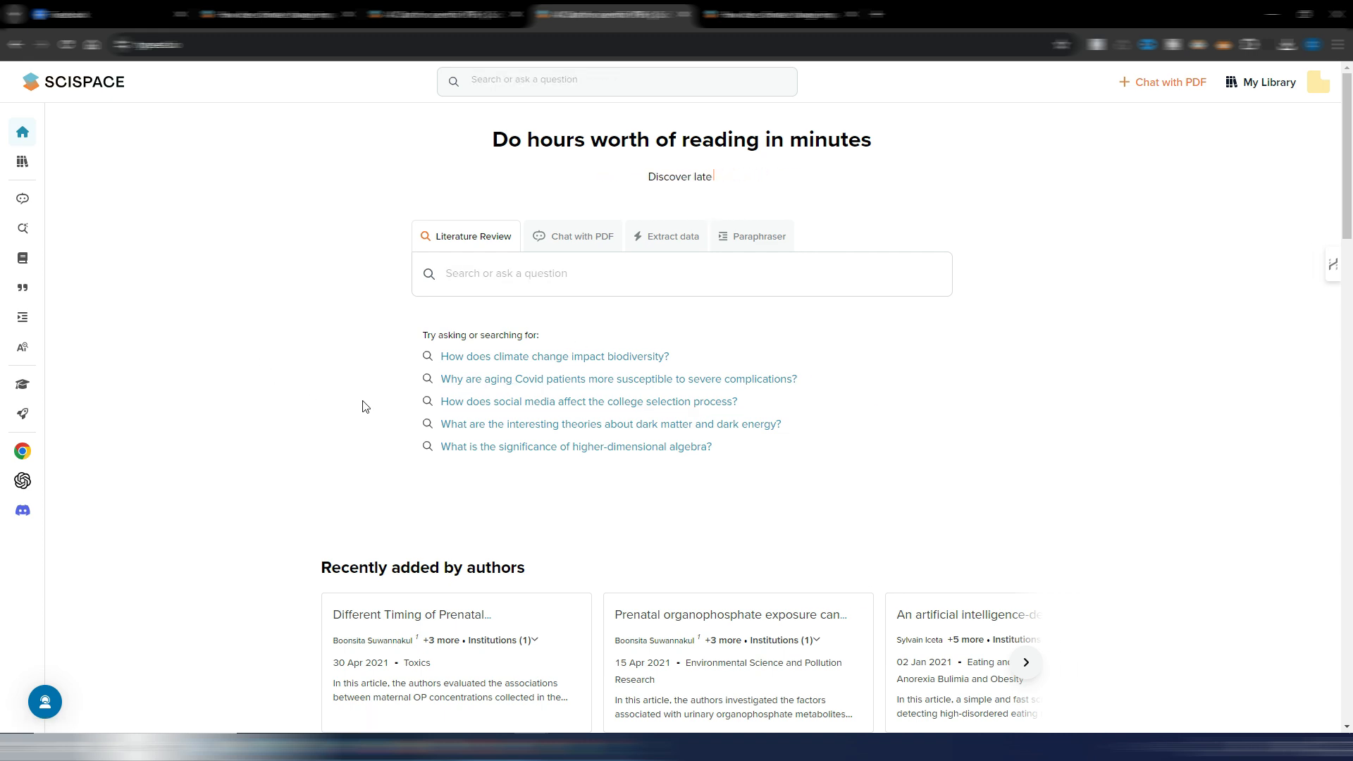
- Enter "why the sky is blue" in Literature Review and search the suggested question "What is the scientific explanation behind the blue color of the sky?"
click(482, 276)
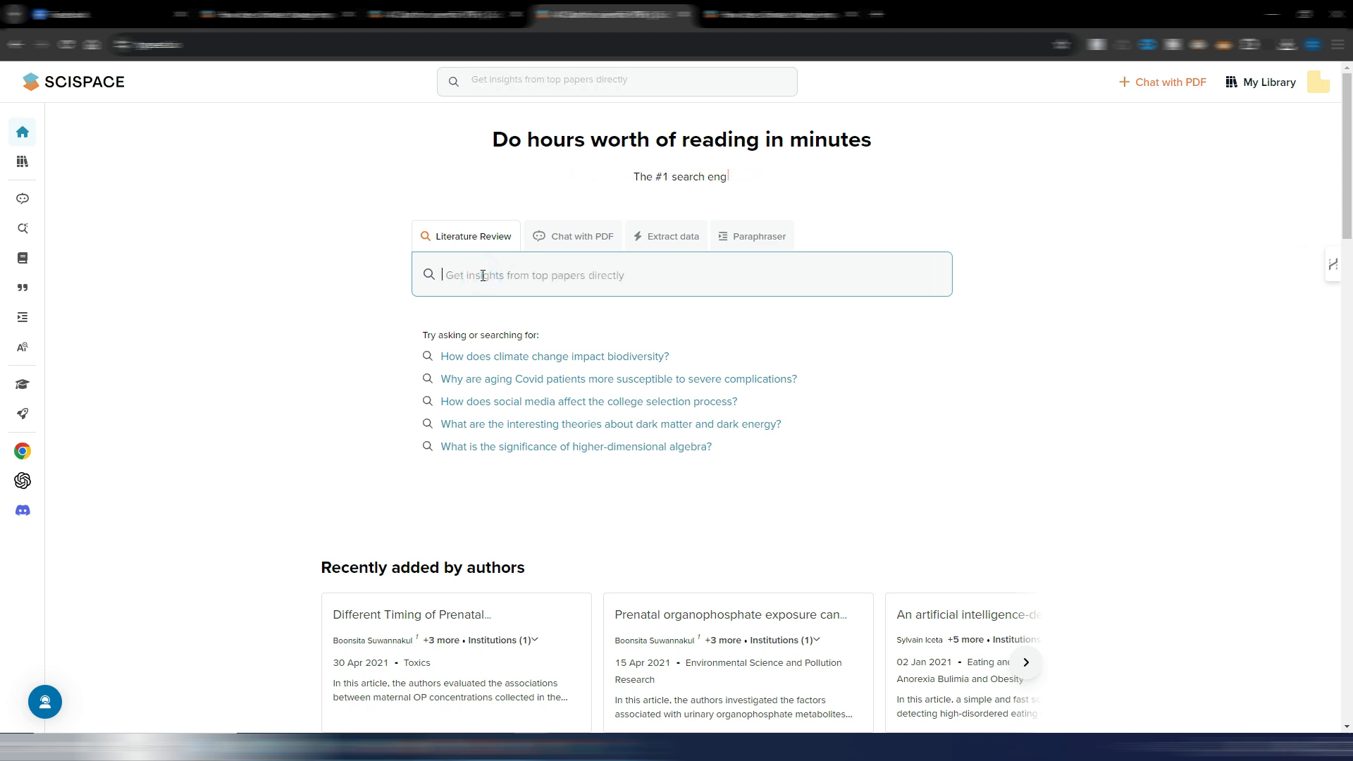
text(why the)
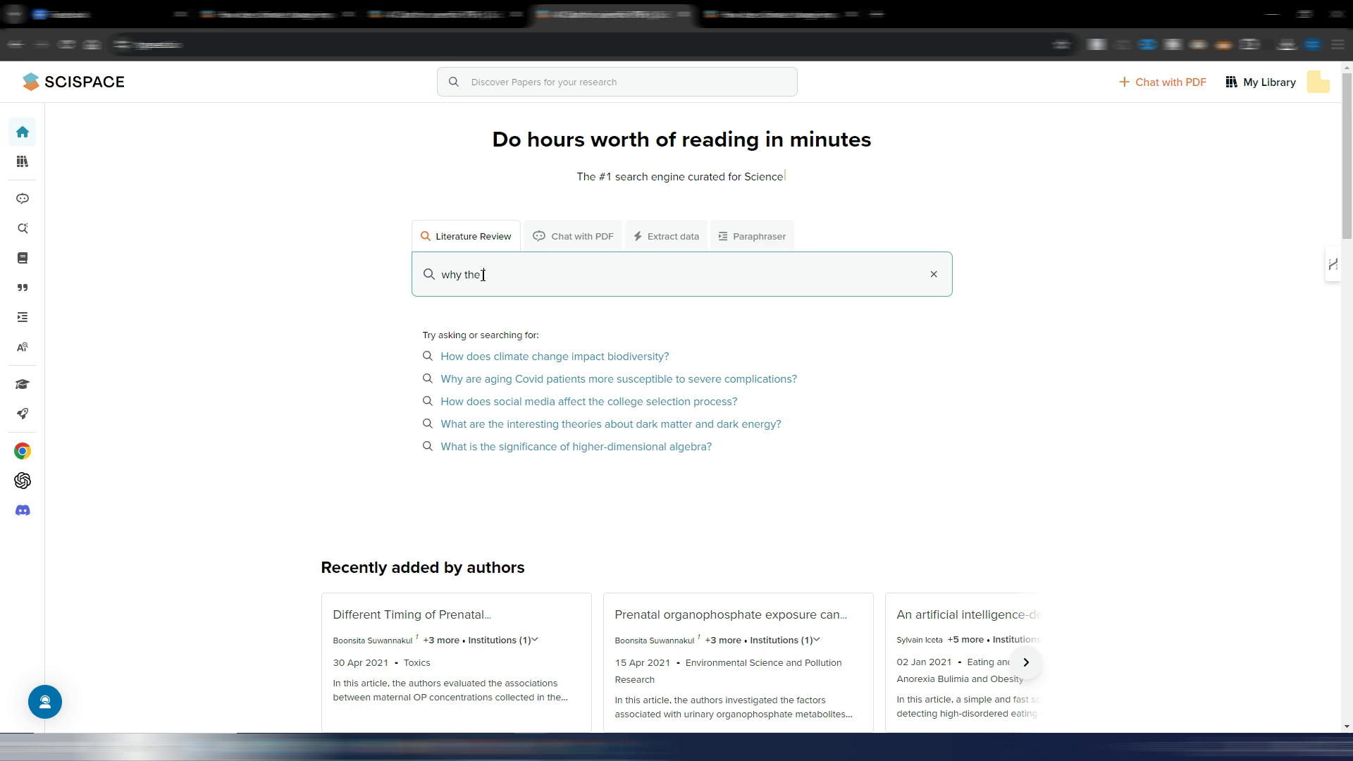
text( sky is blue)
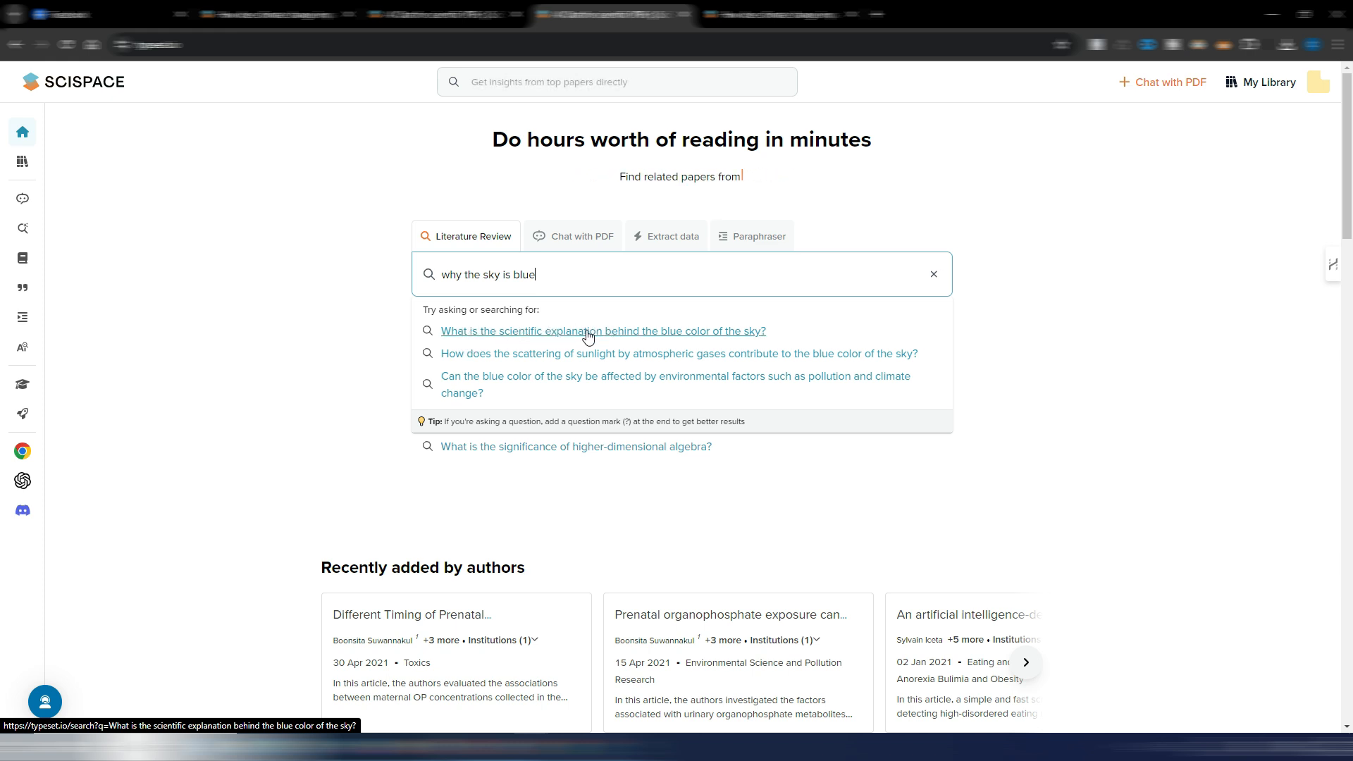
click(691, 341)
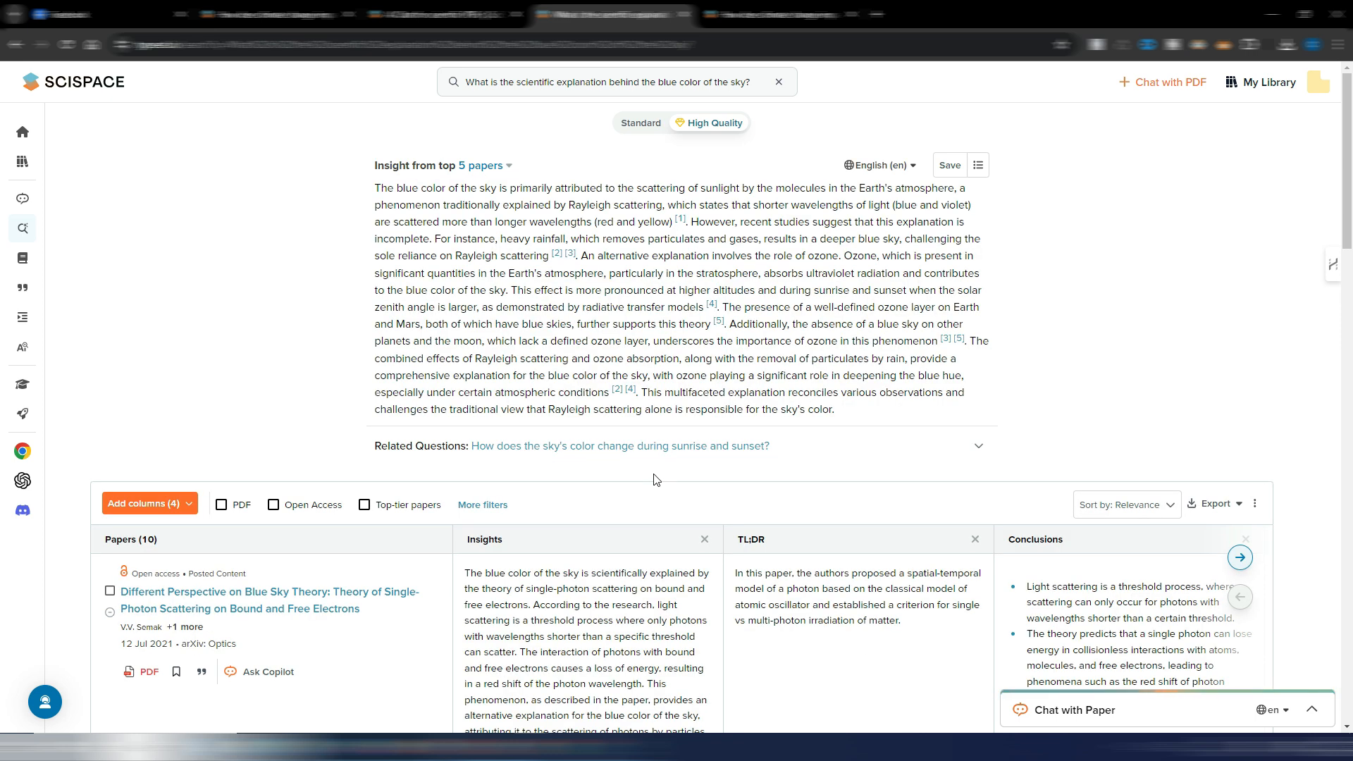
- Examine the blue sky papers with their Insights, TL;DR, Conclusions and Limitations columns and the suggested extra columns, and return to the home page
scroll(838, 439, down, 1)
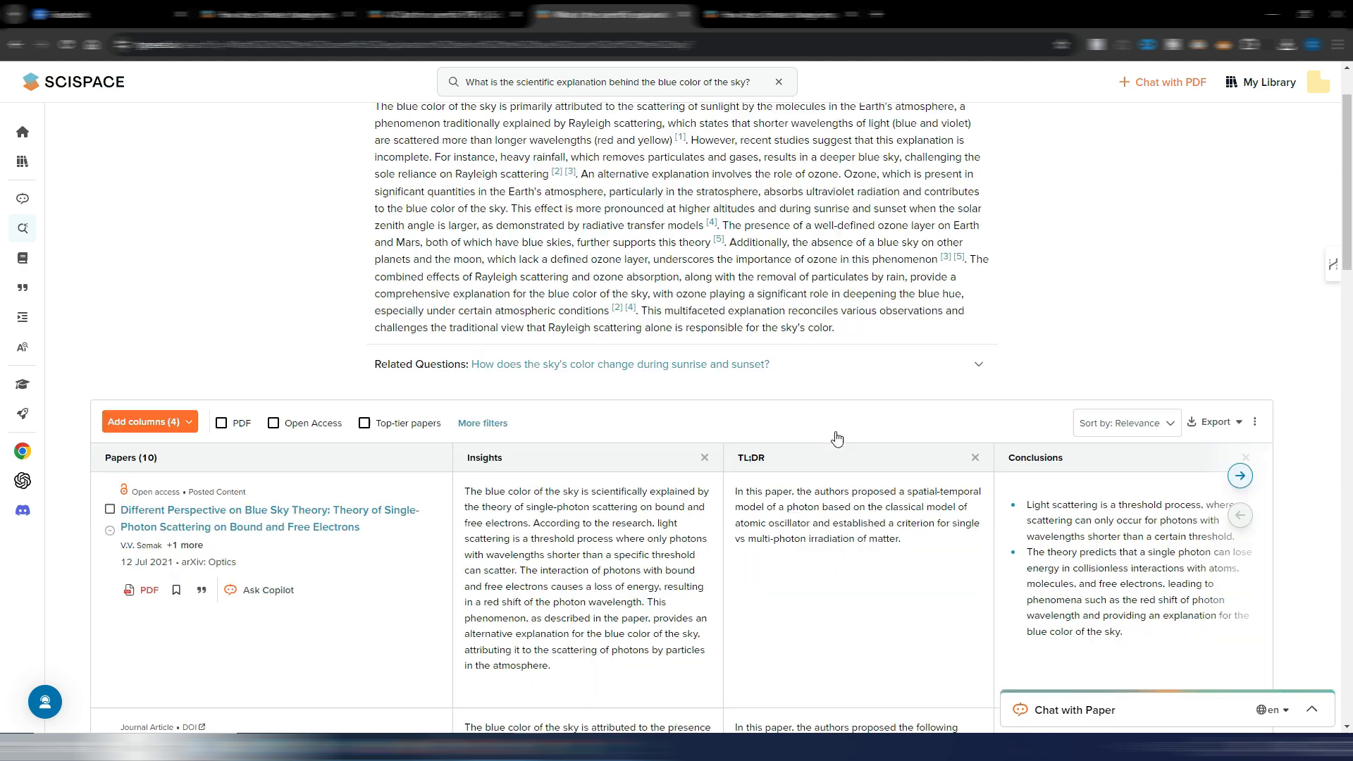
scroll(837, 439, down, 8)
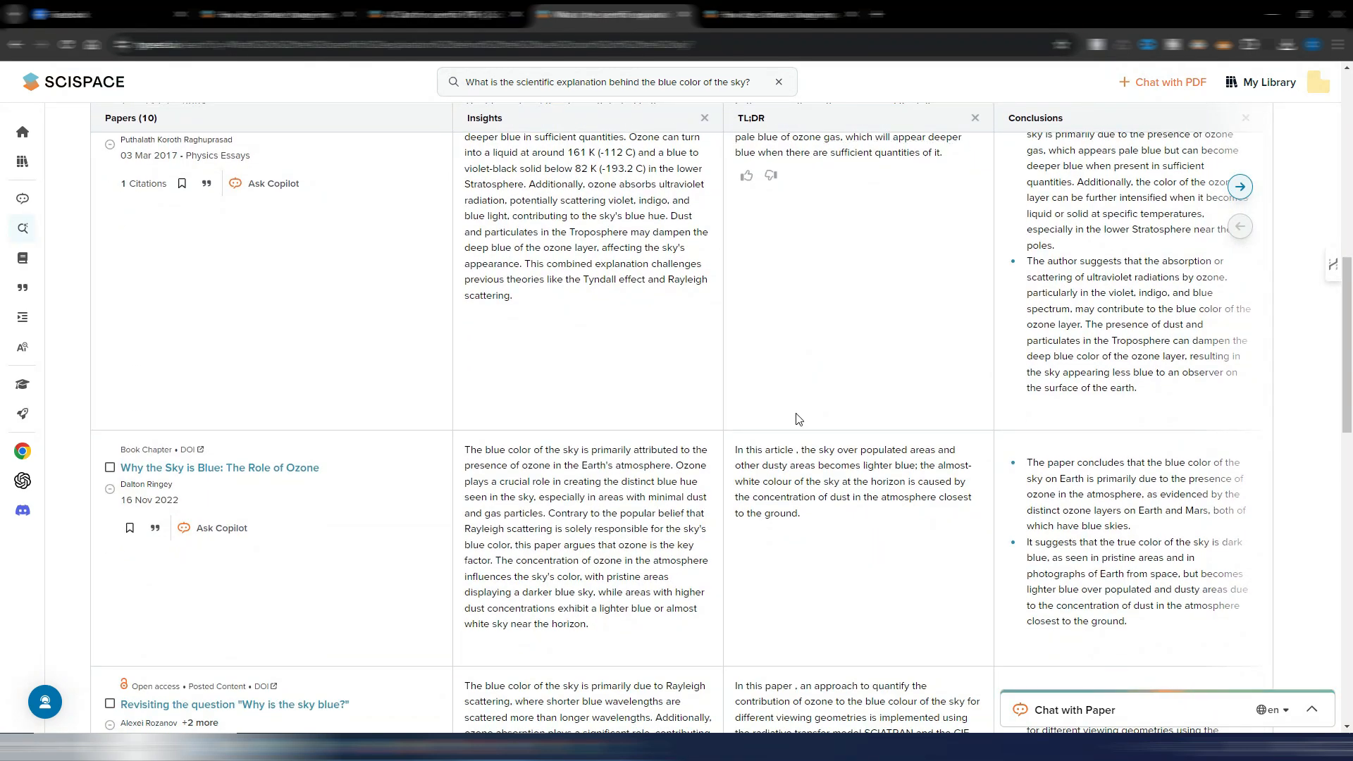
scroll(799, 420, down, 5)
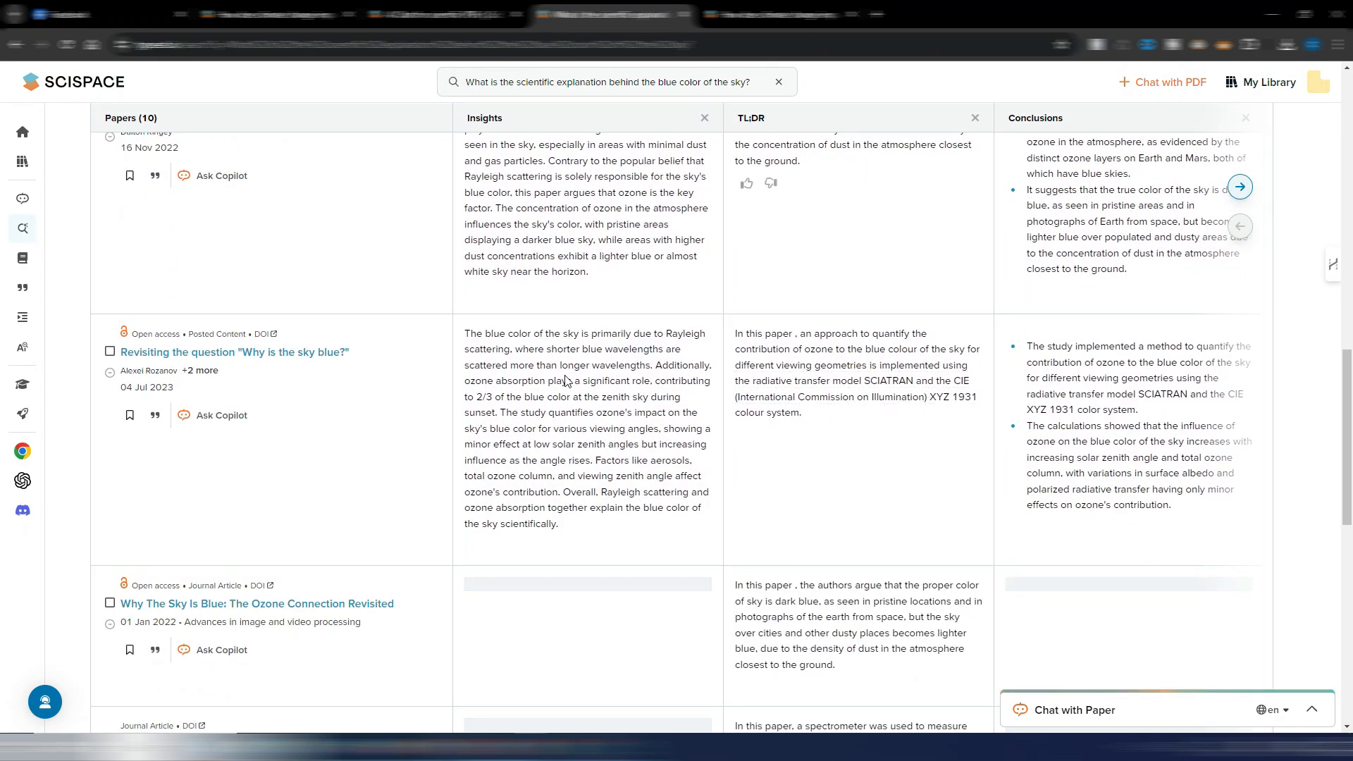
scroll(845, 504, up, 10)
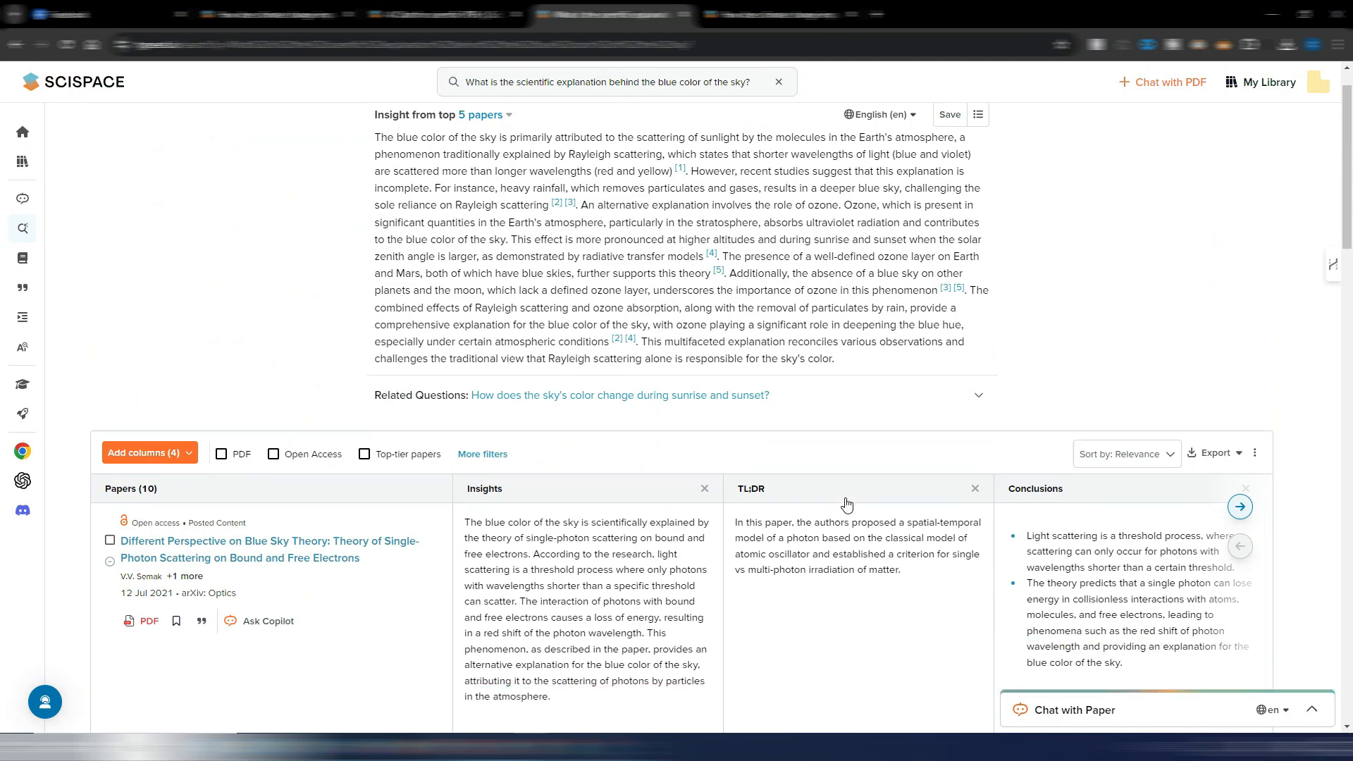
scroll(847, 505, down, 2)
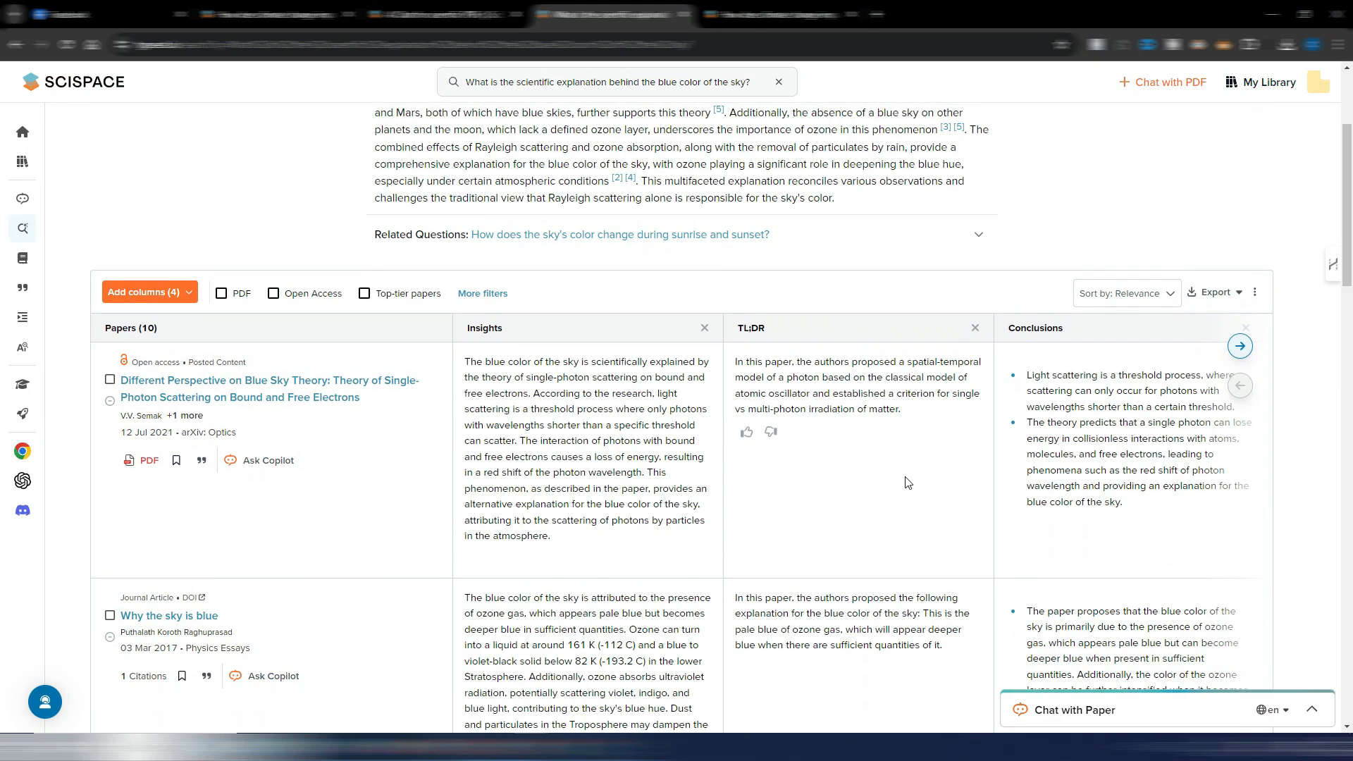
click(1246, 350)
click(1240, 386)
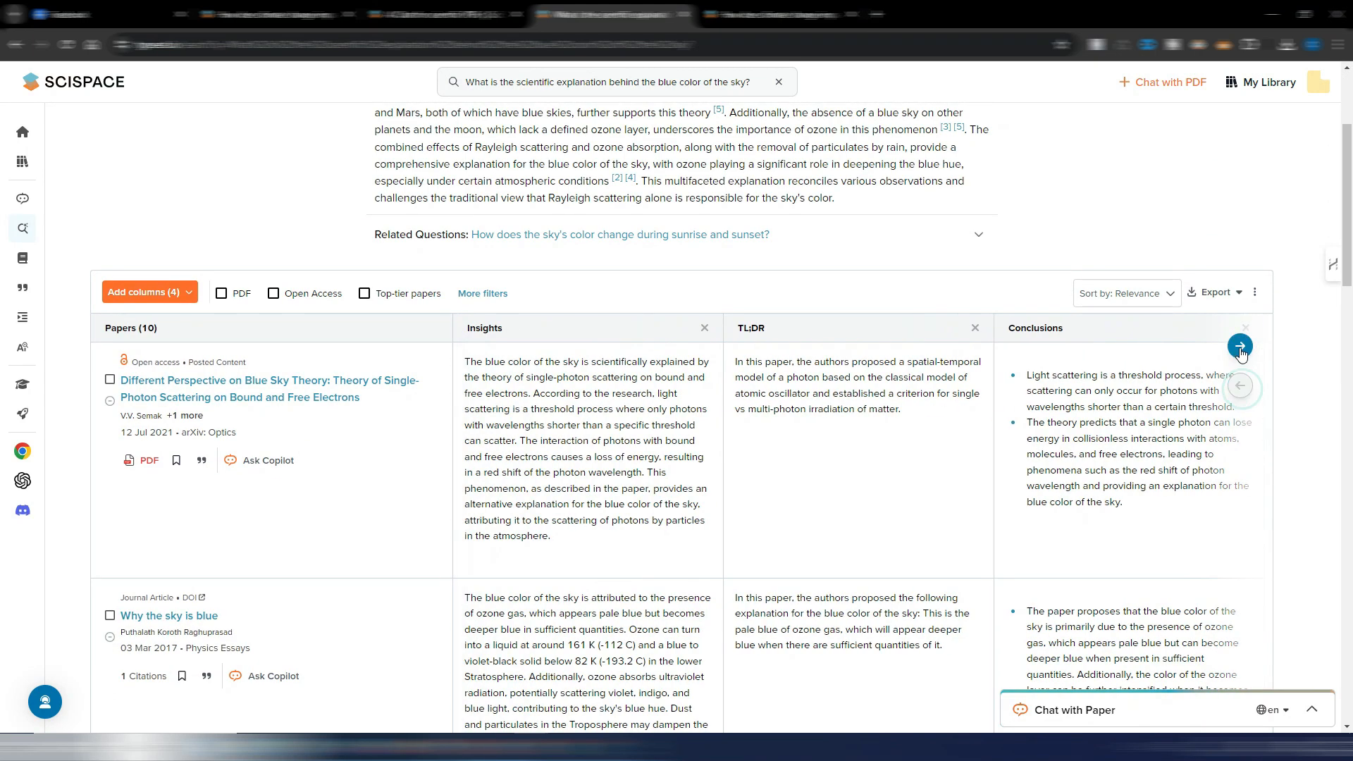
click(1240, 346)
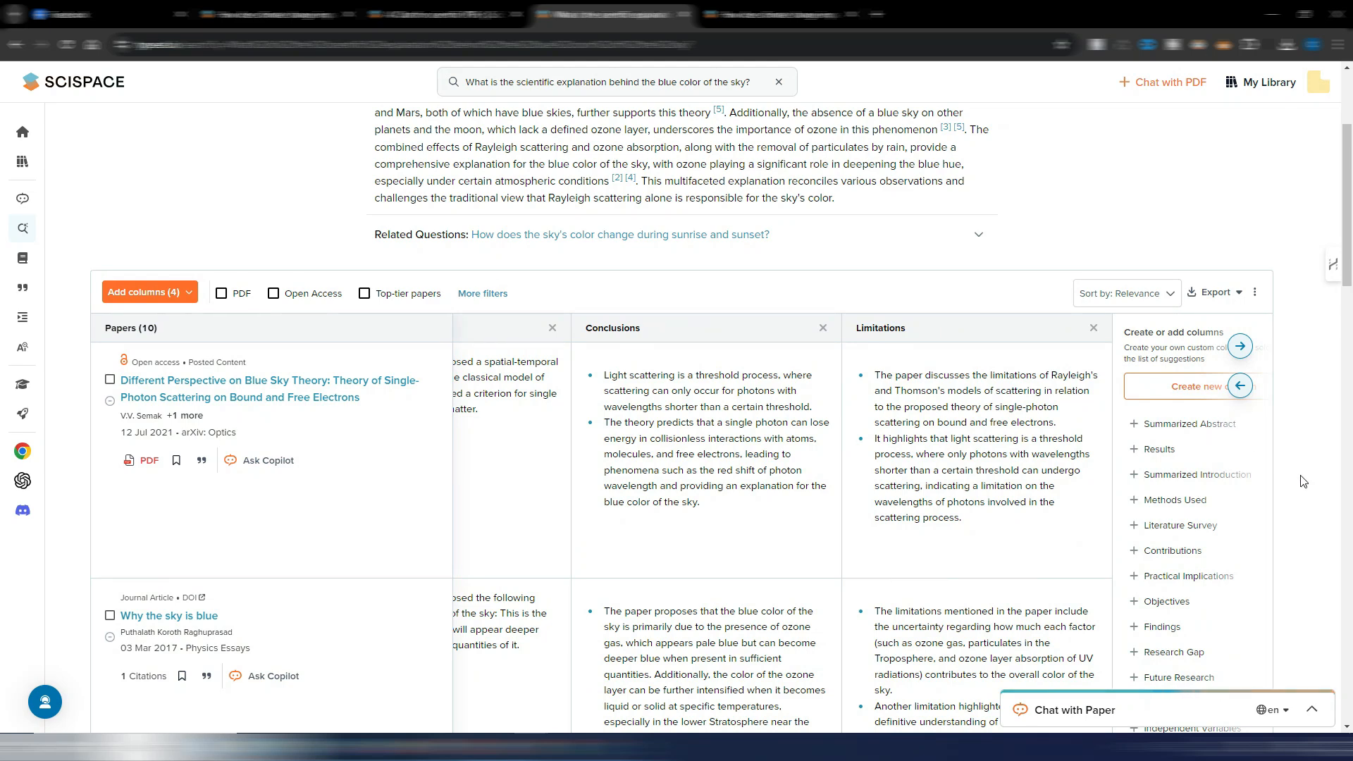
scroll(1303, 481, down, 3)
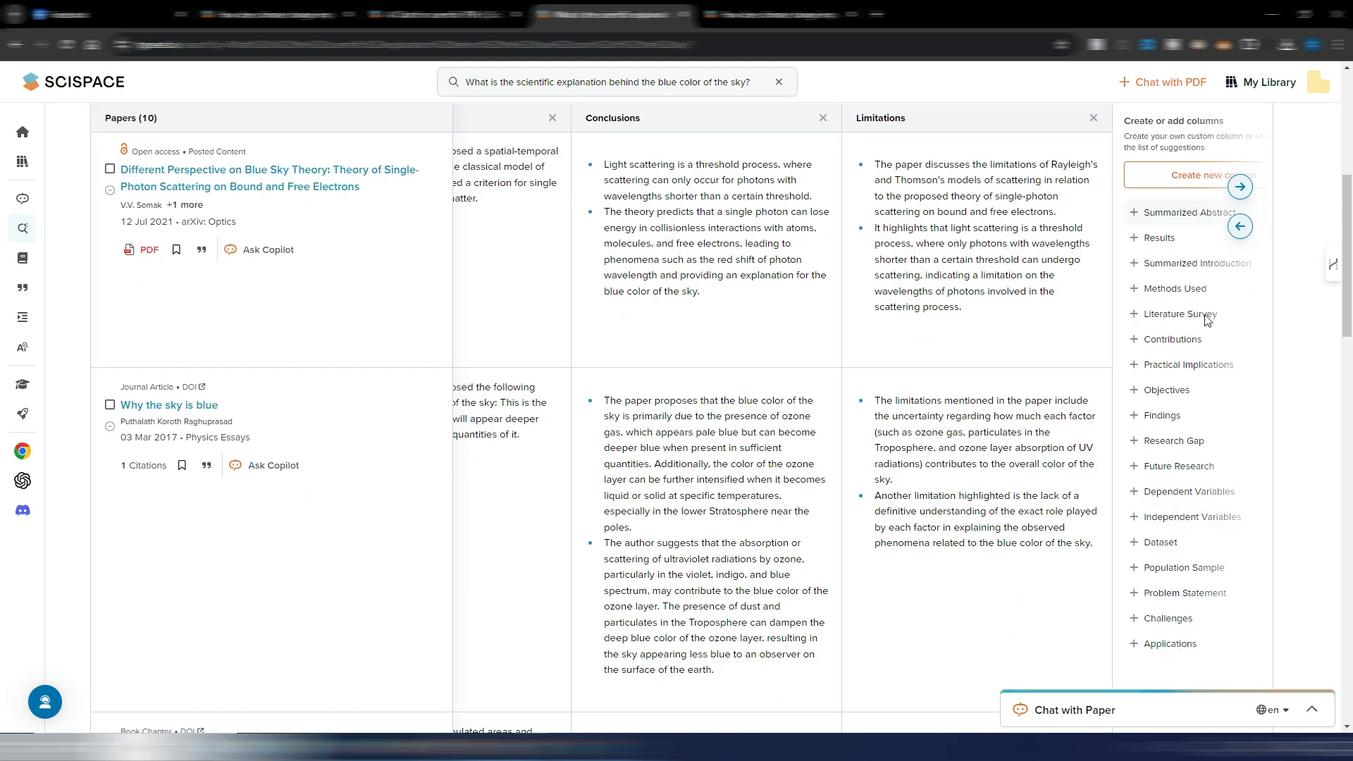
scroll(1211, 367, down, 4)
scroll(1214, 418, up, 3)
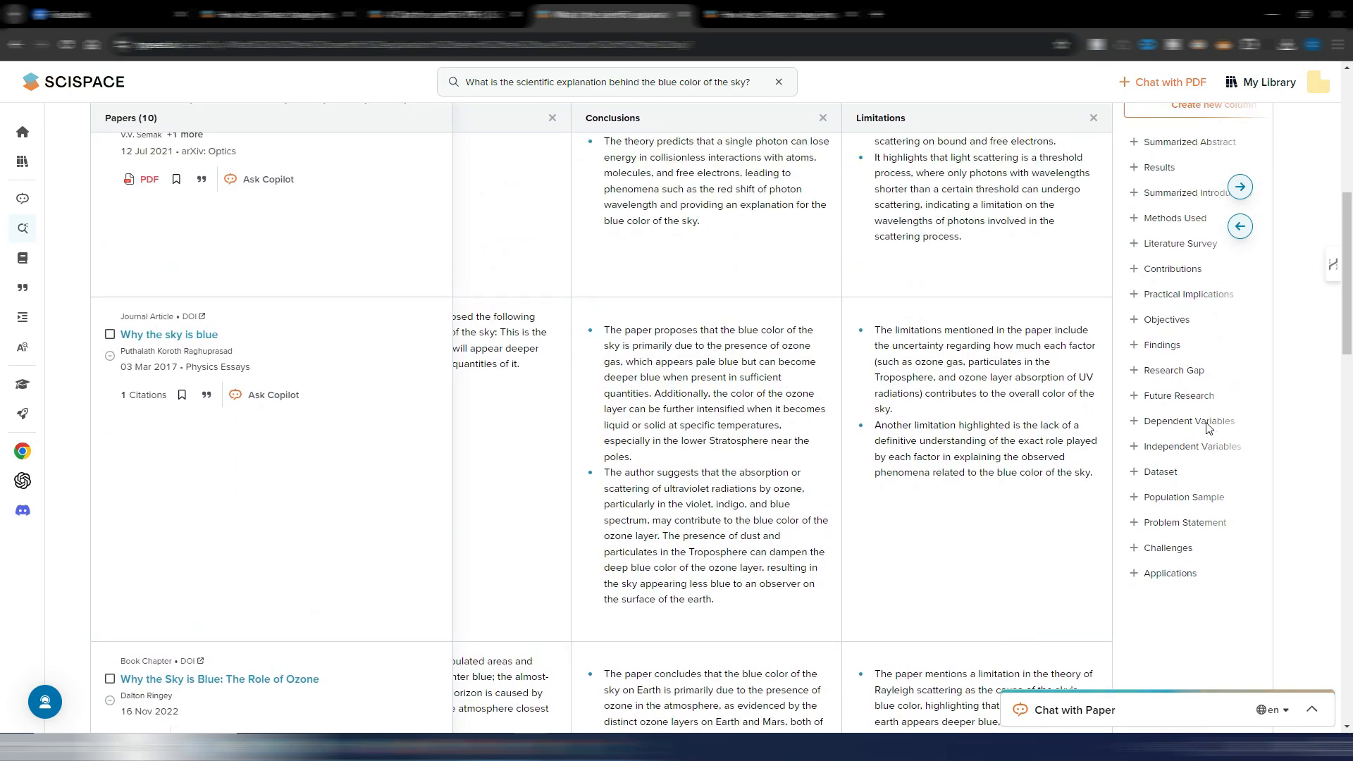
scroll(1205, 493, up, 6)
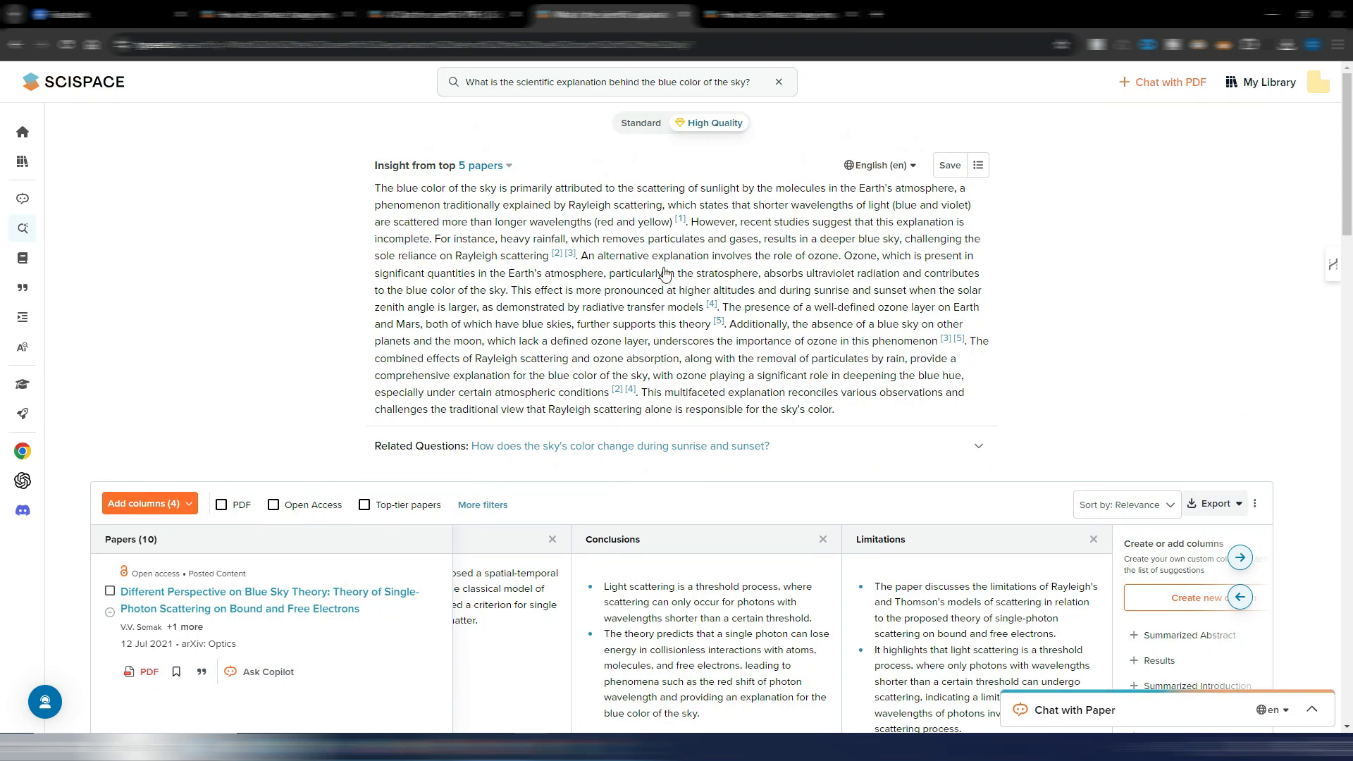
click(69, 79)
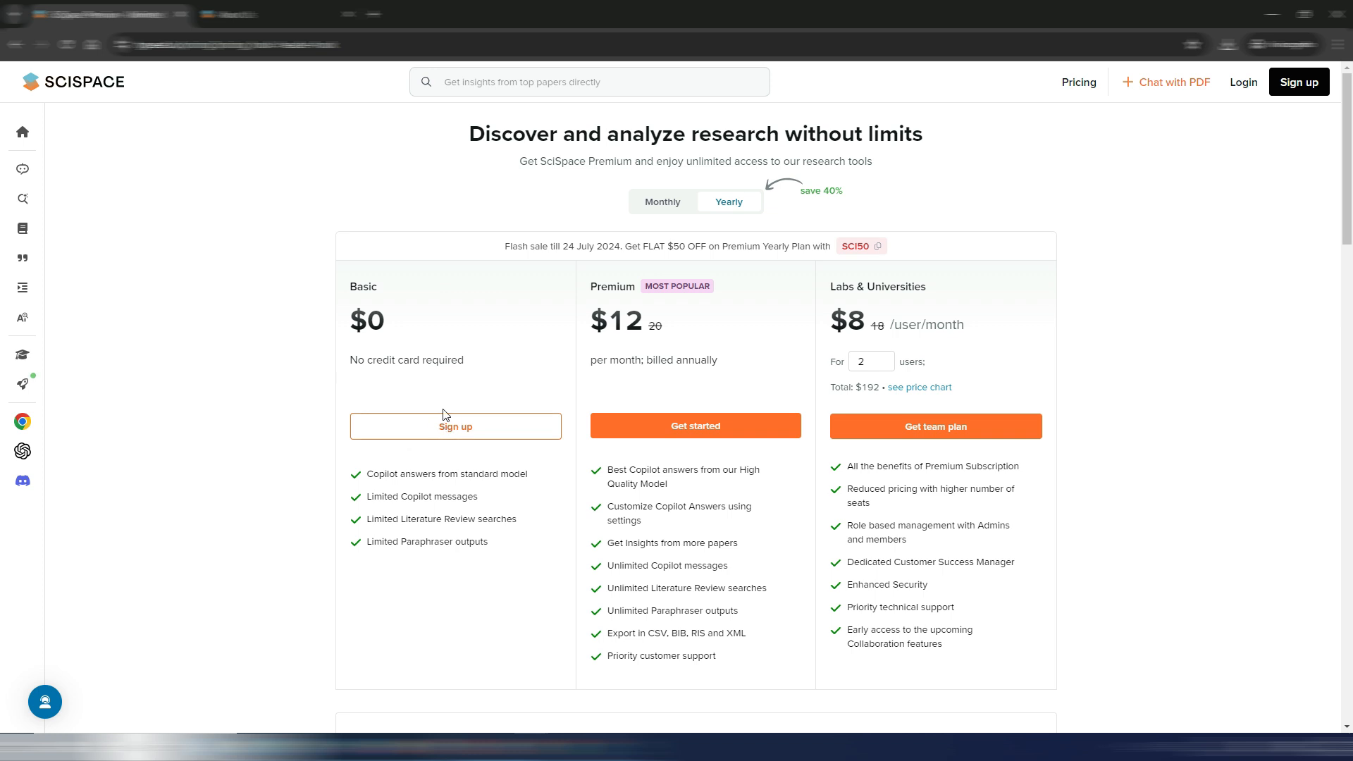
- Compare the monthly and yearly prices of the Basic, Premium and Labs & Universities plans, ending on yearly billing
click(665, 204)
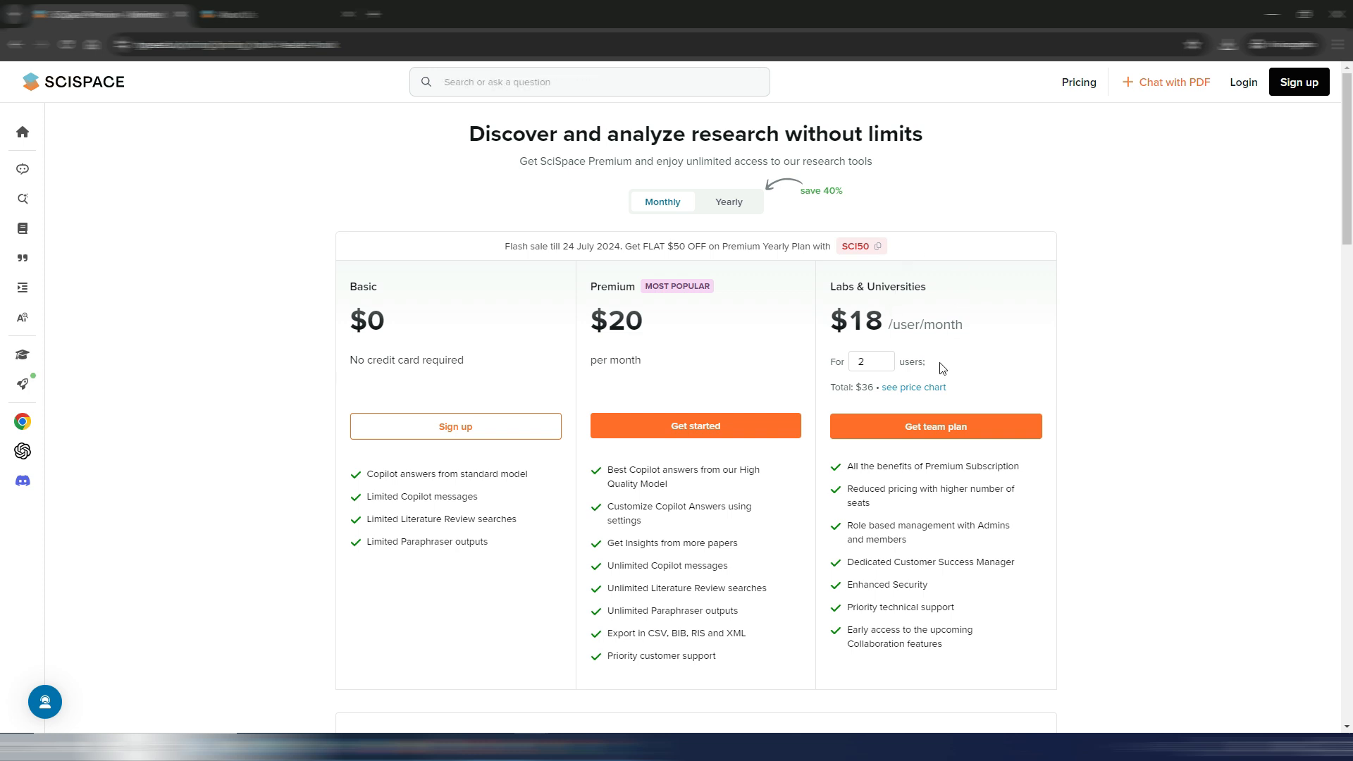
click(729, 203)
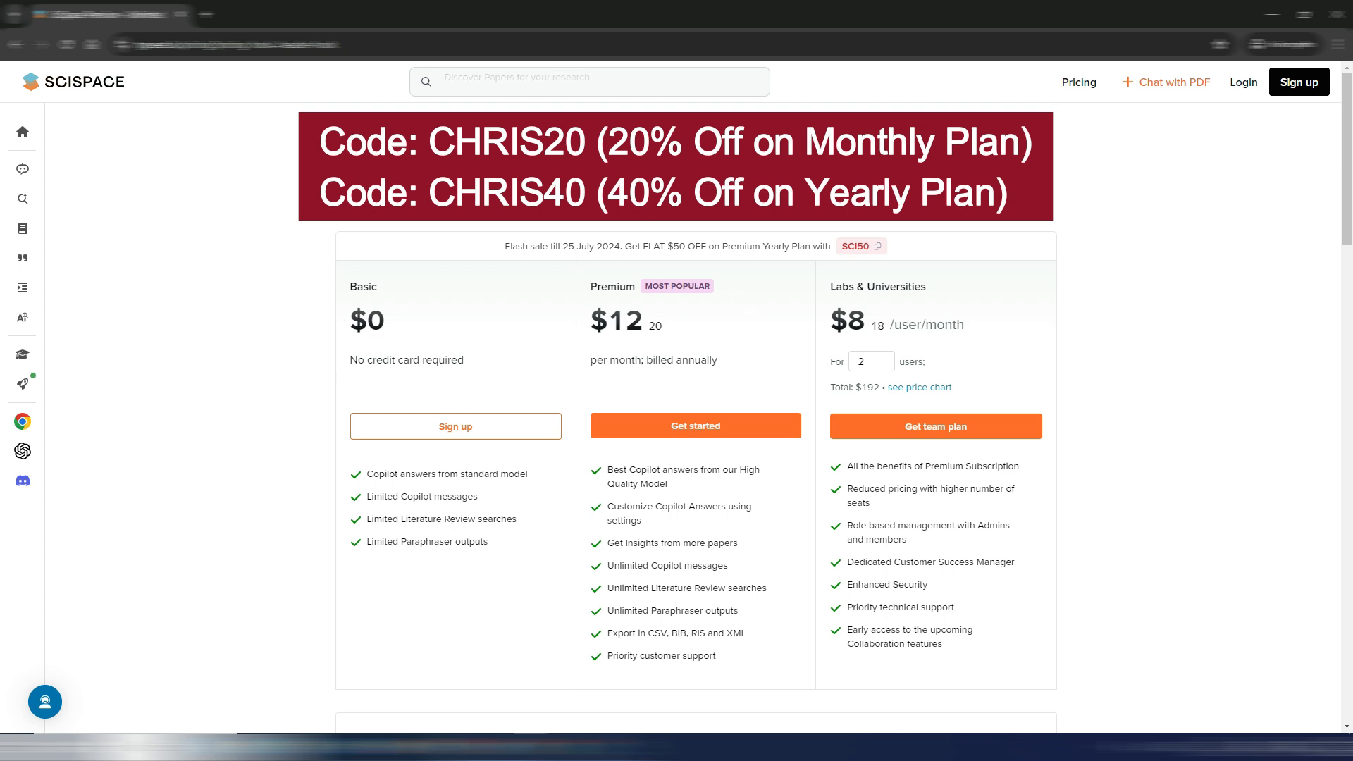
click(665, 202)
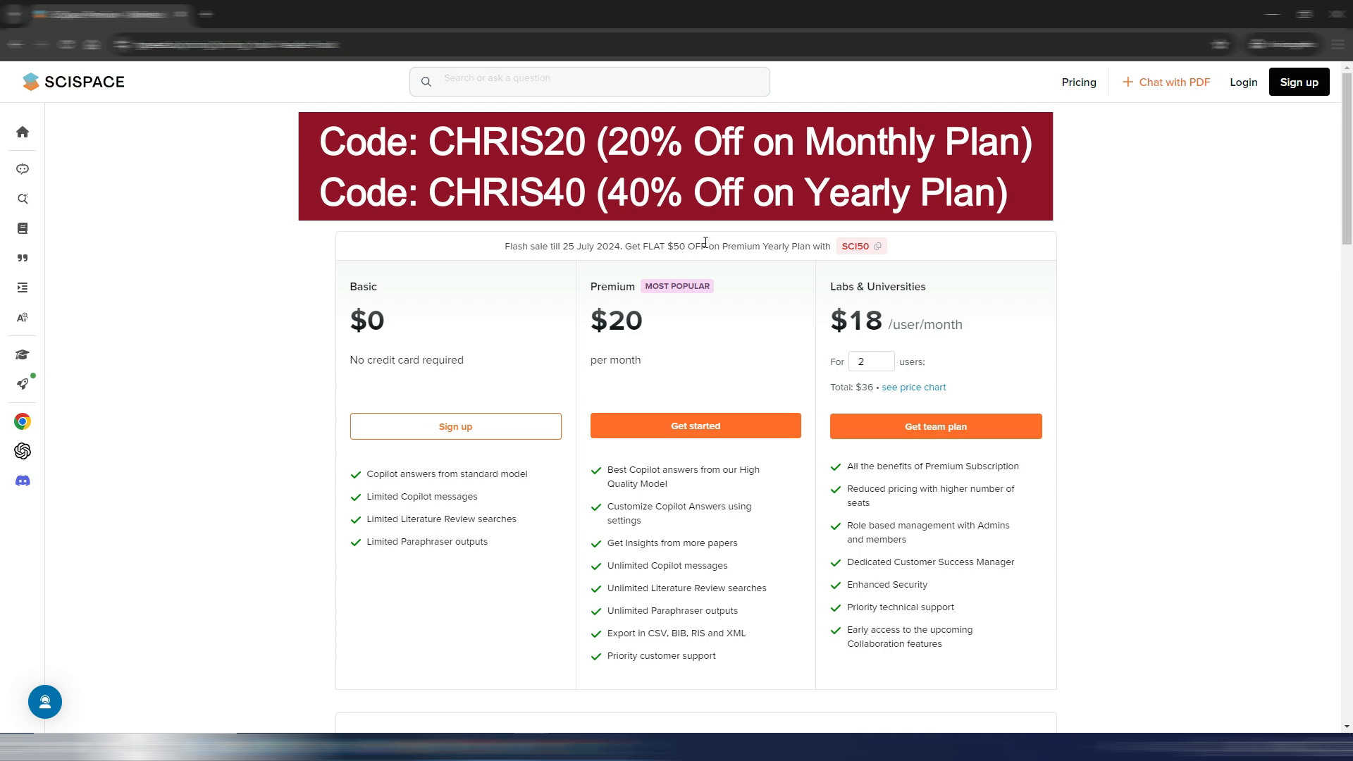
click(716, 202)
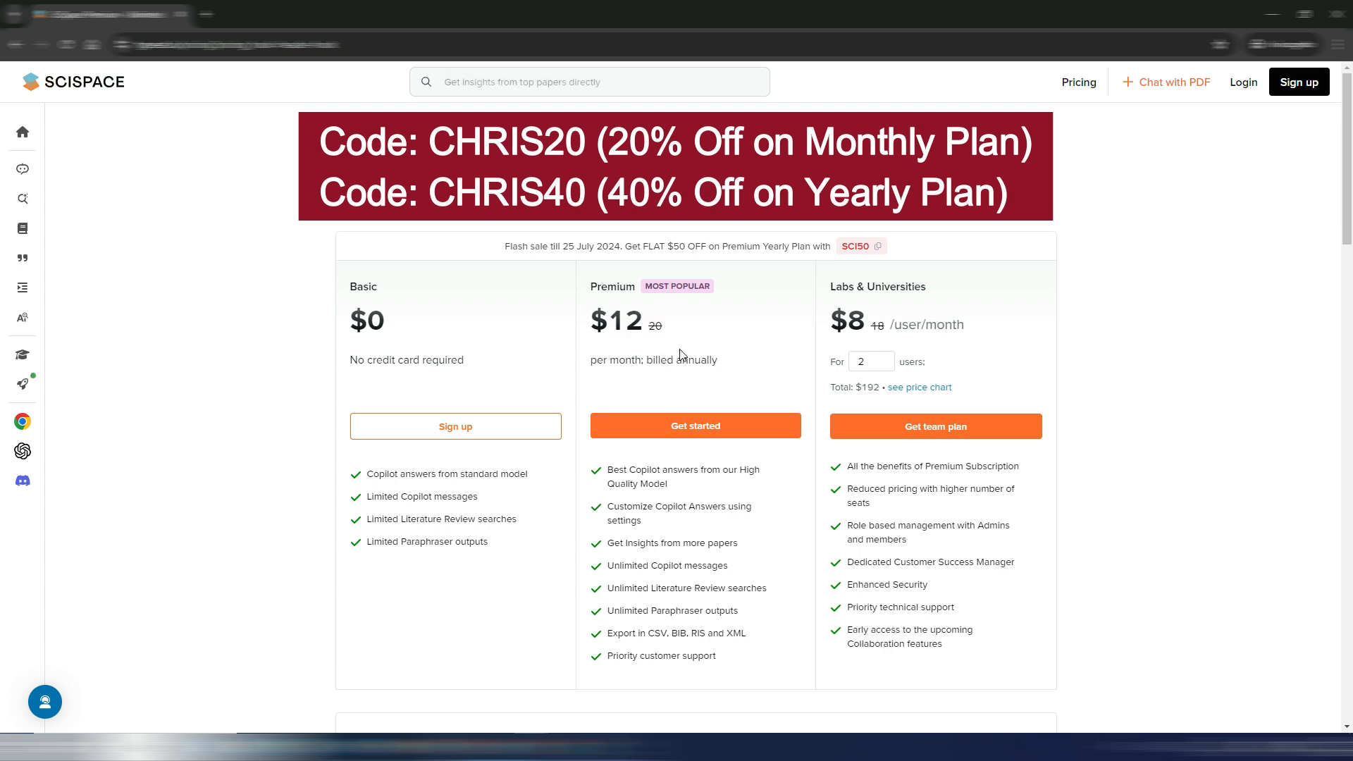